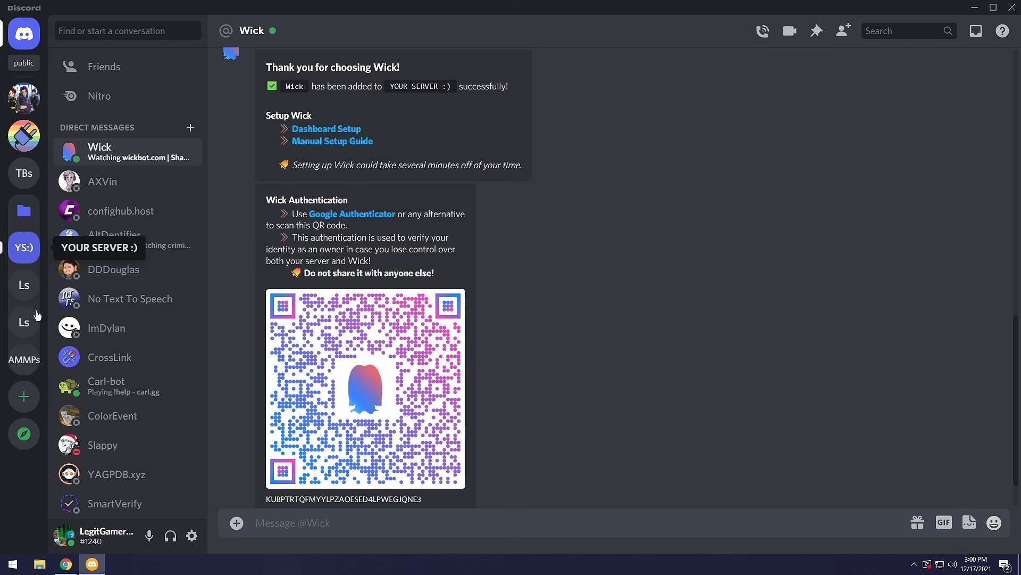
Step: Open the role settings of the YOUR SERVER :) server and review the Admin role's permissions
{"action": "left_click", "coordinate": [31, 249]}
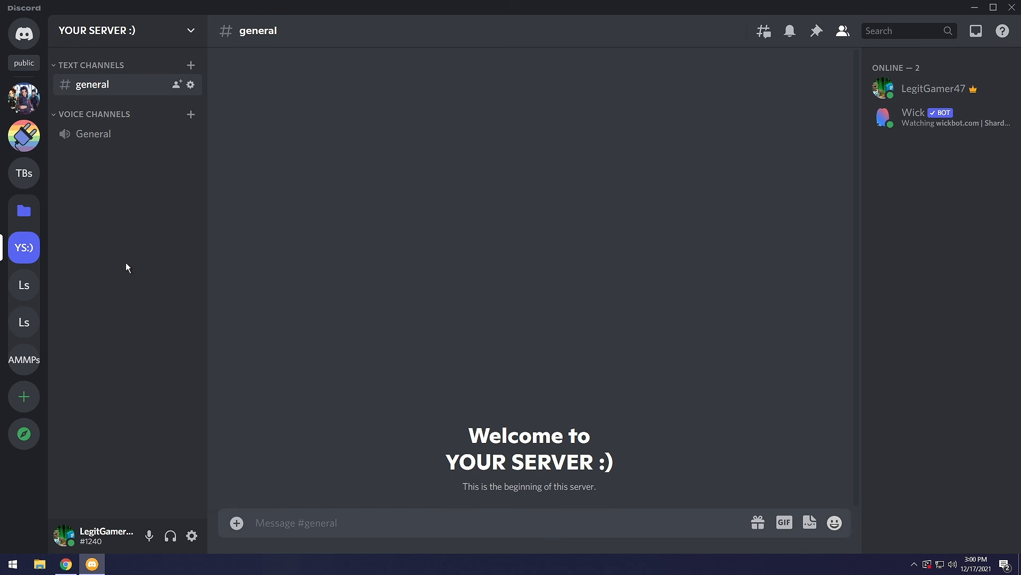
{"action": "left_click", "coordinate": [154, 40]}
{"action": "left_click", "coordinate": [165, 117]}
{"action": "left_click", "coordinate": [201, 101]}
{"action": "scroll", "coordinate": [418, 289], "scroll_direction": "down", "scroll_amount": 1}
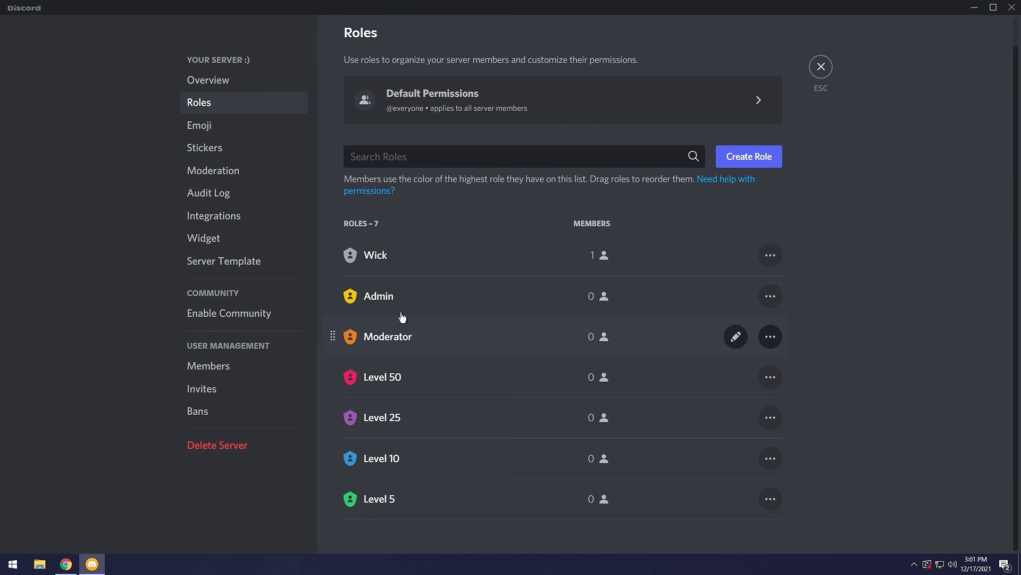
{"action": "left_click", "coordinate": [734, 295]}
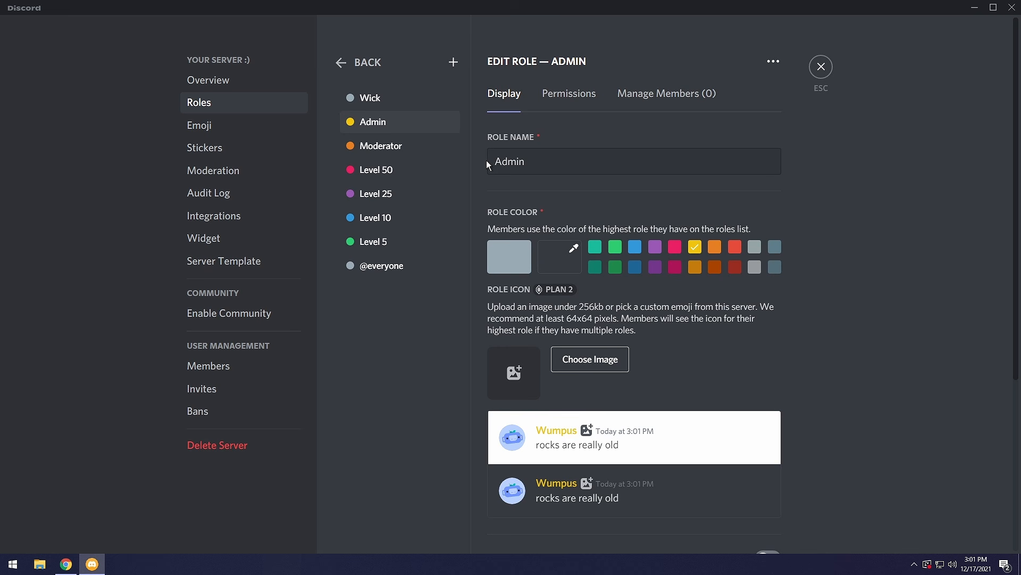
{"action": "left_click", "coordinate": [575, 96]}
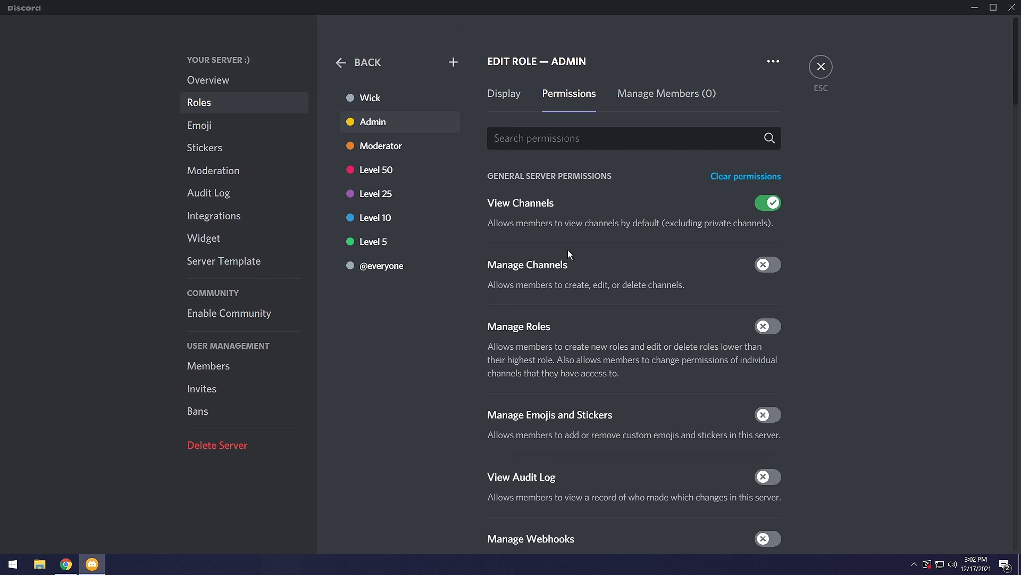
{"action": "scroll", "coordinate": [567, 248], "scroll_direction": "down", "scroll_amount": 3}
{"action": "scroll", "coordinate": [567, 248], "scroll_direction": "down", "scroll_amount": 10}
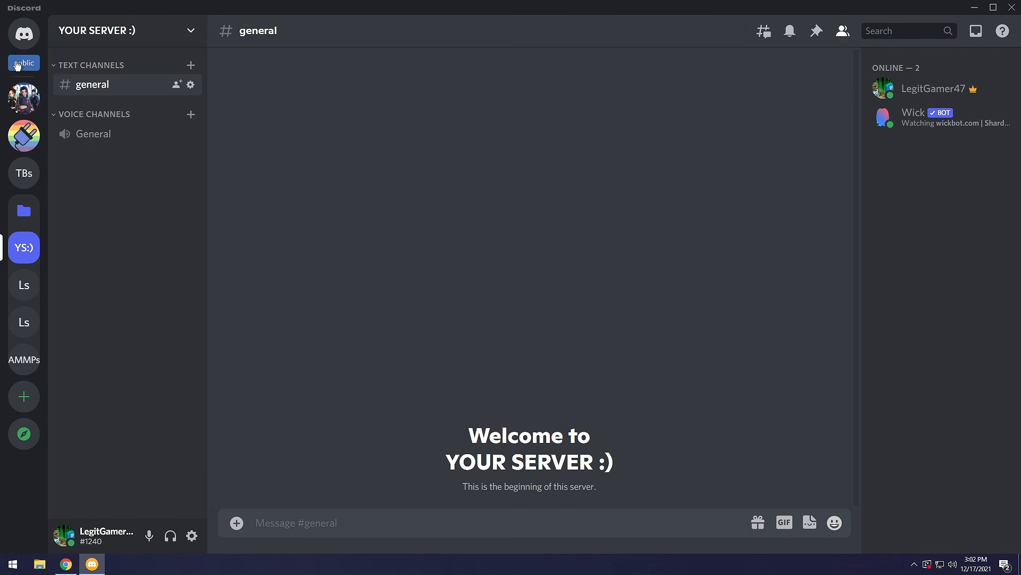
Step: Open the Wick web dashboard from the bot's direct message, close the duplicate browser tab and proceed past the welcome dialog
{"action": "left_click", "coordinate": [23, 46]}
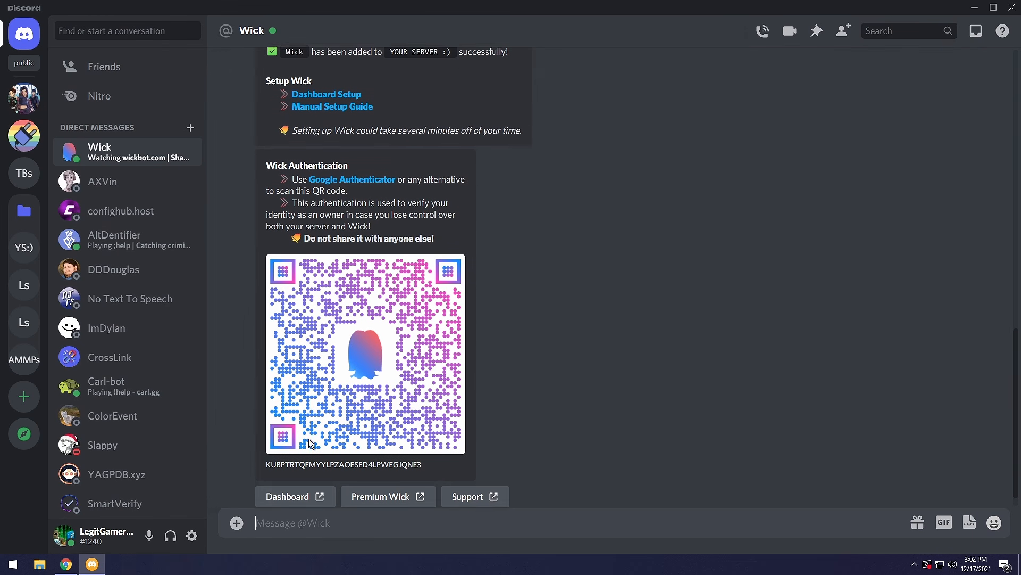
{"action": "left_click", "coordinate": [282, 484]}
{"action": "left_click", "coordinate": [579, 322]}
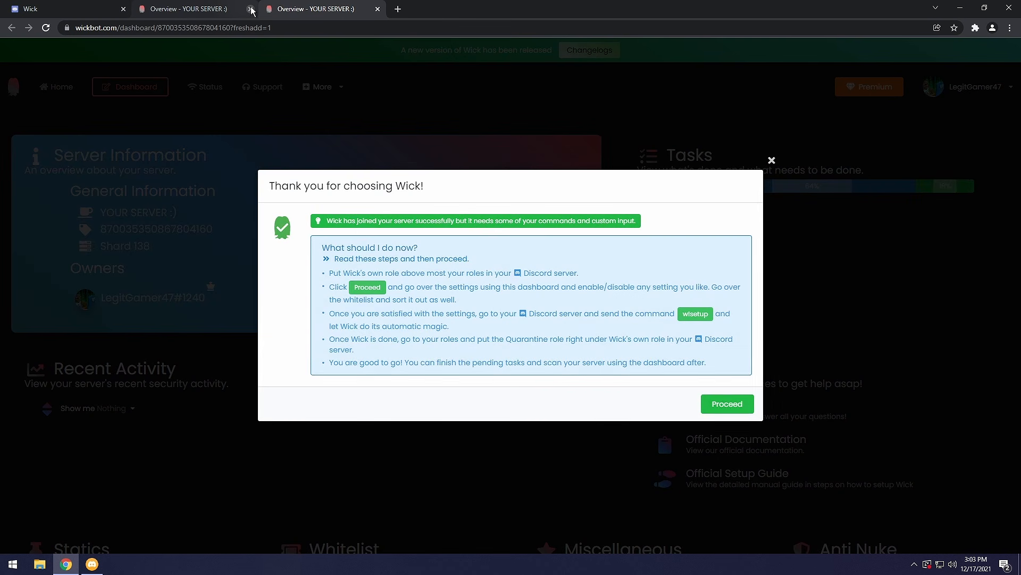
{"action": "left_click", "coordinate": [251, 9]}
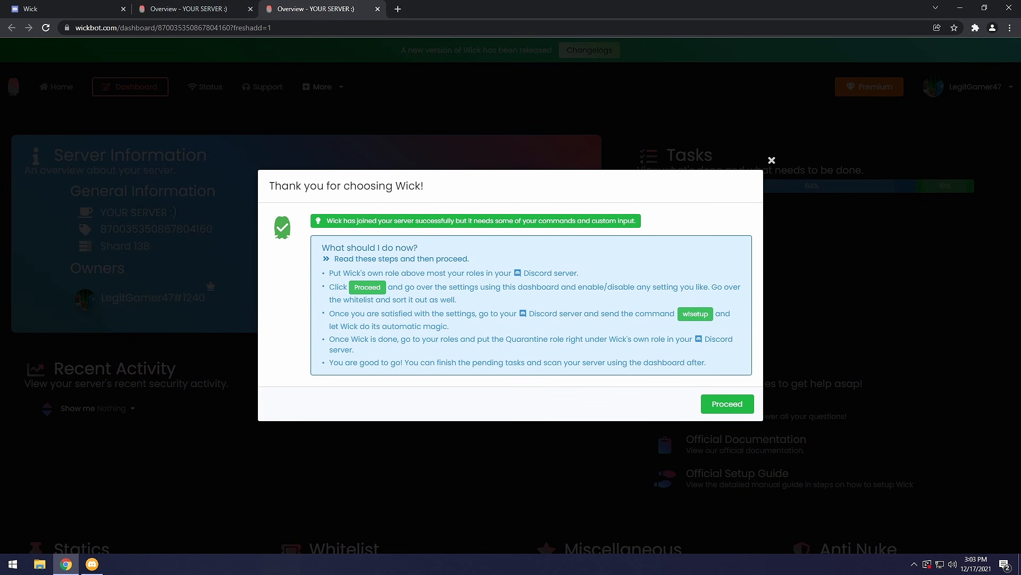
{"action": "left_click", "coordinate": [722, 408]}
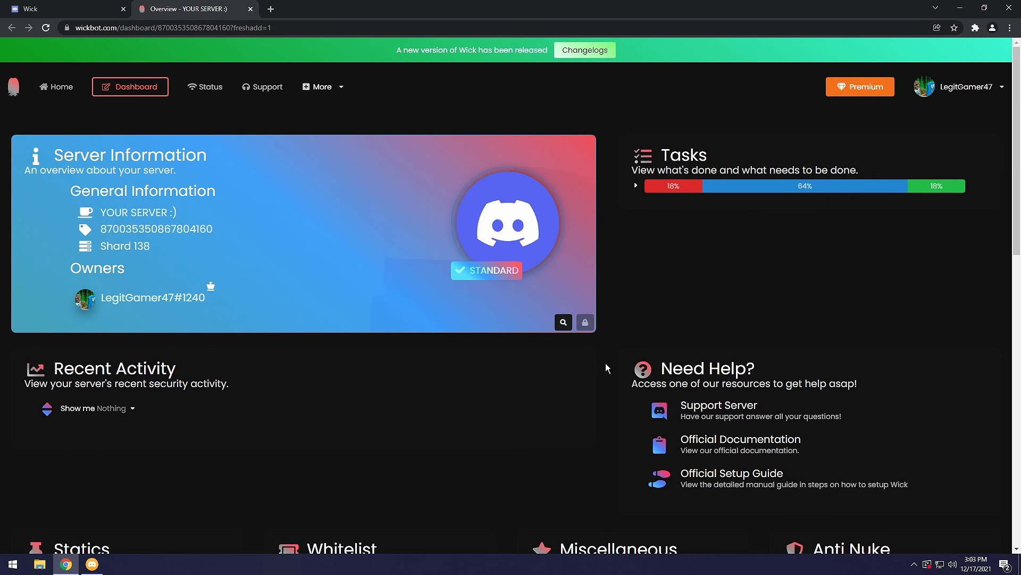
Step: Look through the dashboard's setting categories and open the Roles page under Statics
{"action": "scroll", "coordinate": [440, 330], "scroll_direction": "down", "scroll_amount": 5}
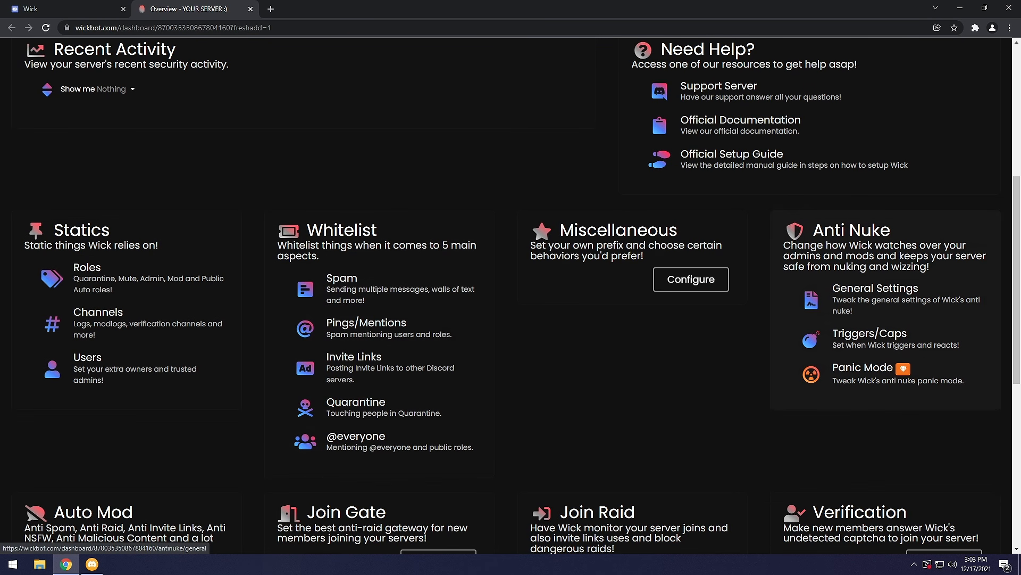
{"action": "scroll", "coordinate": [504, 320], "scroll_direction": "down", "scroll_amount": 2}
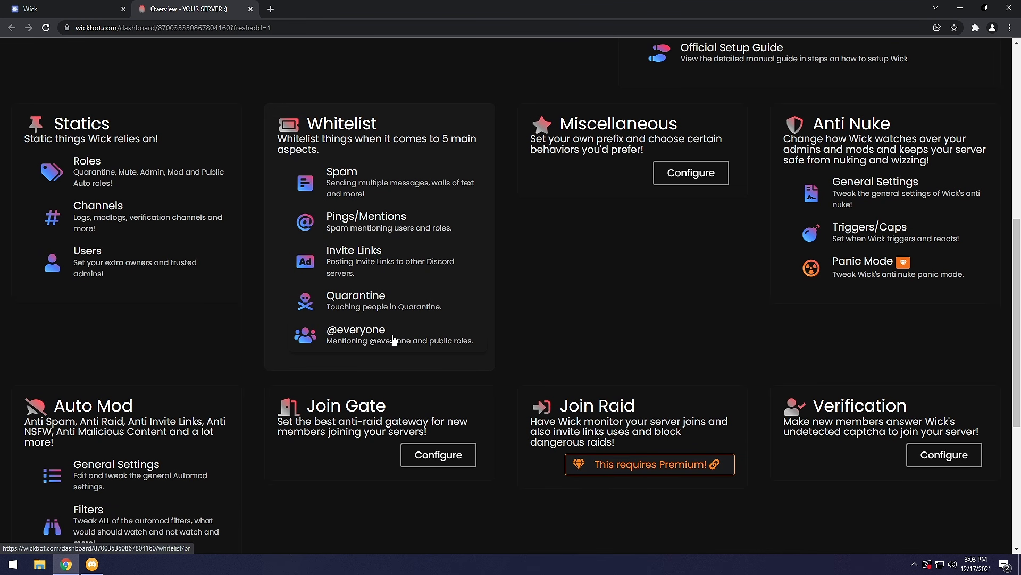
{"action": "scroll", "coordinate": [563, 321], "scroll_direction": "down", "scroll_amount": 2}
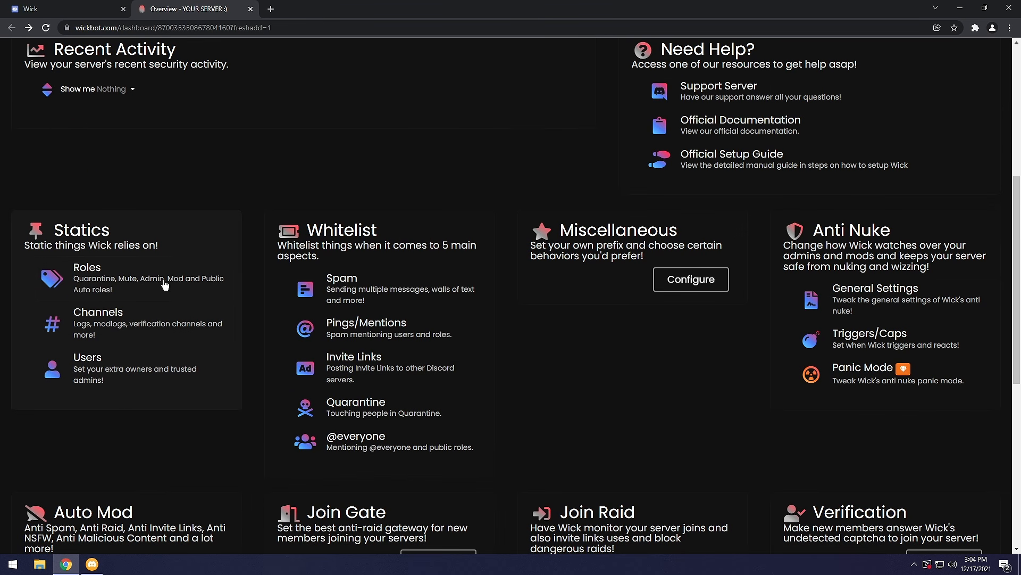
{"action": "left_click", "coordinate": [98, 283]}
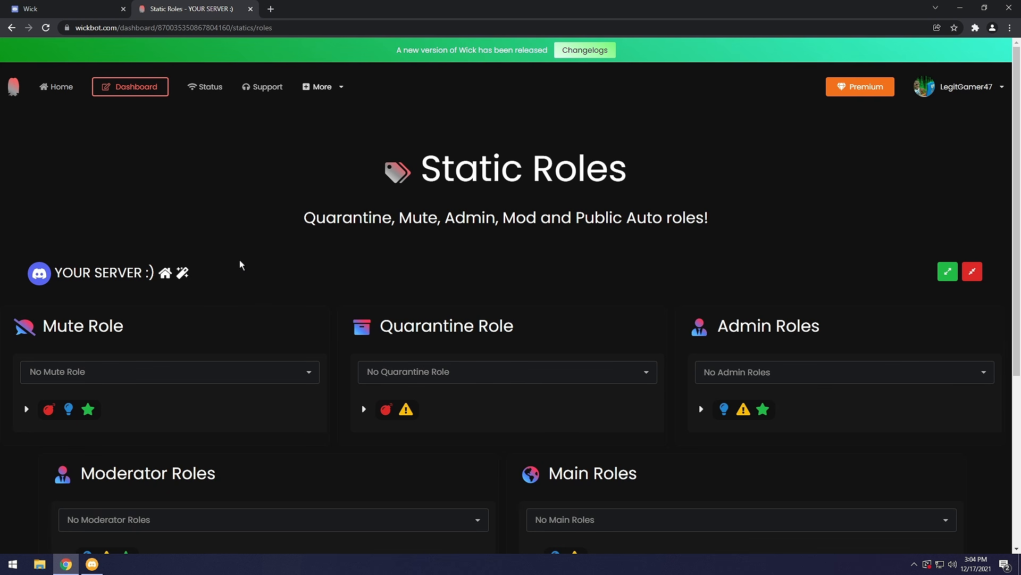
Step: Assign the Admin role under Admin Roles and expand that section's explanatory notes
{"action": "scroll", "coordinate": [237, 265], "scroll_direction": "down", "scroll_amount": 1}
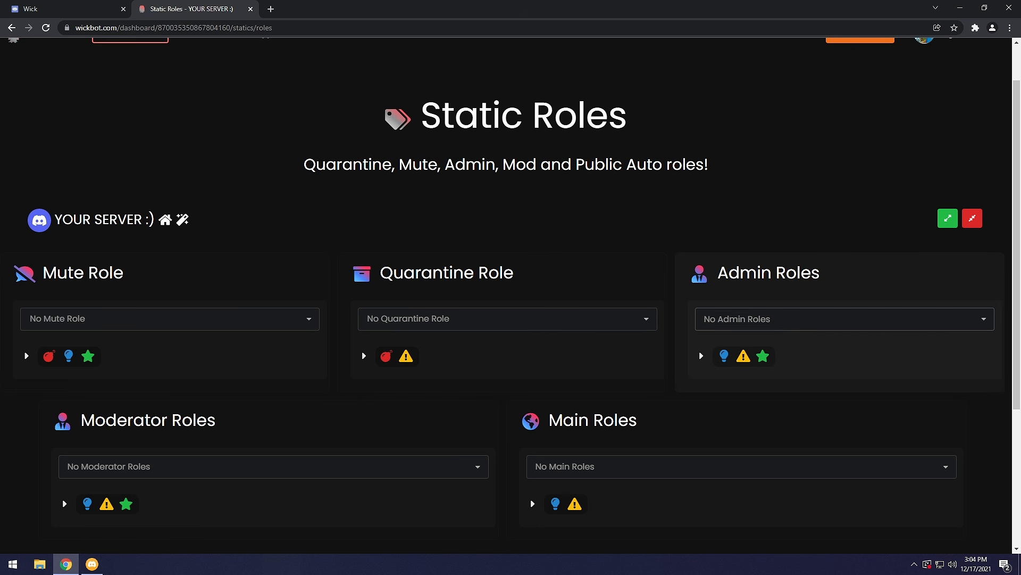
{"action": "left_click", "coordinate": [740, 319]}
{"action": "left_click", "coordinate": [725, 341]}
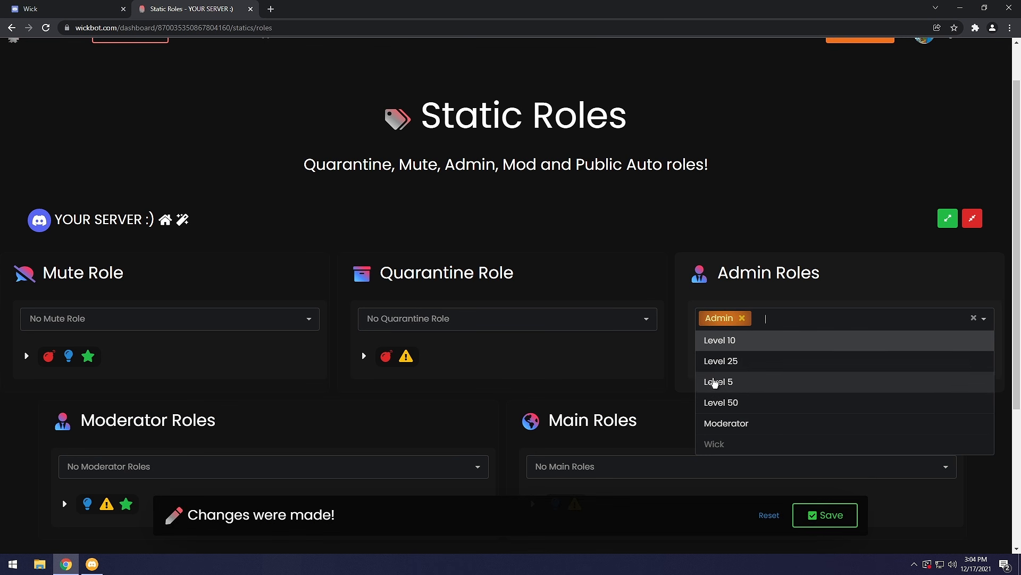
{"action": "left_click", "coordinate": [820, 291]}
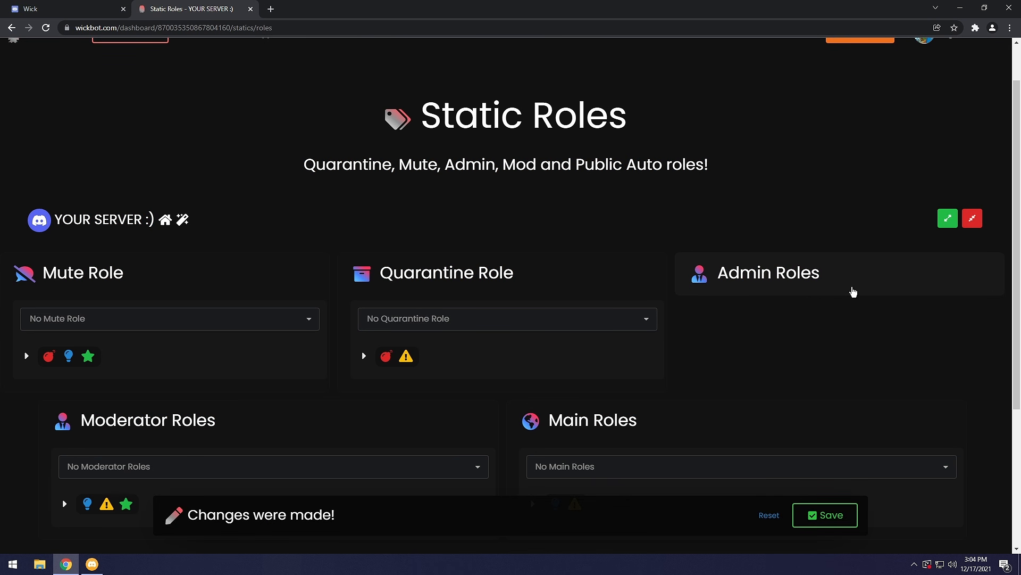
{"action": "left_click", "coordinate": [701, 356]}
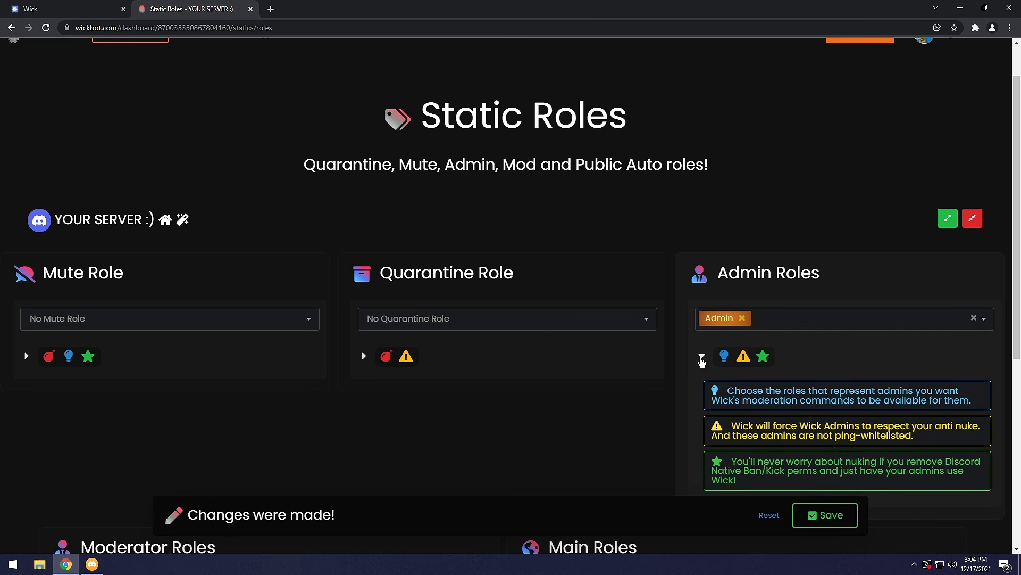
Step: Assign the Moderator role under Moderator Roles
{"action": "scroll", "coordinate": [852, 359], "scroll_direction": "down", "scroll_amount": 1}
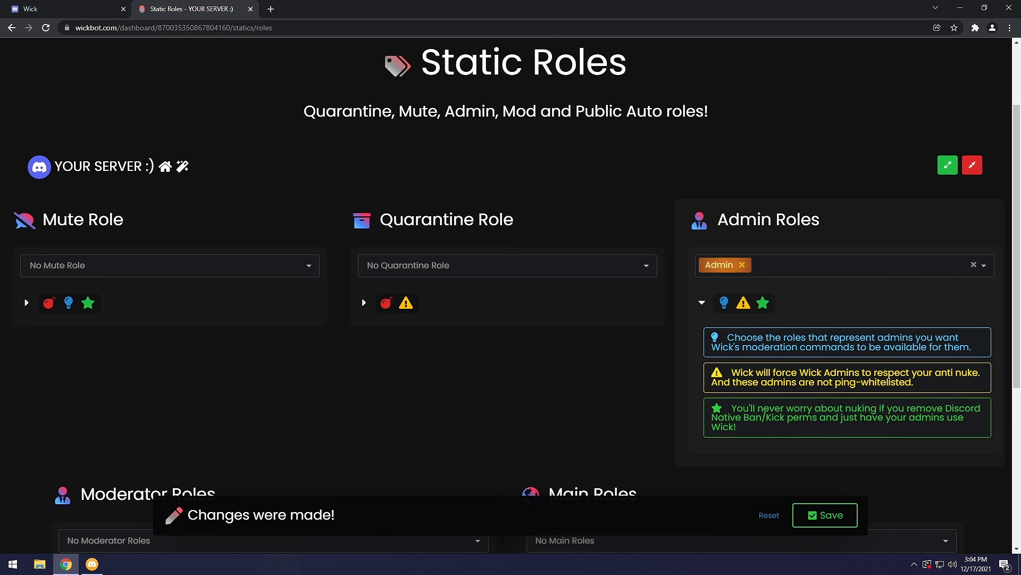
{"action": "scroll", "coordinate": [852, 360], "scroll_direction": "down", "scroll_amount": 1}
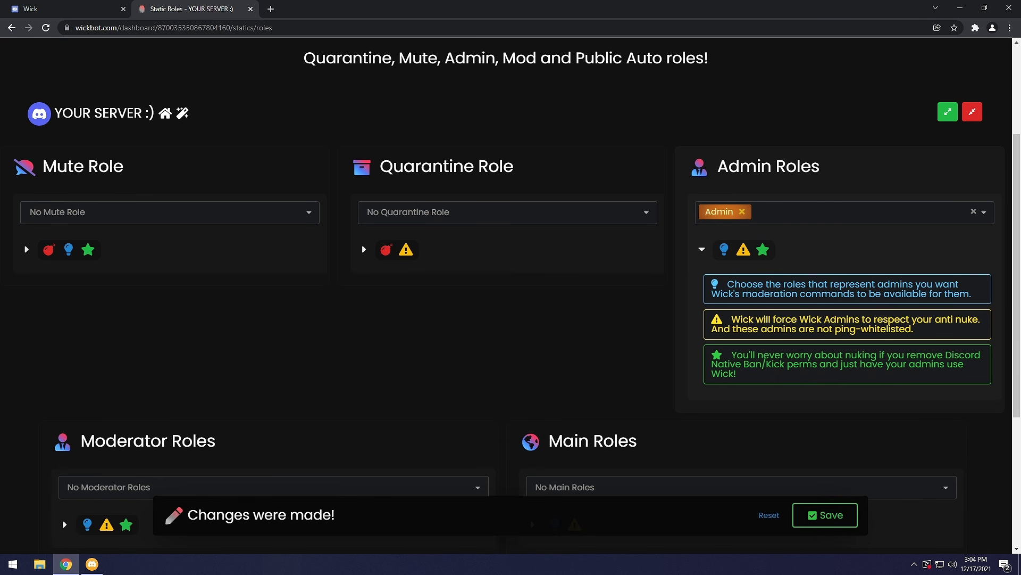
{"action": "scroll", "coordinate": [852, 360], "scroll_direction": "down", "scroll_amount": 3}
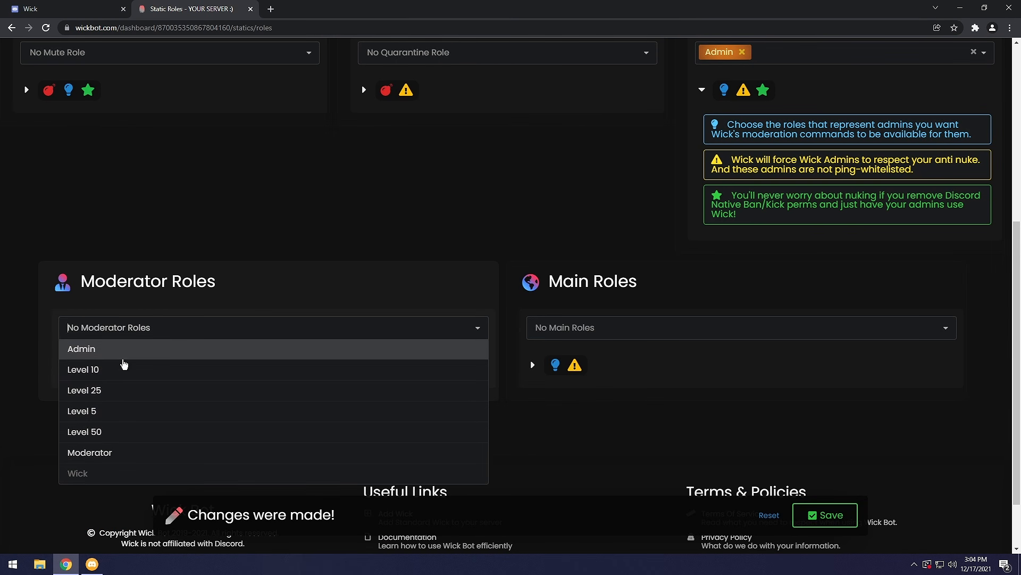
{"action": "left_click", "coordinate": [107, 452]}
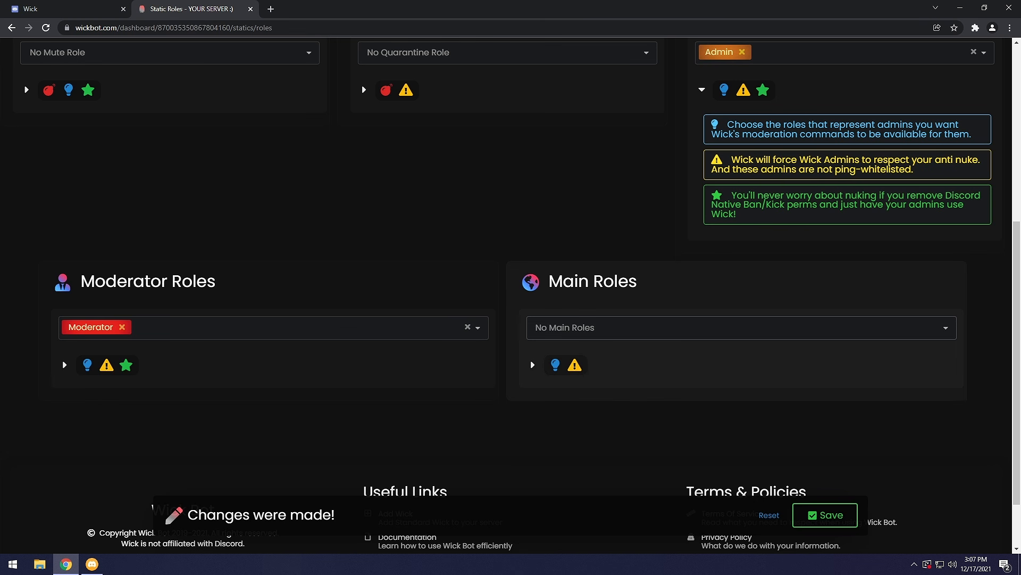
Step: Add Level 5, Level 10, Level 25 and Level 50 under Main Roles and save the static role changes
{"action": "left_click", "coordinate": [599, 326]}
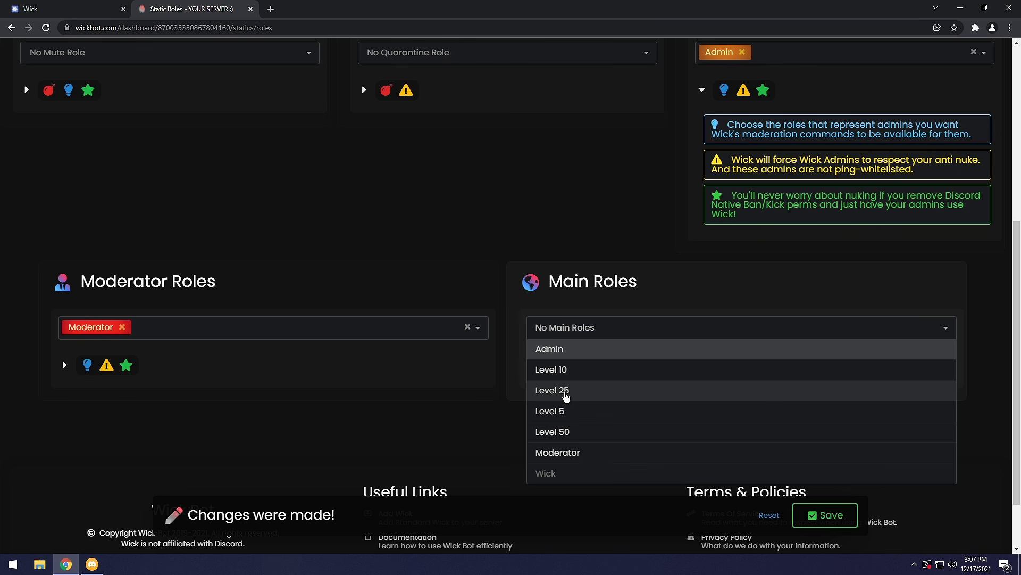
{"action": "left_click", "coordinate": [561, 410]}
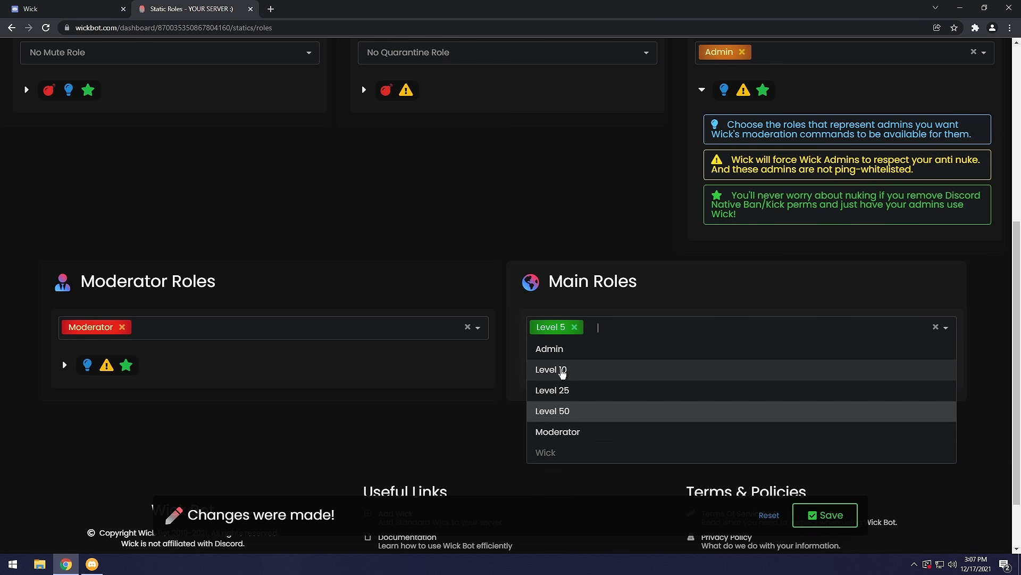
{"action": "left_click", "coordinate": [561, 369]}
{"action": "left_click", "coordinate": [561, 370]}
{"action": "left_click", "coordinate": [562, 379]}
{"action": "left_click", "coordinate": [526, 232]}
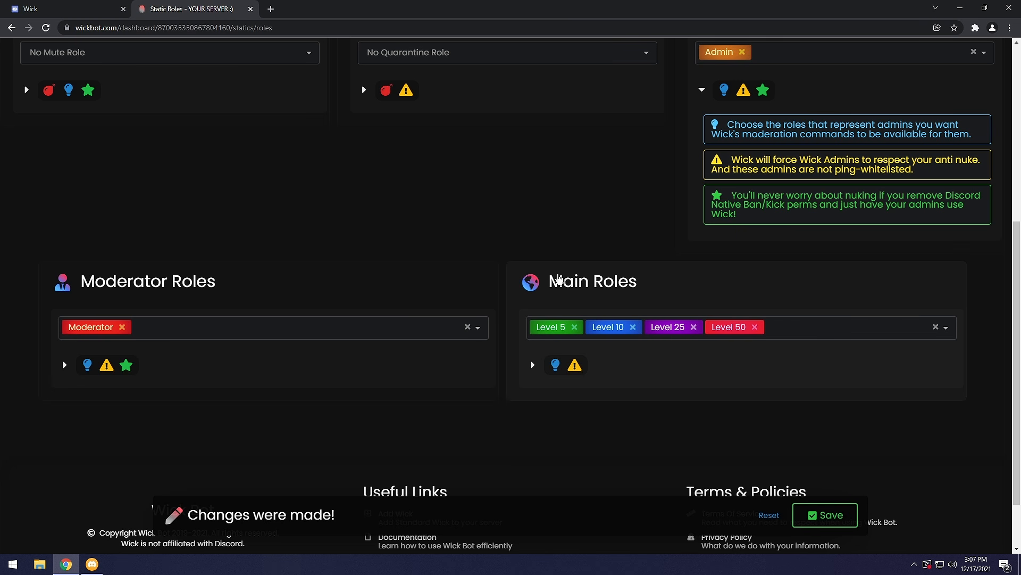
{"action": "left_click", "coordinate": [825, 514]}
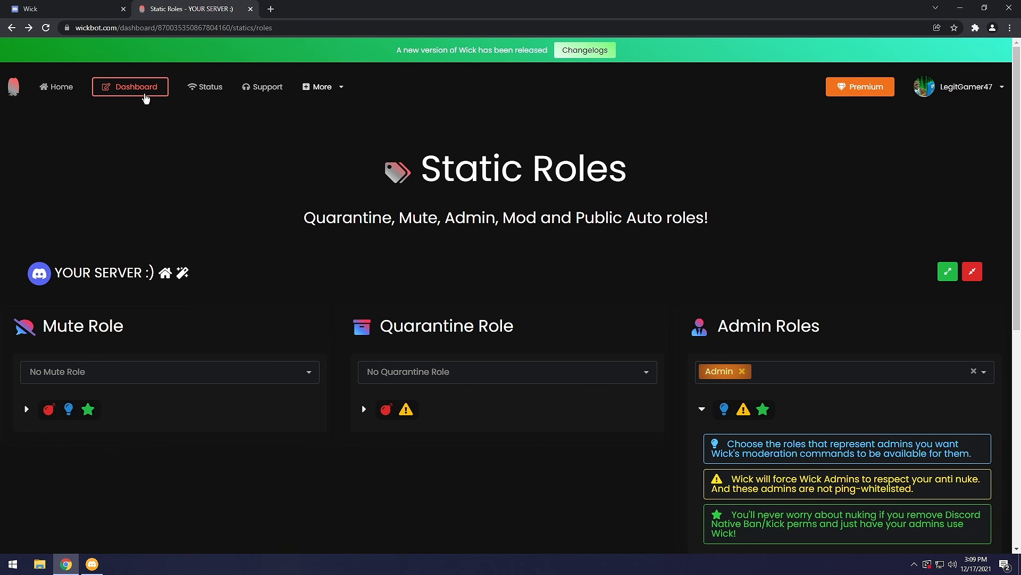
Step: Return to the YOUR SERVER :) dashboard overview and open the Channels page under Statics in a separate browser tab
{"action": "left_click", "coordinate": [137, 90]}
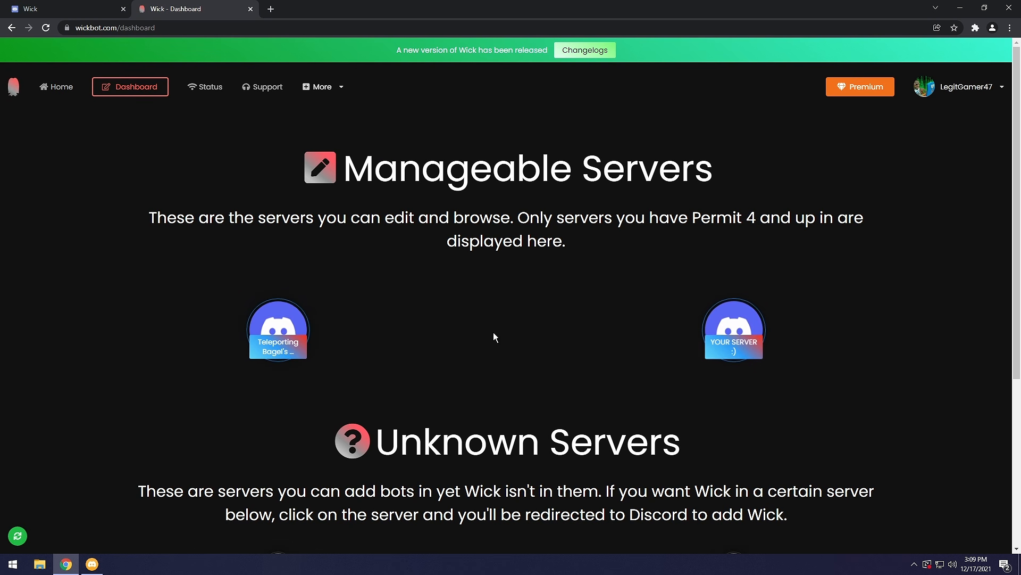
{"action": "left_click", "coordinate": [732, 361]}
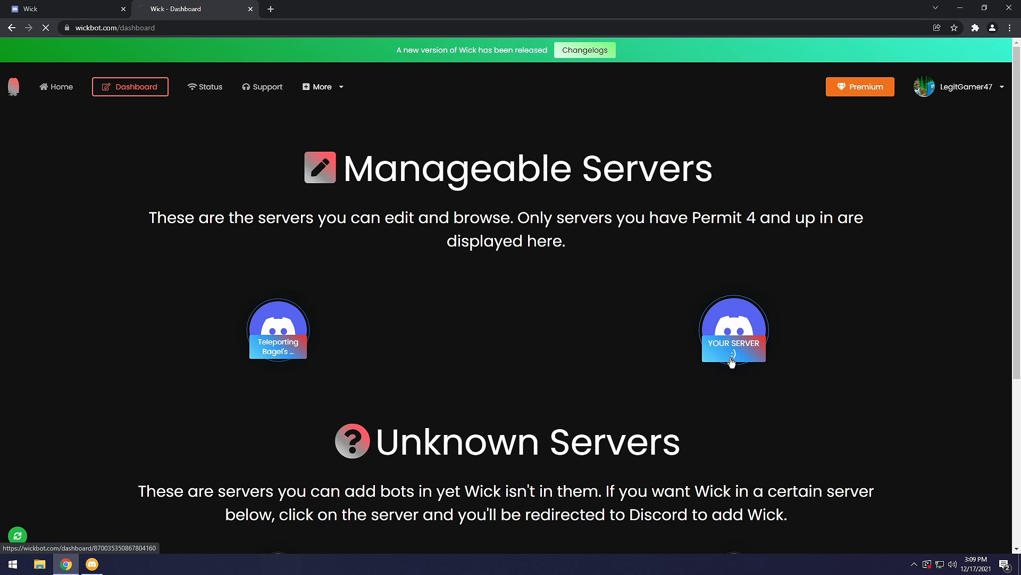
{"action": "scroll", "coordinate": [535, 301], "scroll_direction": "down", "scroll_amount": 2}
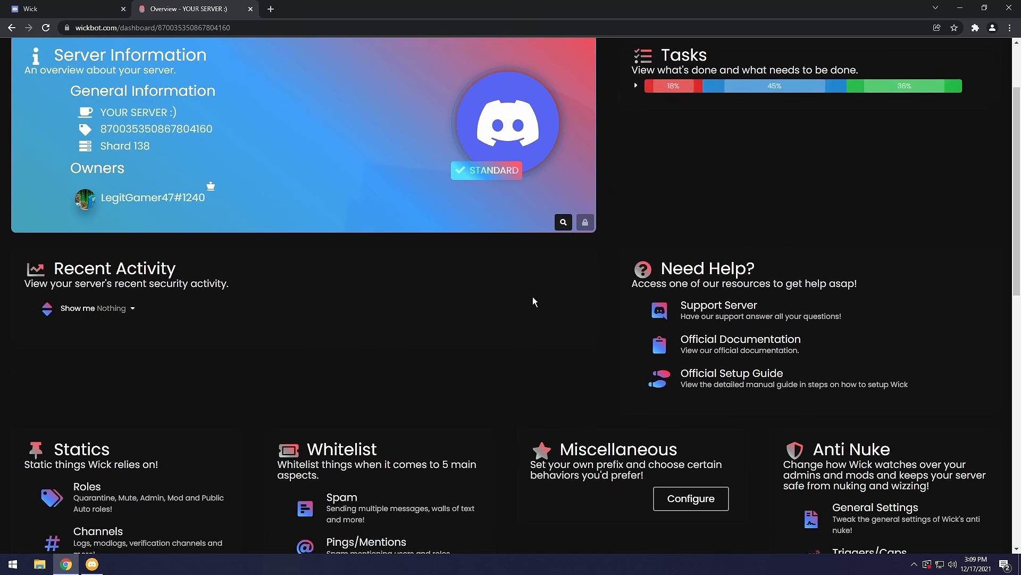
{"action": "scroll", "coordinate": [533, 302], "scroll_direction": "down", "scroll_amount": 2}
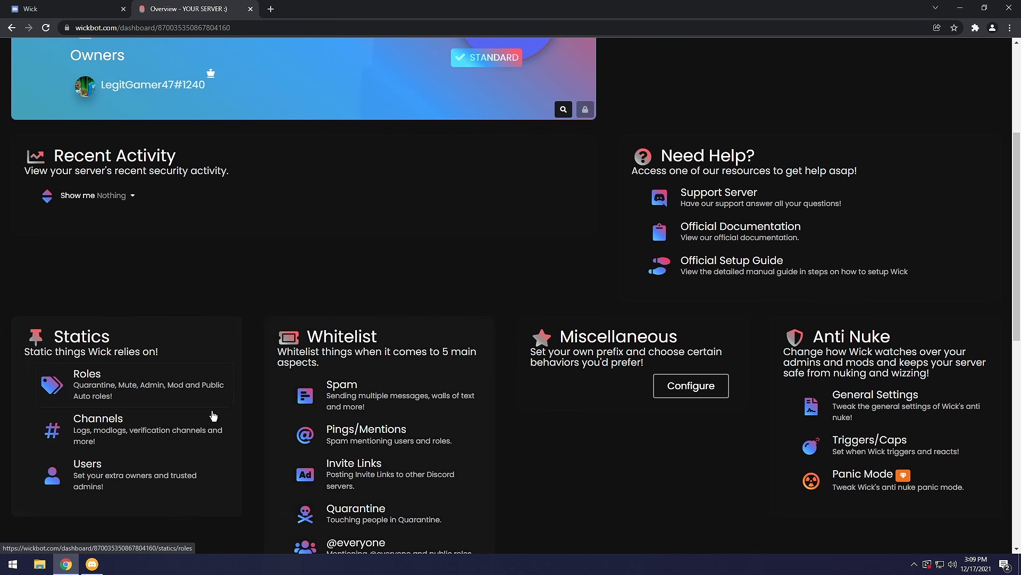
{"action": "middle_click", "coordinate": [107, 435]}
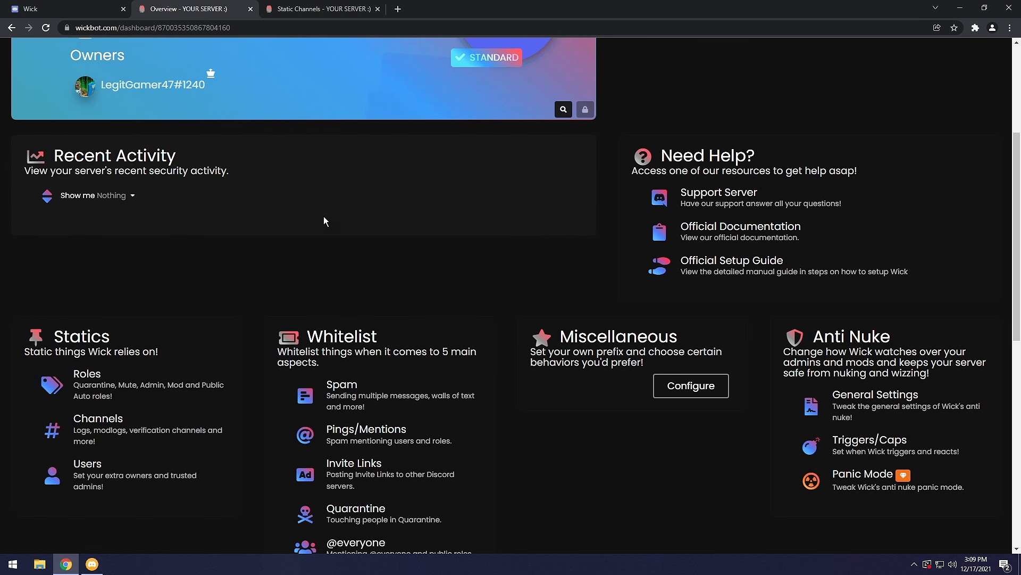
{"action": "scroll", "coordinate": [338, 240], "scroll_direction": "up", "scroll_amount": 3}
{"action": "left_click", "coordinate": [317, 8]}
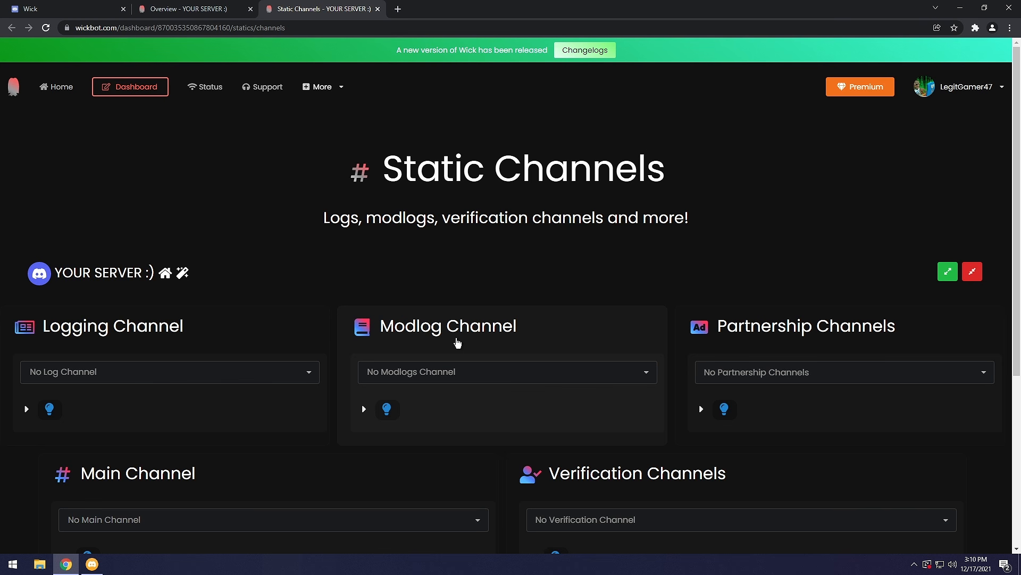
Step: Set the Main Channel to general
{"action": "scroll", "coordinate": [665, 234], "scroll_direction": "down", "scroll_amount": 2}
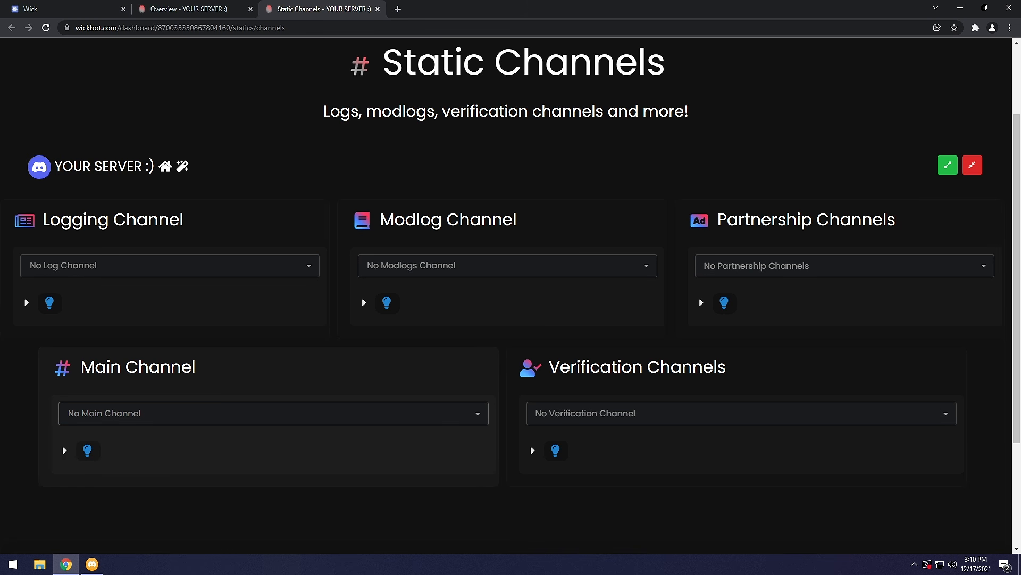
{"action": "left_click", "coordinate": [96, 413]}
{"action": "left_click", "coordinate": [92, 438]}
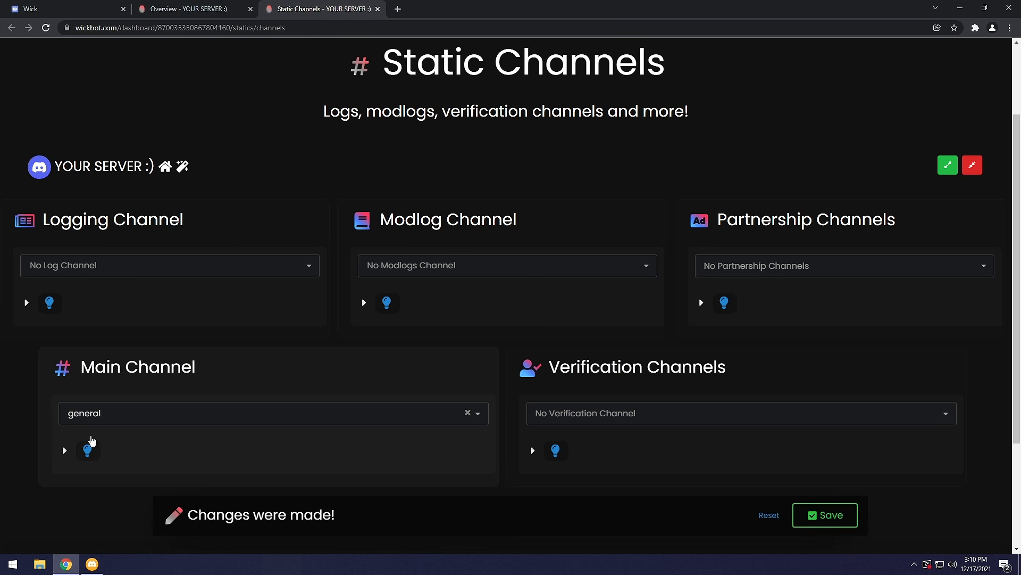
{"action": "left_click", "coordinate": [70, 414]}
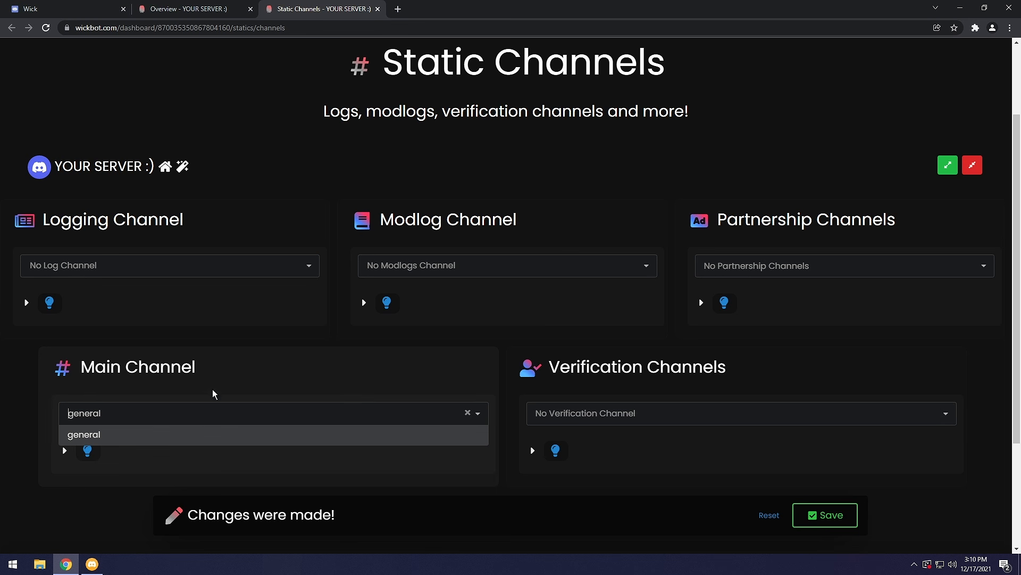
{"action": "left_click", "coordinate": [109, 435]}
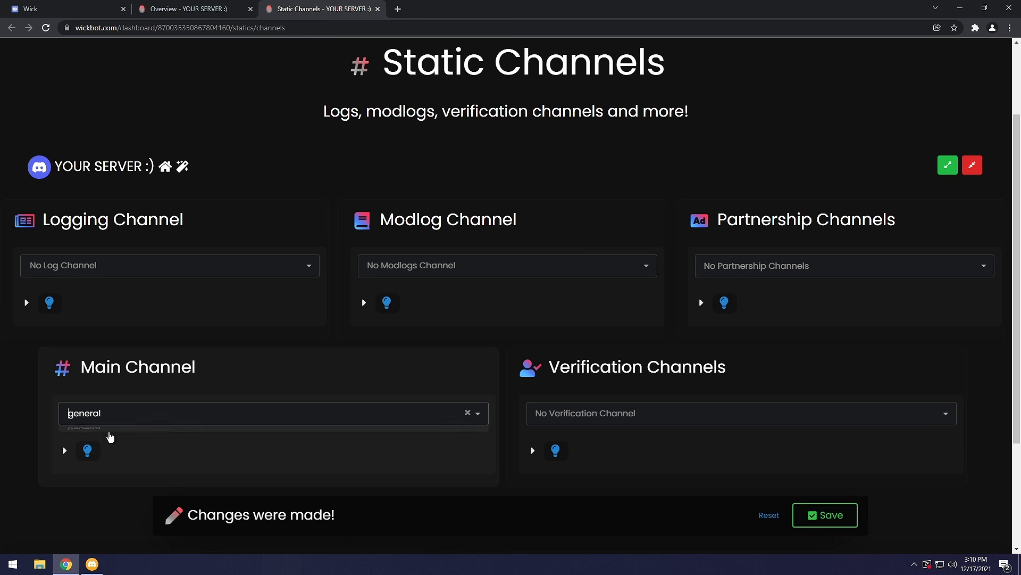
Step: Save the static channel changes and close the Static Channels page to return to the dashboard overview
{"action": "scroll", "coordinate": [533, 241], "scroll_direction": "down", "scroll_amount": 2}
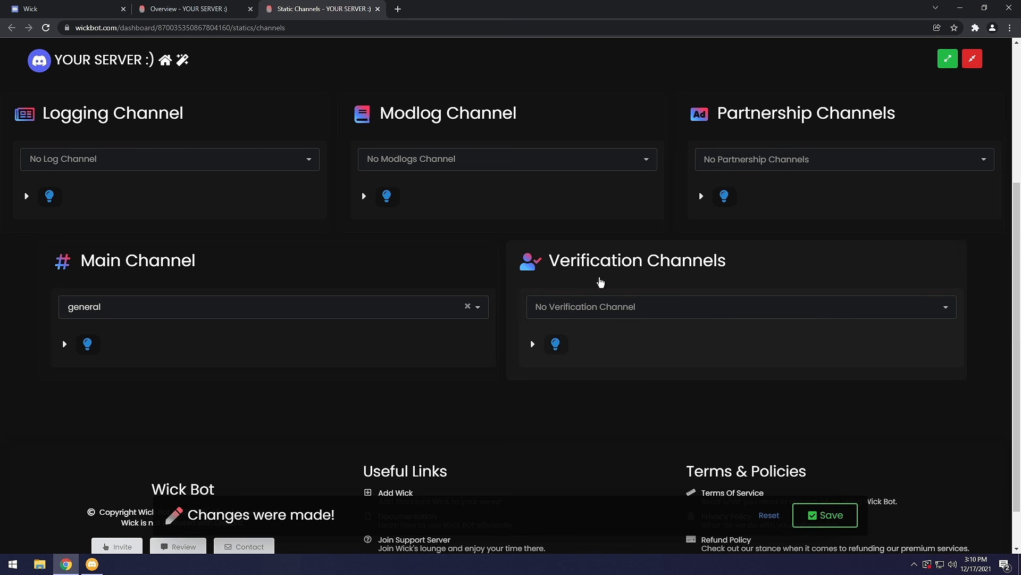
{"action": "left_click", "coordinate": [825, 516]}
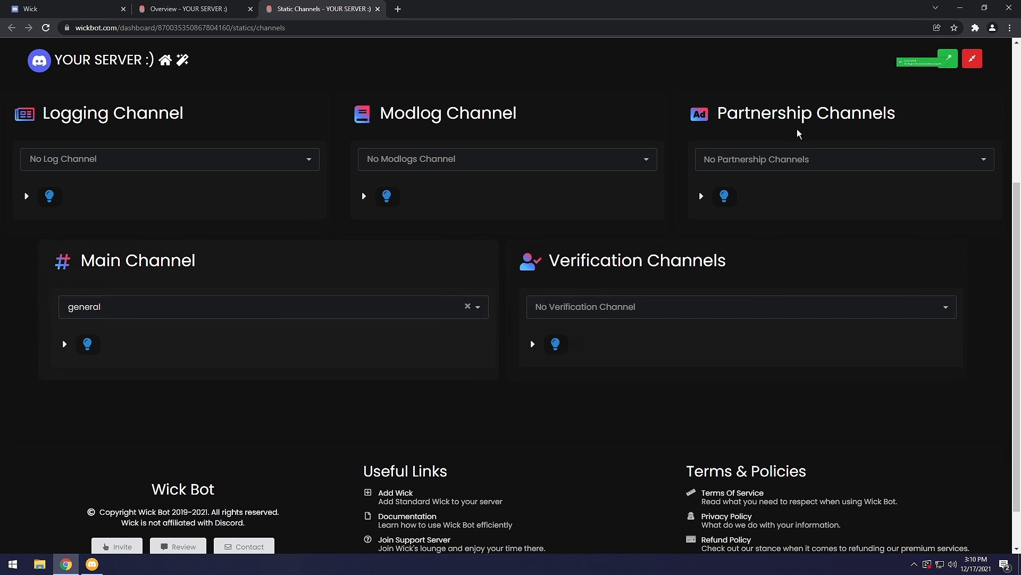
{"action": "left_click", "coordinate": [379, 10]}
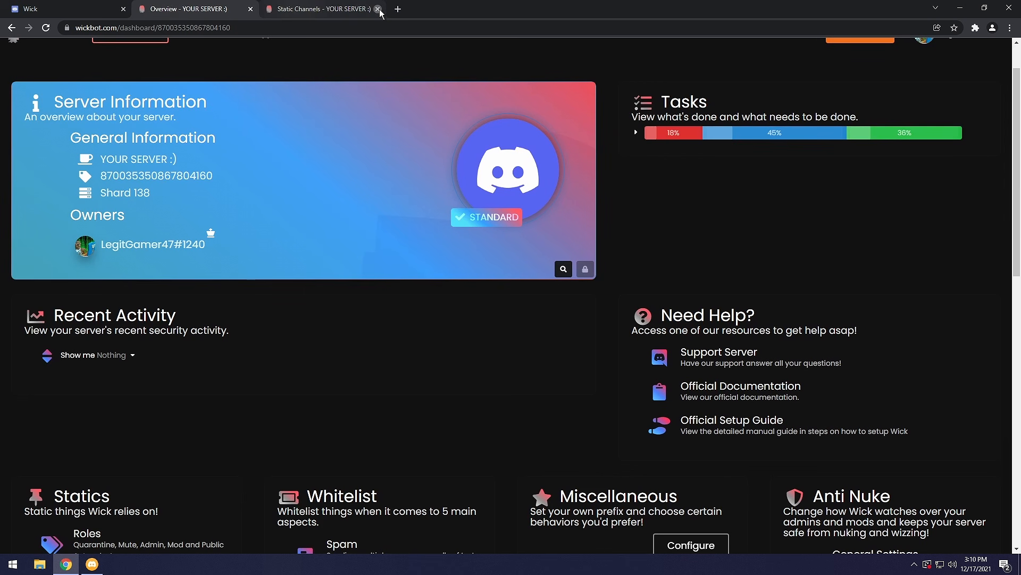
Step: Open the Users page under Statics in a separate browser tab and bring Trusted Admins and Extra Owners into view
{"action": "scroll", "coordinate": [229, 330], "scroll_direction": "down", "scroll_amount": 4}
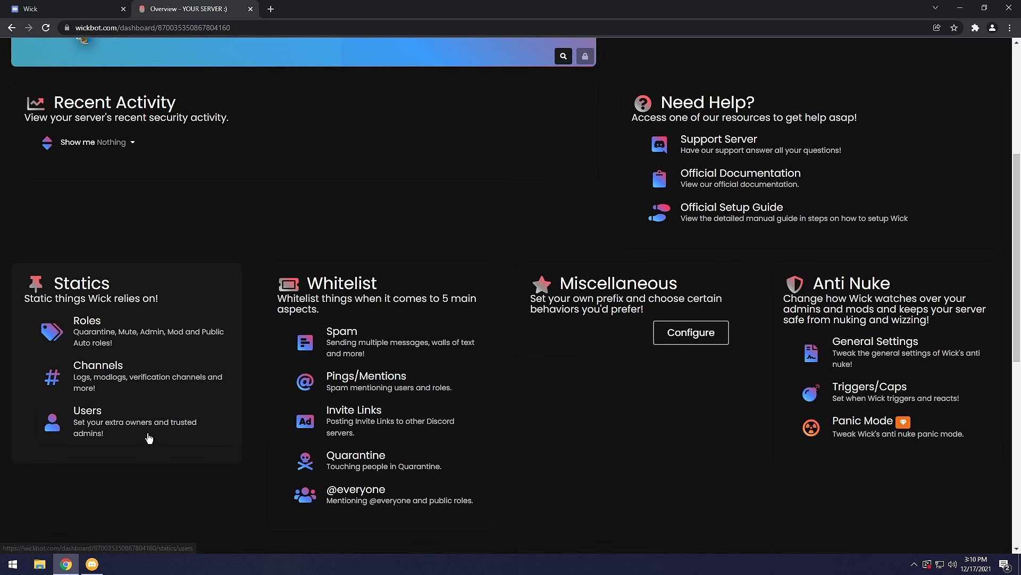
{"action": "middle_click", "coordinate": [98, 434]}
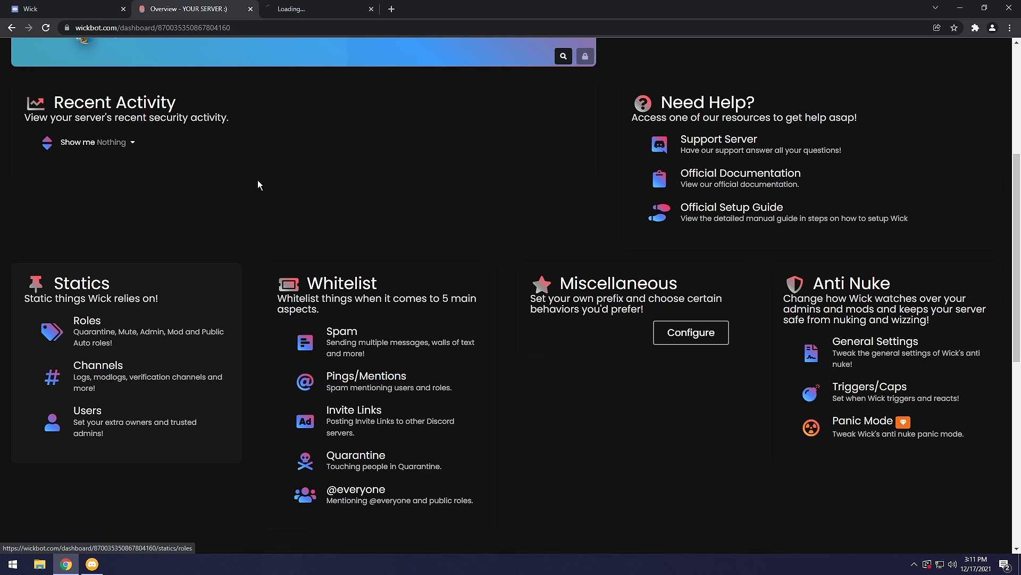
{"action": "left_click", "coordinate": [320, 9]}
{"action": "scroll", "coordinate": [333, 305], "scroll_direction": "down", "scroll_amount": 1}
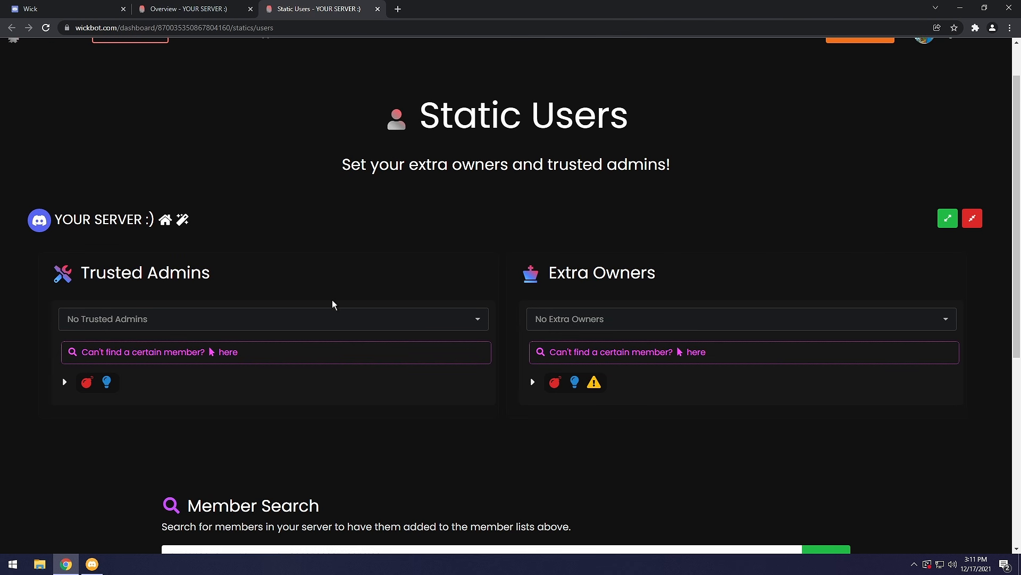
{"action": "scroll", "coordinate": [332, 304], "scroll_direction": "down", "scroll_amount": 2}
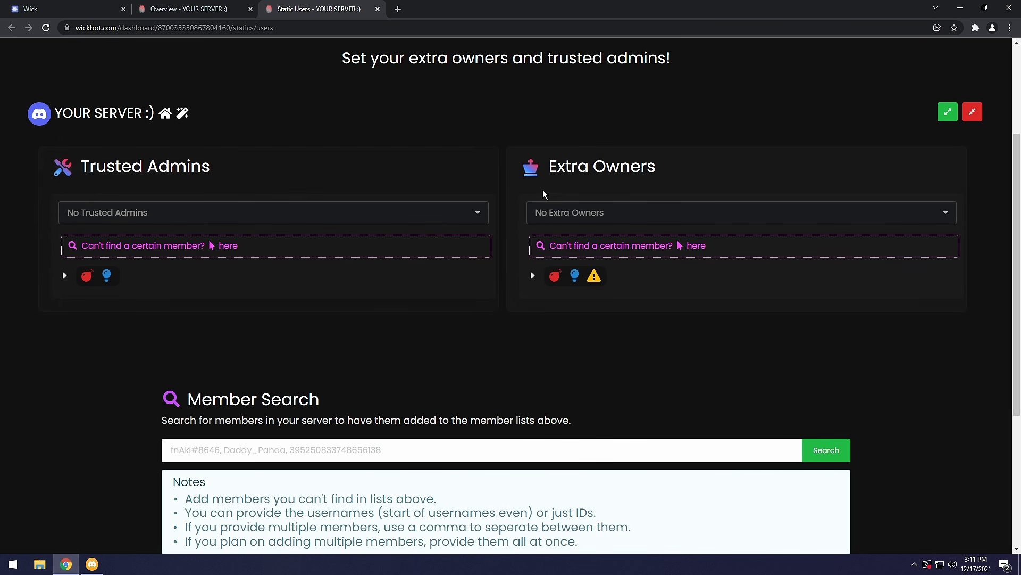
Step: Check which members can be chosen under Extra Owners, leaving the list without a selection
{"action": "left_click", "coordinate": [605, 209]}
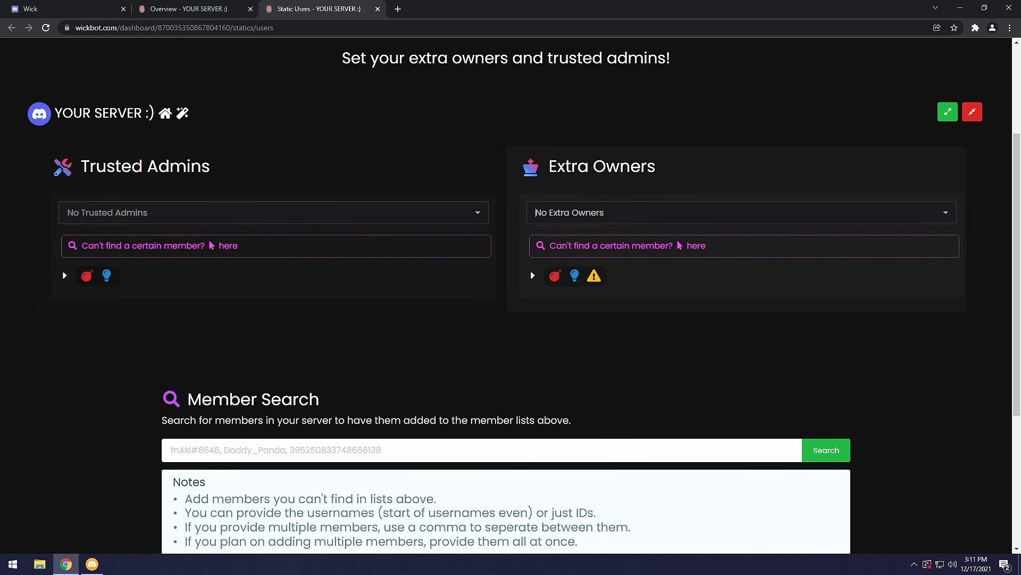
{"action": "left_click", "coordinate": [627, 369]}
{"action": "left_click", "coordinate": [604, 214]}
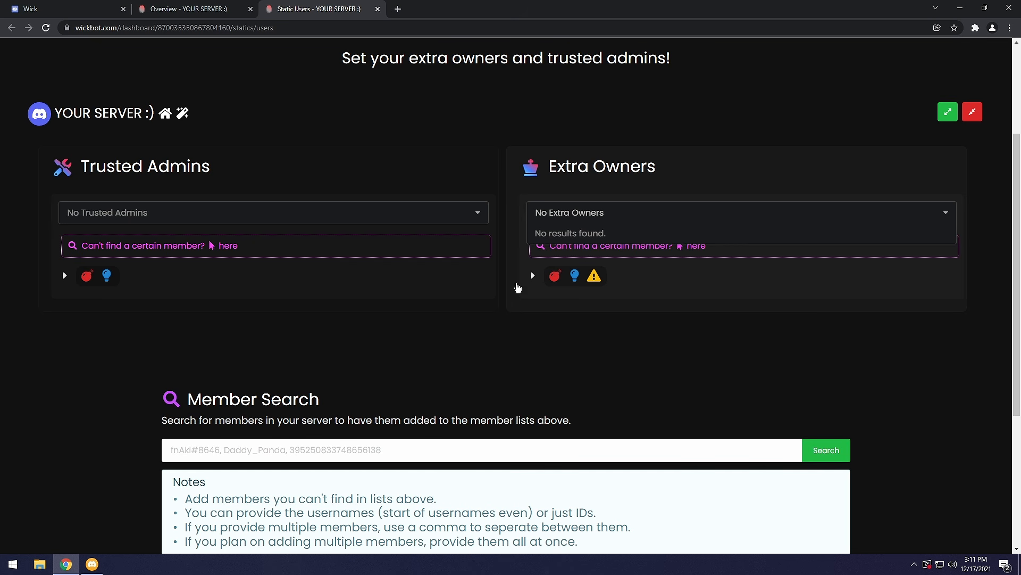
{"action": "left_click", "coordinate": [517, 289]}
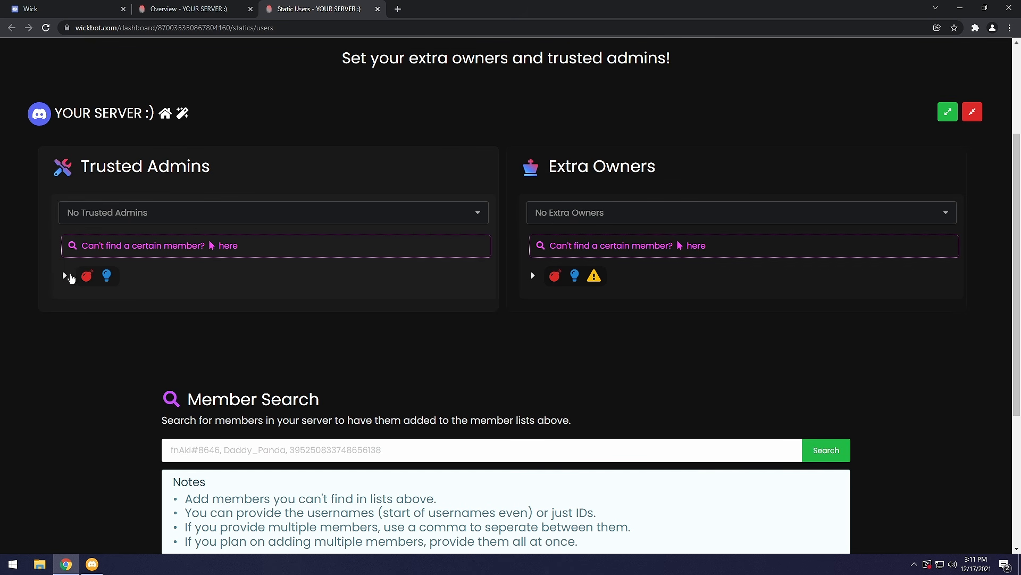
Step: Expand and read the notes for Trusted Admins and Extra Owners, and close the Static Users page
{"action": "left_click", "coordinate": [66, 276]}
{"action": "left_click", "coordinate": [532, 277]}
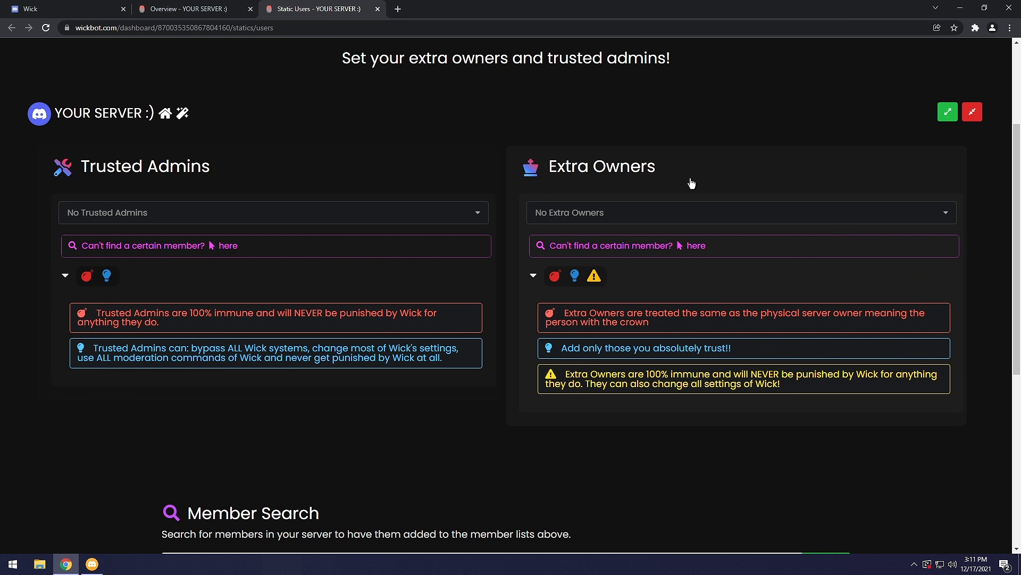
{"action": "scroll", "coordinate": [692, 184], "scroll_direction": "up", "scroll_amount": 2}
{"action": "left_click", "coordinate": [377, 8]}
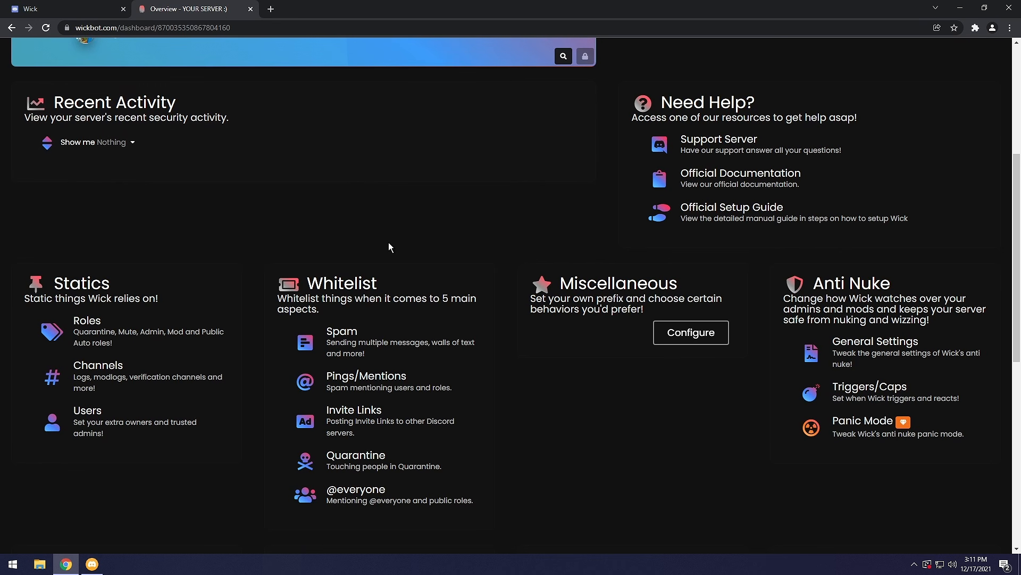
Step: Open the Spam whitelist in a separate browser tab and add Admin, Moderator and Level 50 under Roles Whitelisted
{"action": "scroll", "coordinate": [394, 251], "scroll_direction": "down", "scroll_amount": 1}
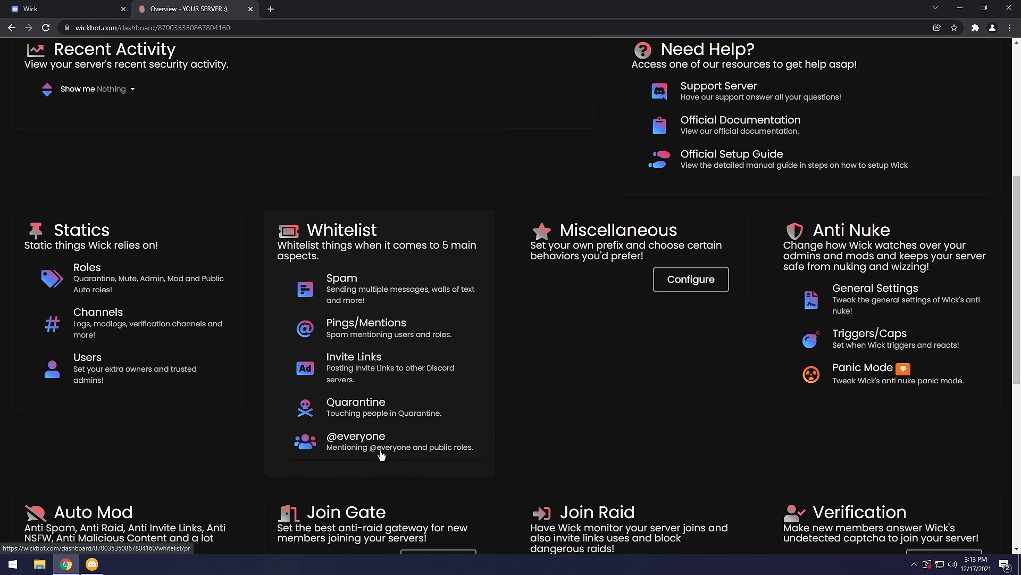
{"action": "left_click", "coordinate": [345, 288]}
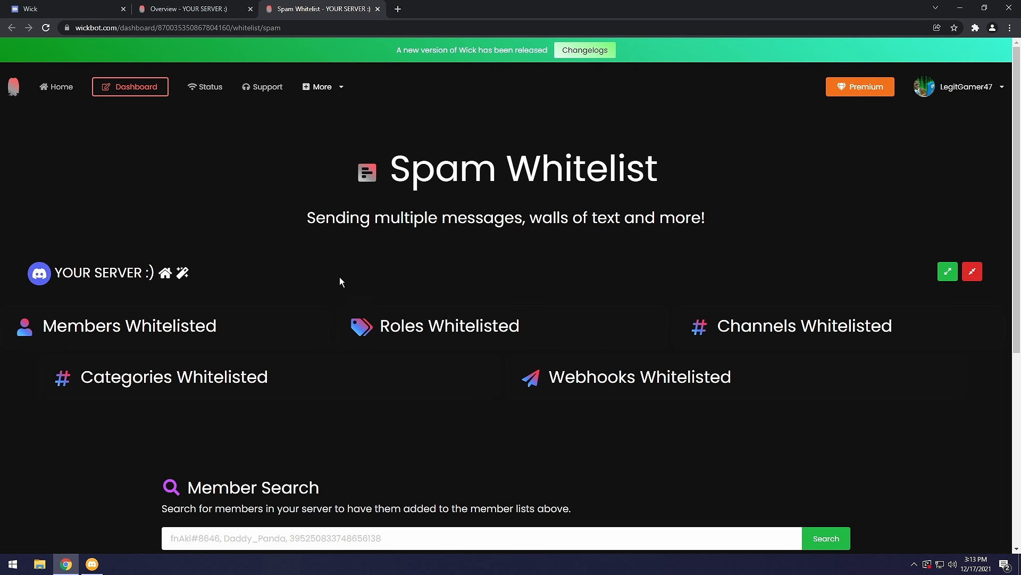
{"action": "left_click", "coordinate": [436, 331]}
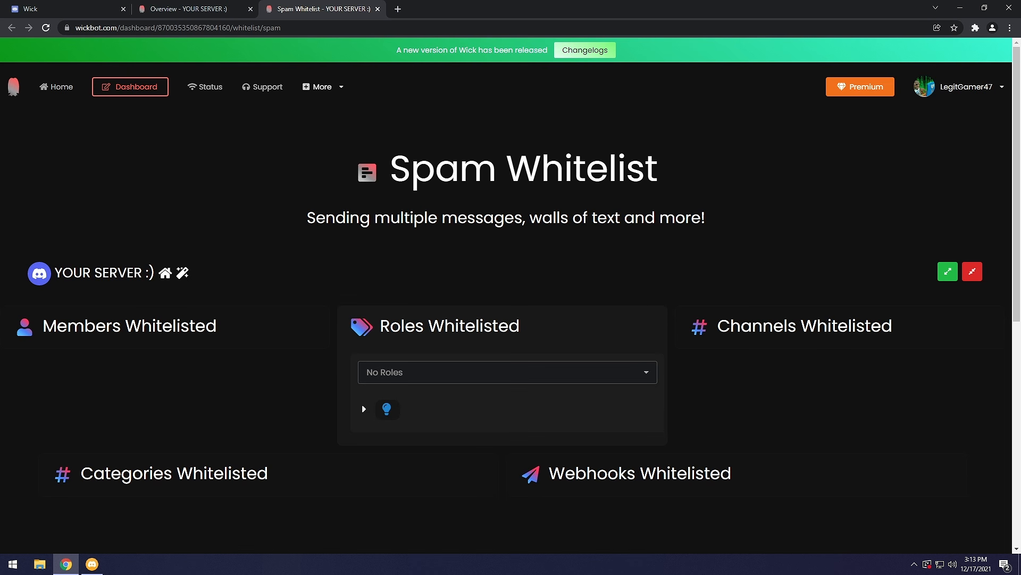
{"action": "left_click", "coordinate": [391, 373]}
{"action": "left_click", "coordinate": [396, 399]}
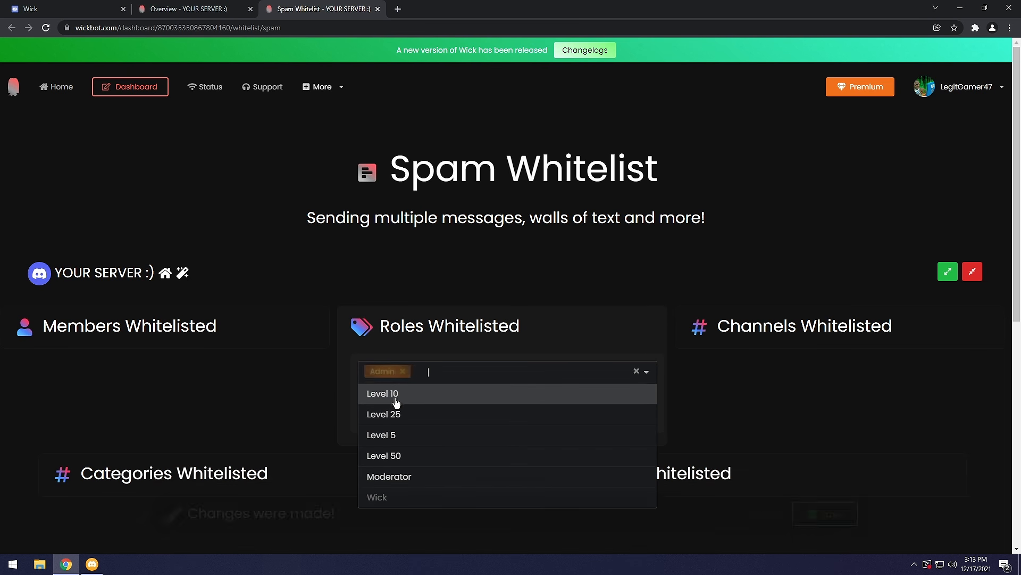
{"action": "left_click", "coordinate": [400, 476]}
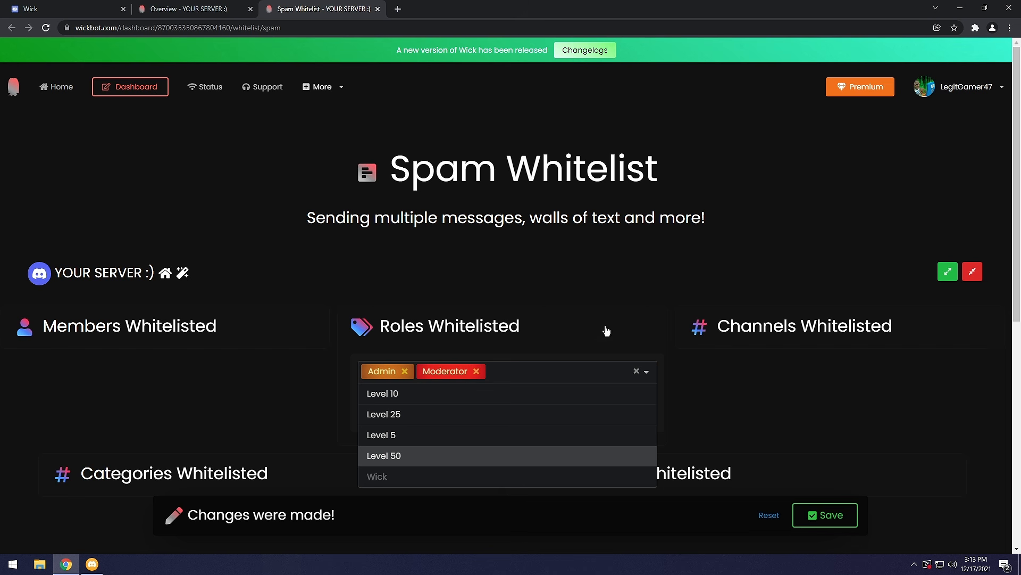
{"action": "left_click", "coordinate": [393, 459]}
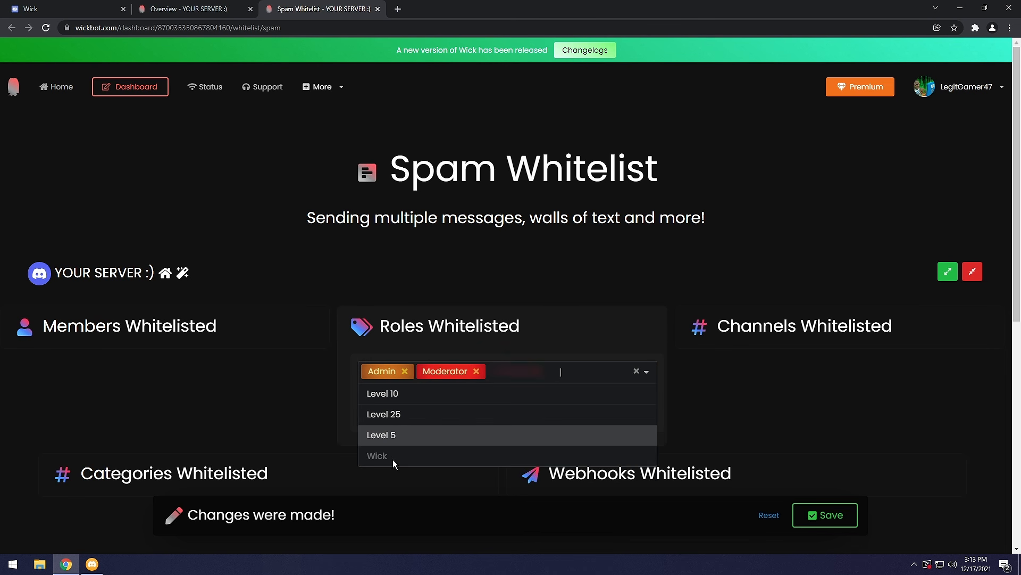
Step: Check the choices under Webhooks Whitelisted, and save the Spam Whitelist changes, closing the page
{"action": "scroll", "coordinate": [733, 244], "scroll_direction": "down", "scroll_amount": 2}
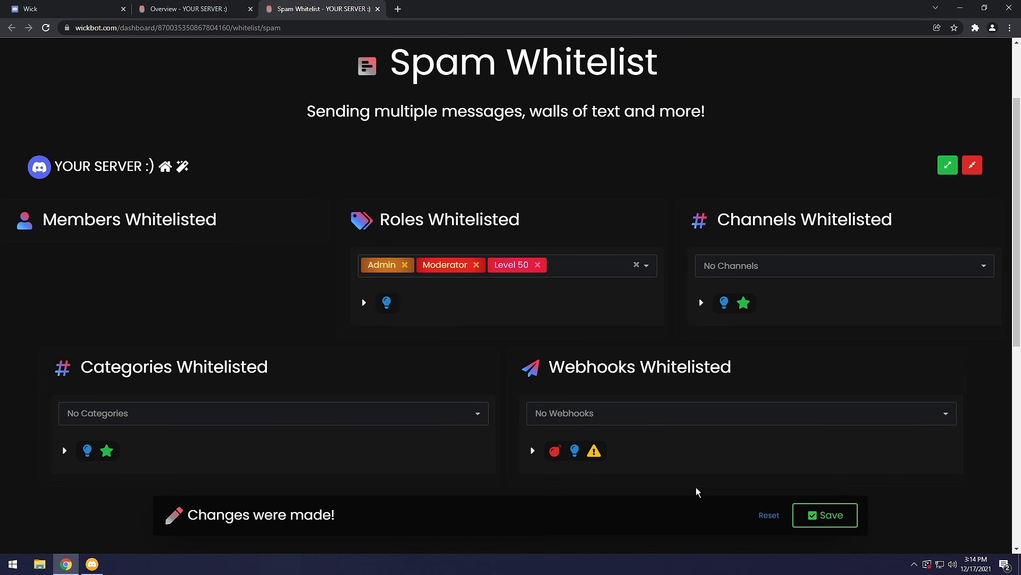
{"action": "left_click", "coordinate": [612, 414]}
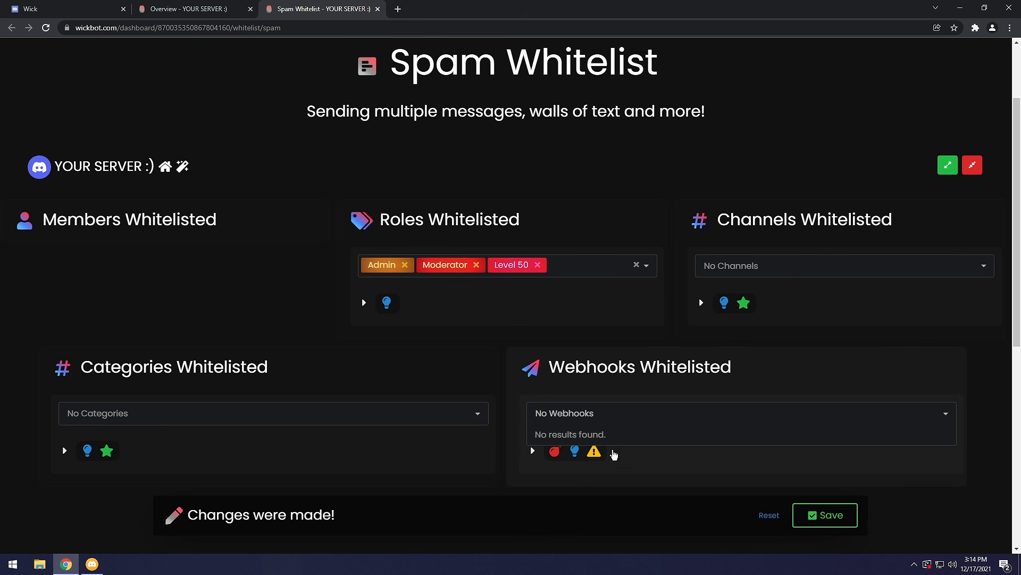
{"action": "left_click", "coordinate": [506, 365]}
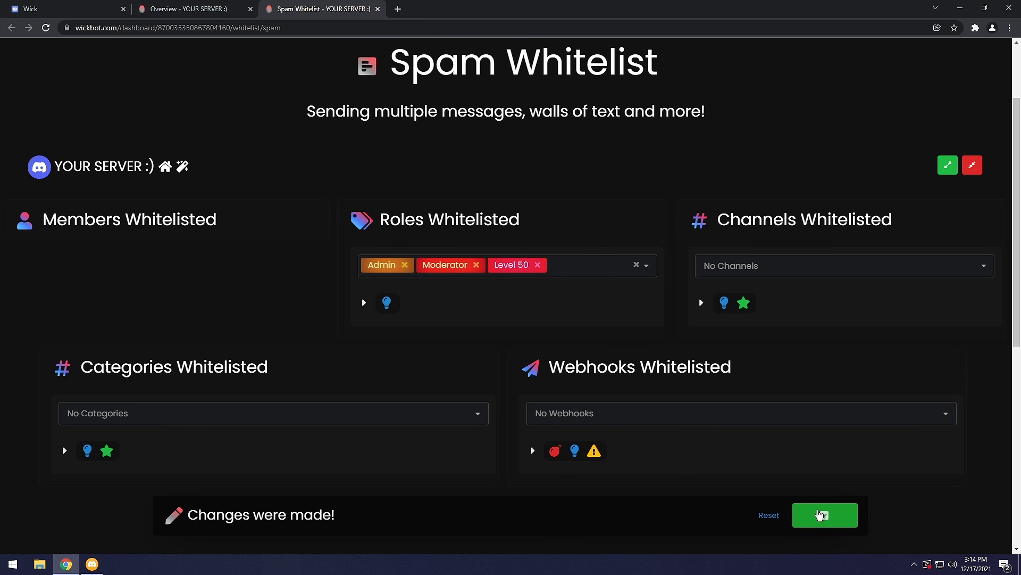
{"action": "left_click", "coordinate": [821, 514]}
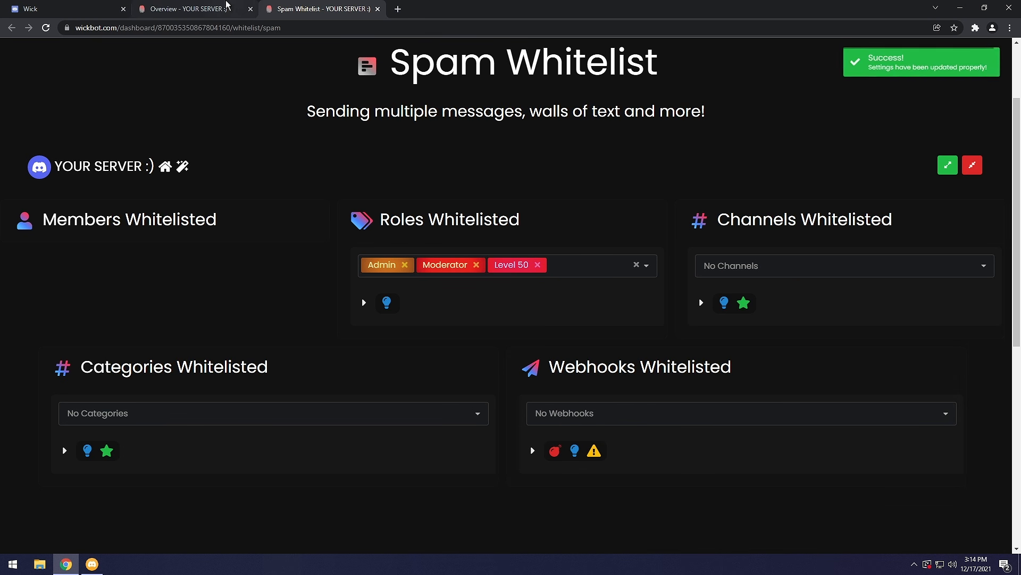
{"action": "left_click", "coordinate": [377, 9]}
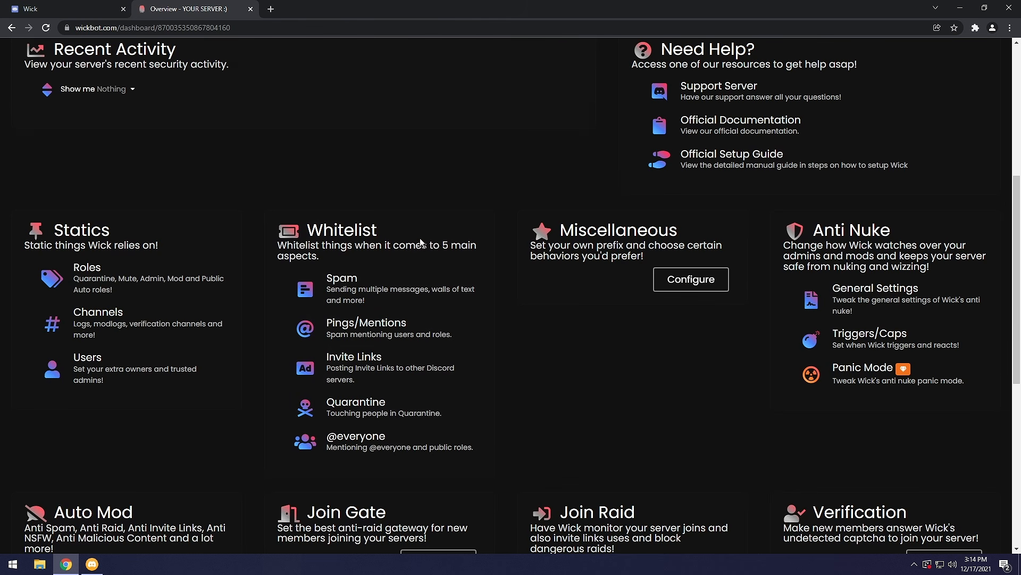
Step: View the Pings/Mentions whitelist page in a separate browser tab and return to the dashboard overview
{"action": "left_click", "coordinate": [362, 326]}
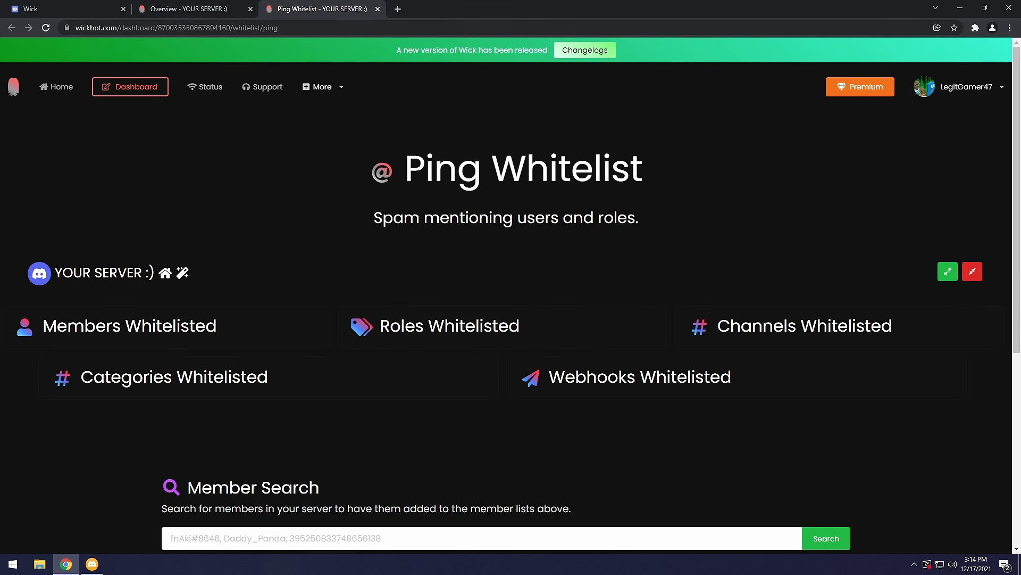
{"action": "left_click", "coordinate": [377, 8]}
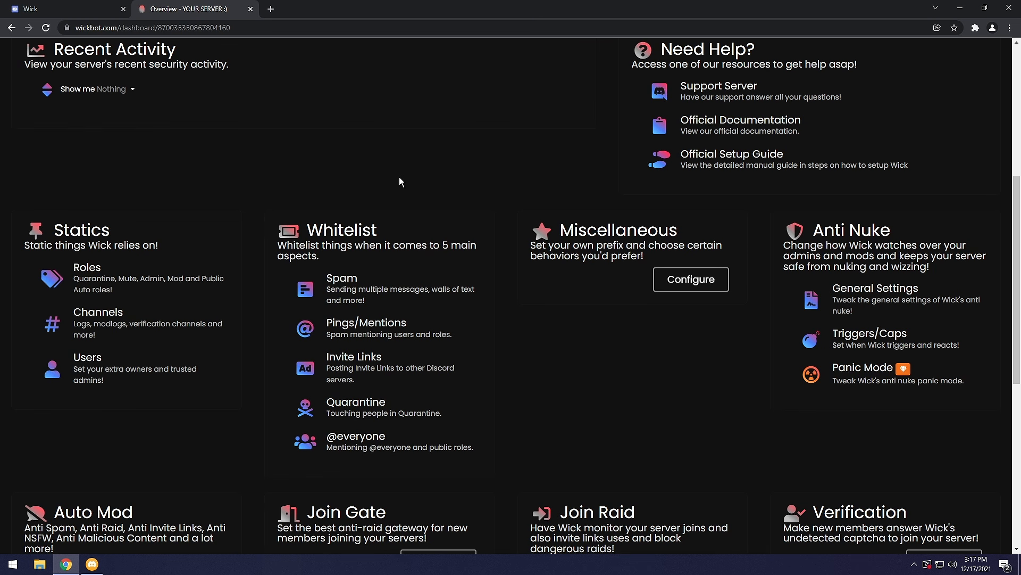
Step: Open the Quarantine whitelist in a separate browser tab, read the notes under Members Whitelisted, and close the page
{"action": "left_click", "coordinate": [351, 407]}
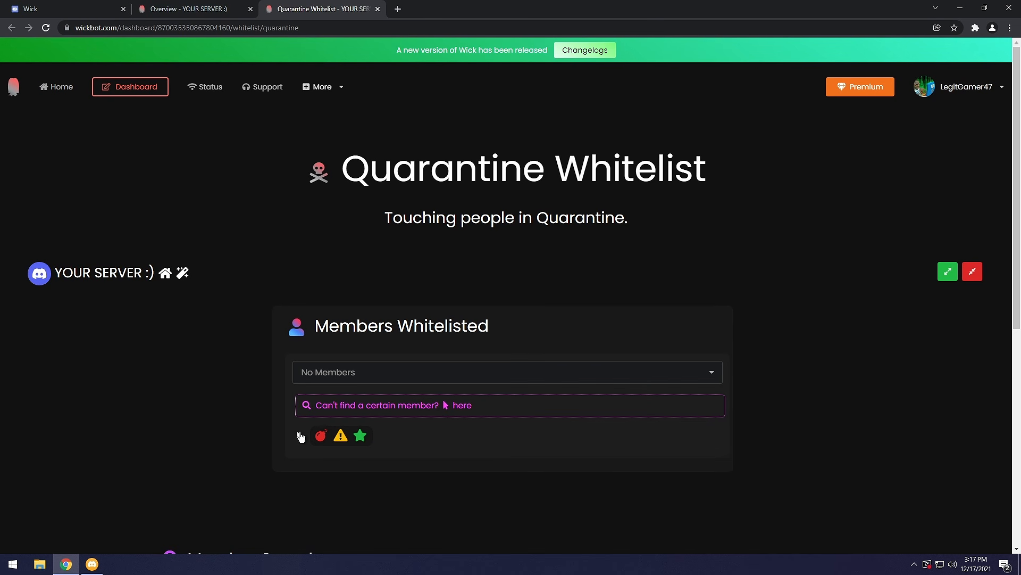
{"action": "left_click", "coordinate": [299, 435]}
{"action": "scroll", "coordinate": [537, 429], "scroll_direction": "down", "scroll_amount": 1}
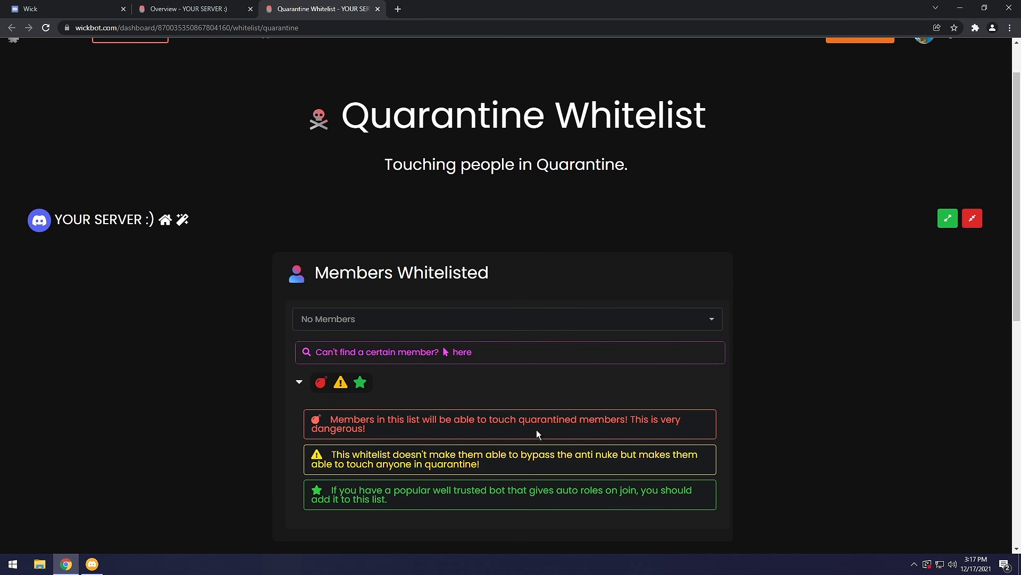
{"action": "left_click_drag", "start_coordinate": [537, 430], "coordinate": [327, 418]}
{"action": "left_click", "coordinate": [389, 426]}
{"action": "left_click", "coordinate": [244, 11]}
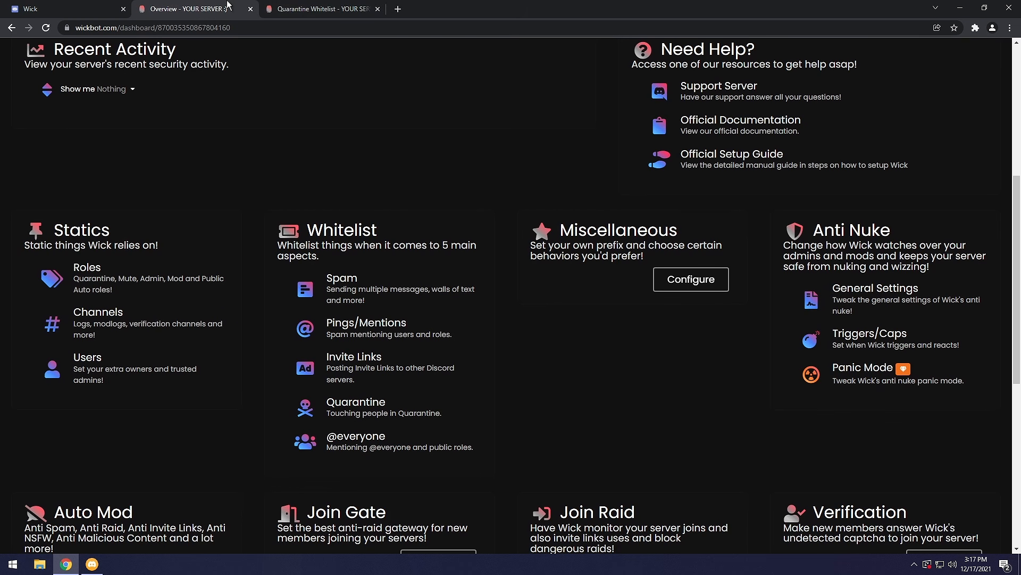
{"action": "left_click", "coordinate": [377, 9]}
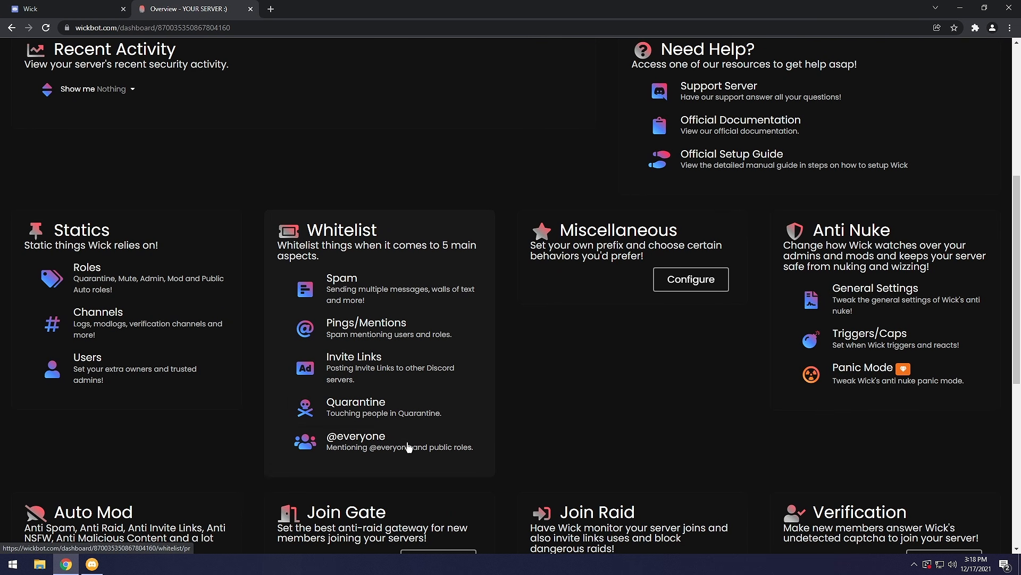
{"action": "left_click", "coordinate": [391, 443]}
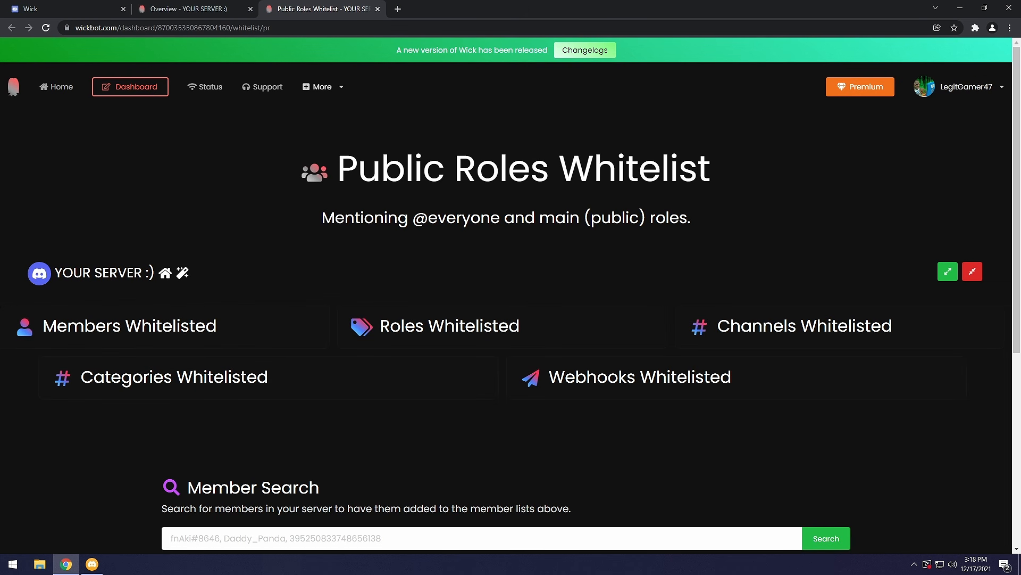
{"action": "left_click_drag", "start_coordinate": [539, 217], "coordinate": [688, 218]}
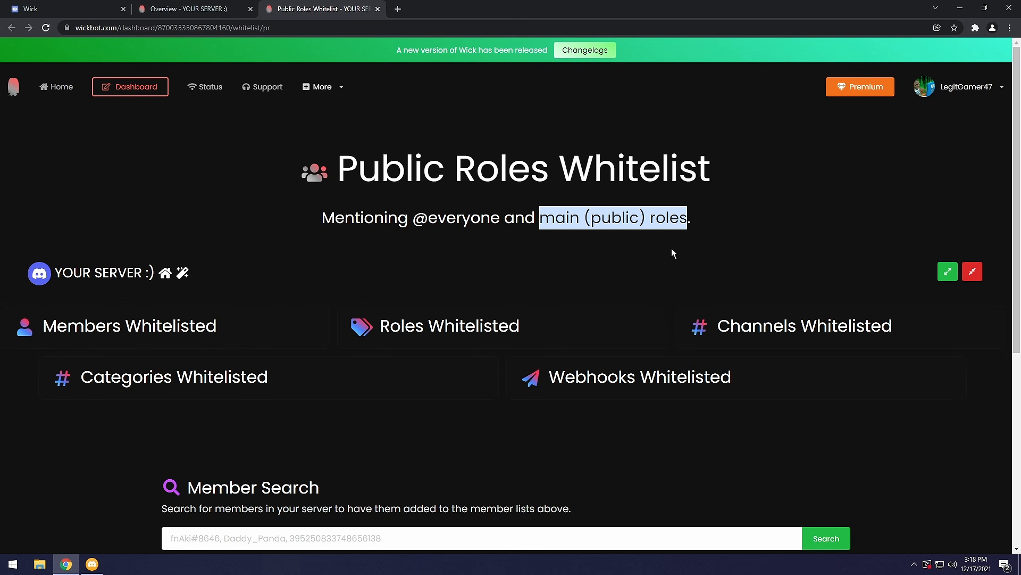
{"action": "left_click", "coordinate": [758, 186]}
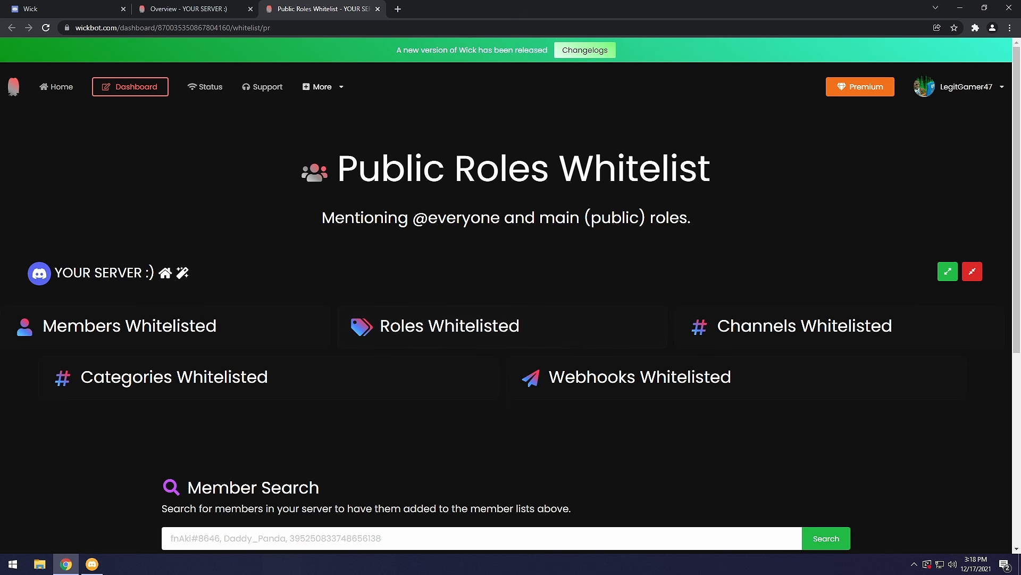
{"action": "left_click", "coordinate": [437, 338]}
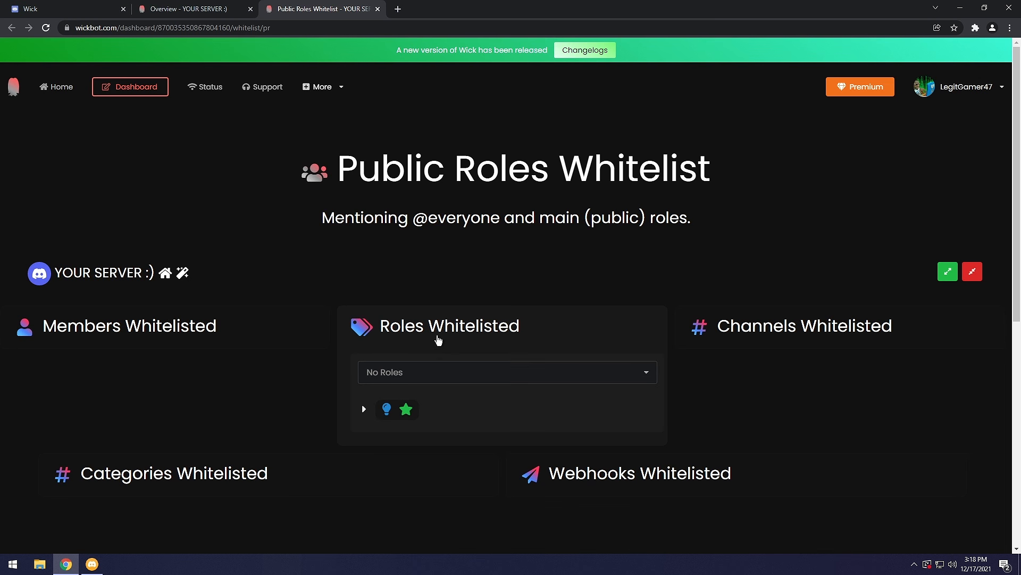
{"action": "left_click", "coordinate": [370, 372]}
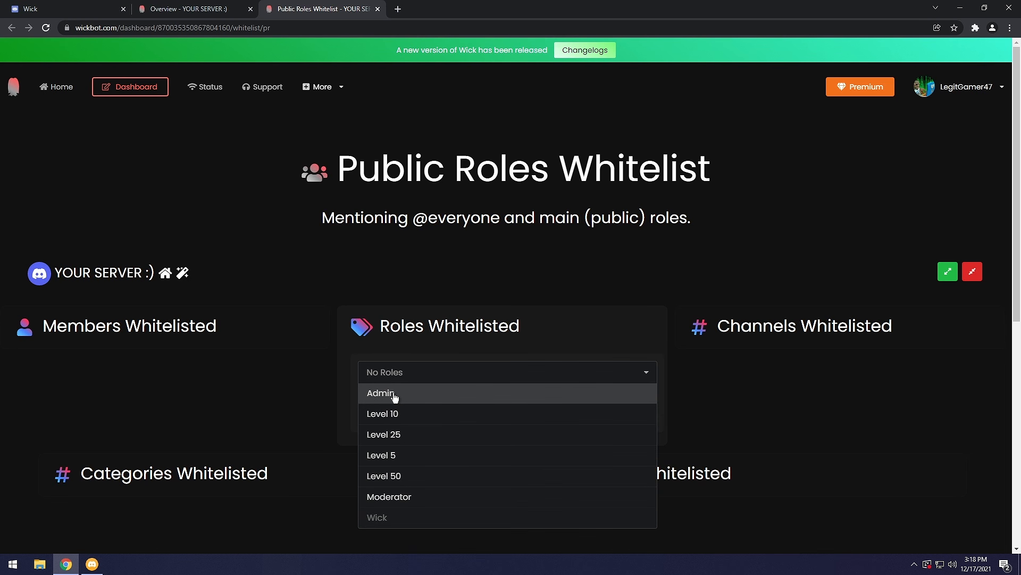
{"action": "left_click", "coordinate": [394, 395]}
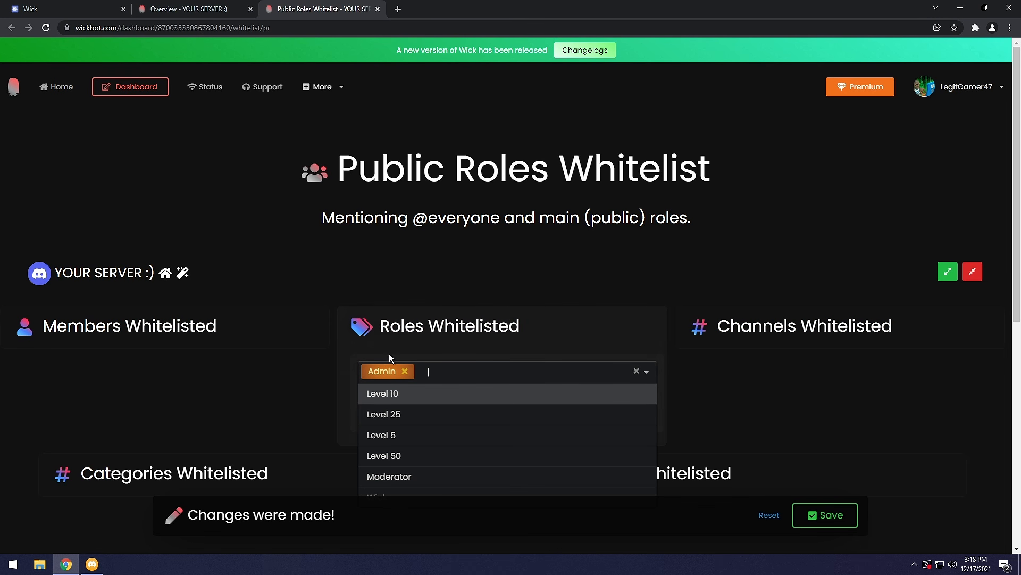
Step: Save the Public Roles Whitelist changes and close the page
{"action": "left_click", "coordinate": [710, 404]}
{"action": "left_click", "coordinate": [828, 523]}
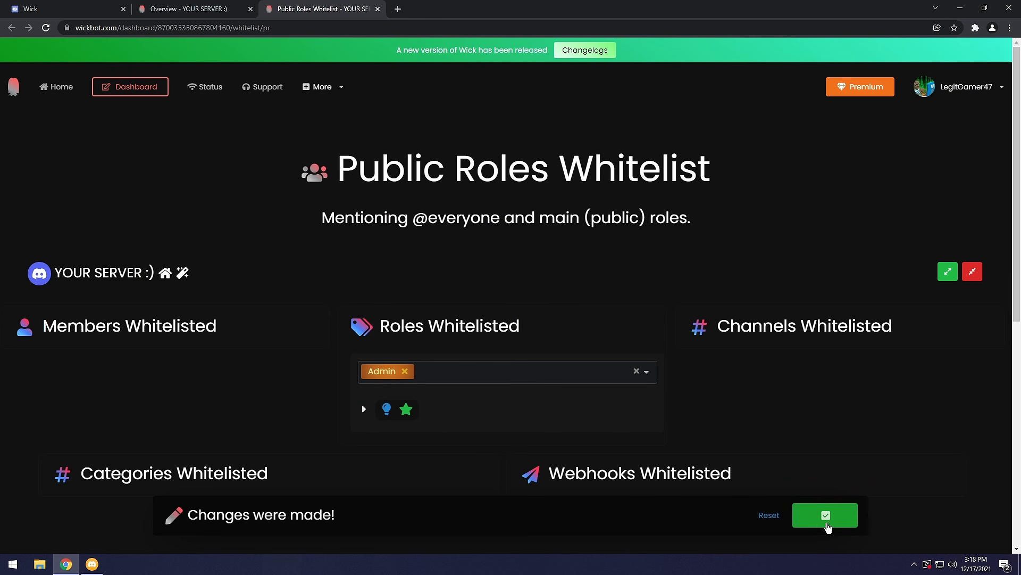
{"action": "key", "text": "ctrl+w"}
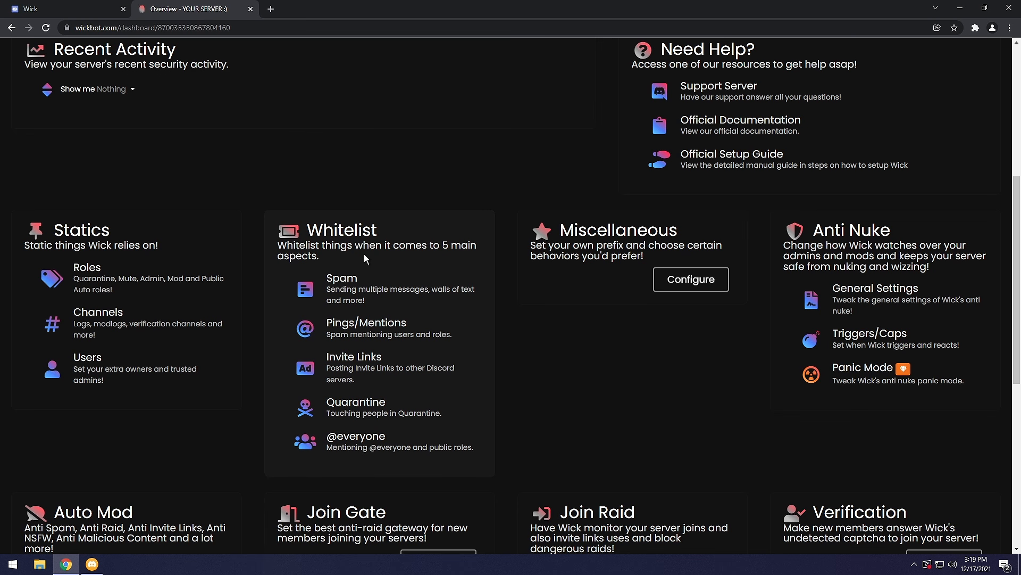
Step: Reopen the Quarantine whitelist in a separate browser tab, read the danger note under Members Whitelisted, and close the page
{"action": "left_click", "coordinate": [367, 407]}
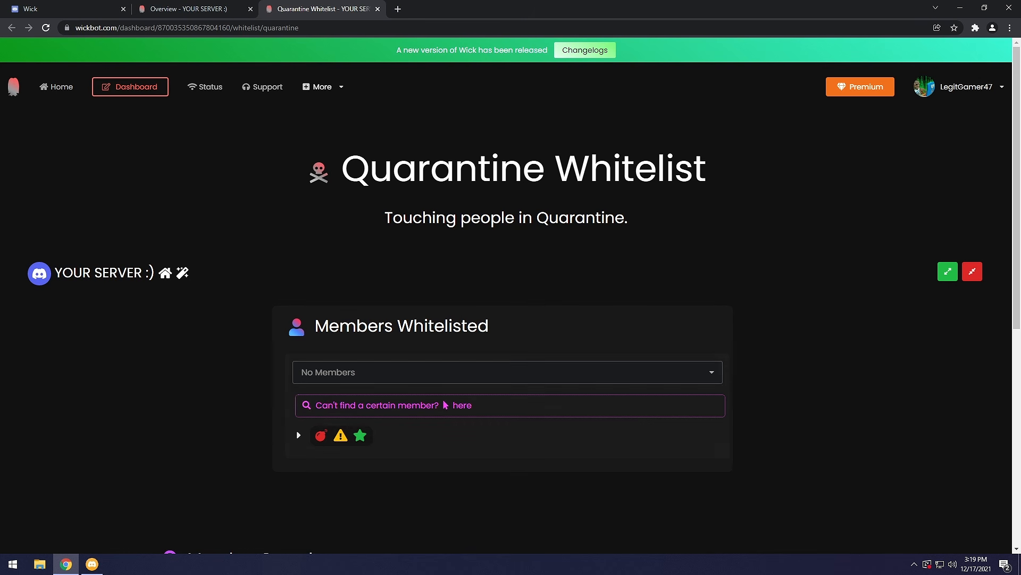
{"action": "left_click", "coordinate": [296, 435]}
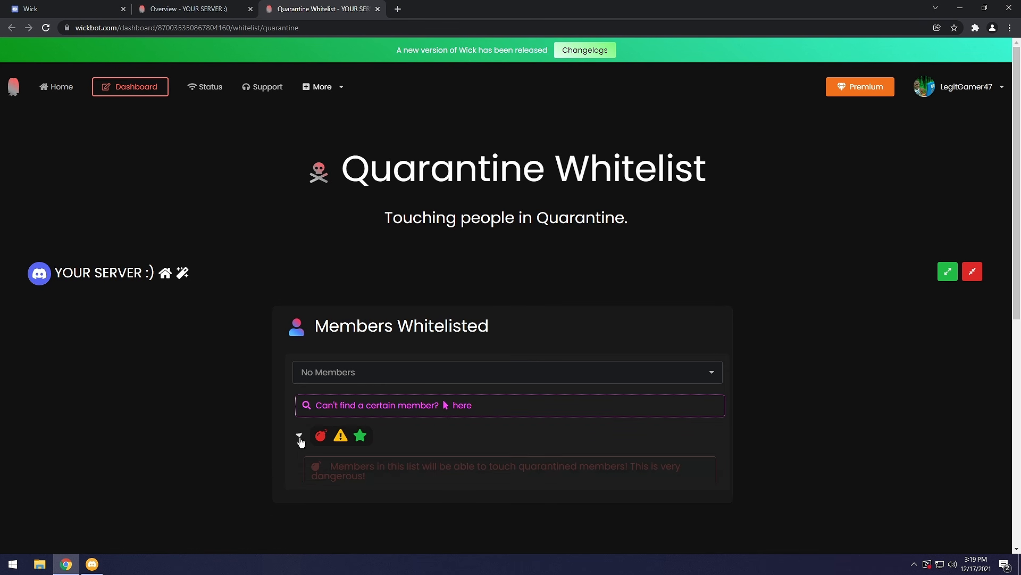
{"action": "scroll", "coordinate": [372, 426], "scroll_direction": "down", "scroll_amount": 1}
{"action": "left_click_drag", "start_coordinate": [325, 419], "coordinate": [426, 429]}
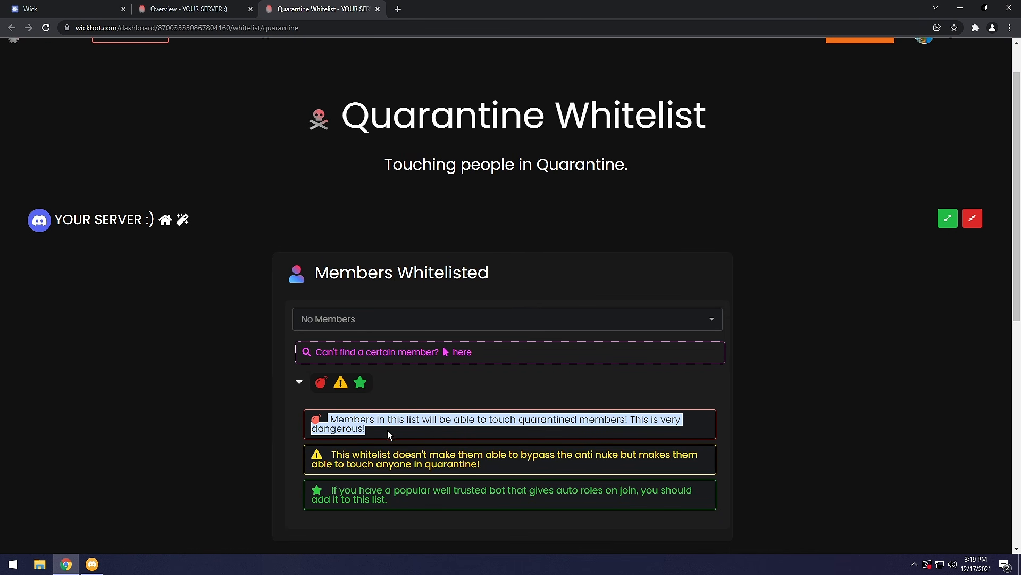
{"action": "left_click", "coordinate": [377, 8]}
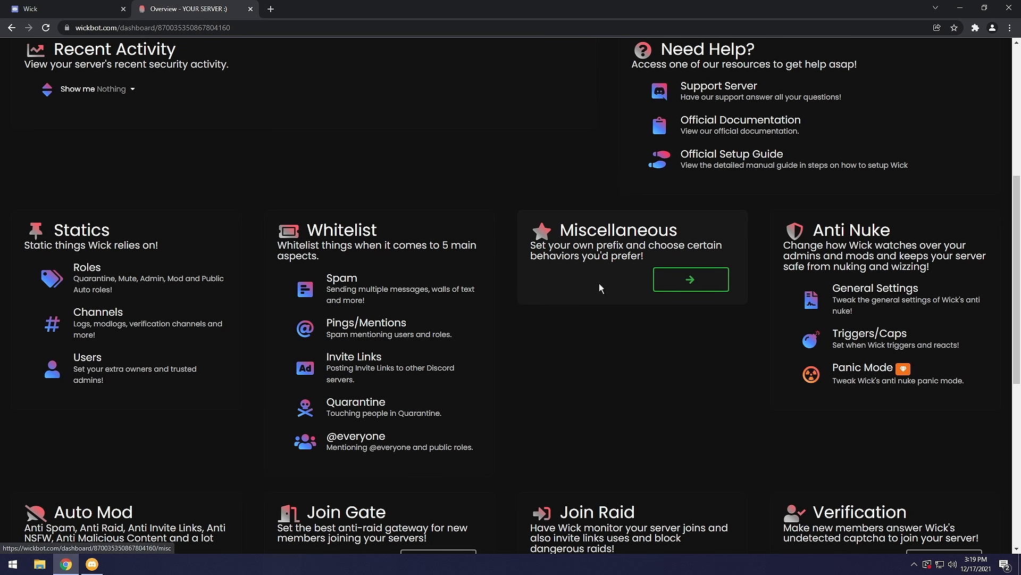
Step: Open the Miscellaneous settings in a separate browser tab and expand all their sections
{"action": "middle_click", "coordinate": [686, 287]}
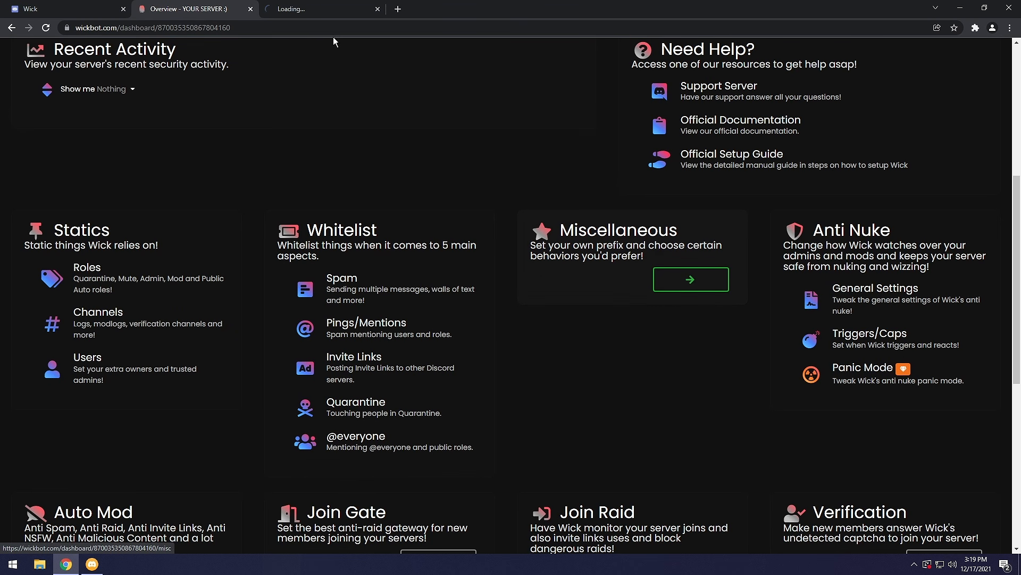
{"action": "left_click", "coordinate": [310, 4]}
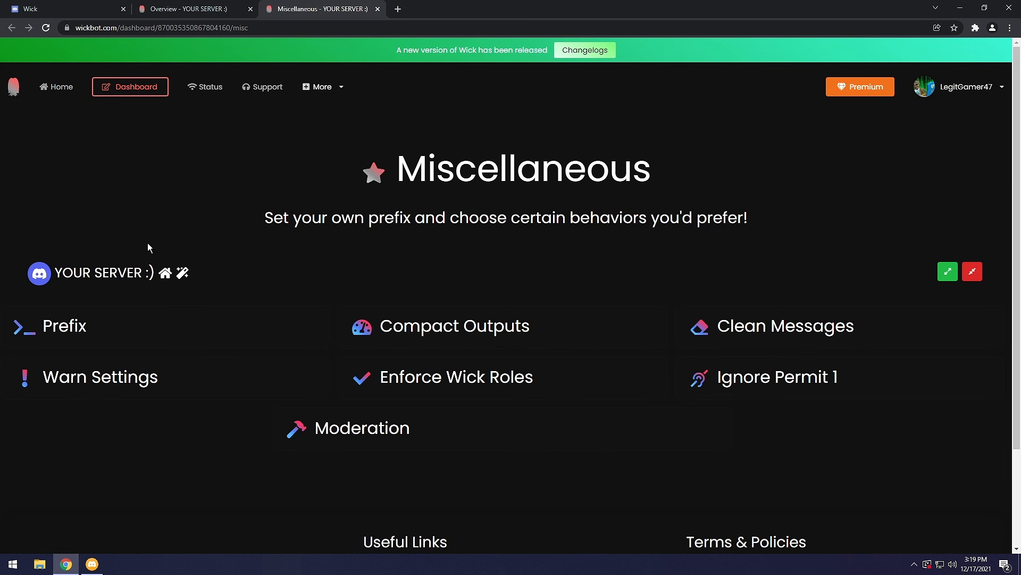
{"action": "left_click", "coordinate": [948, 272]}
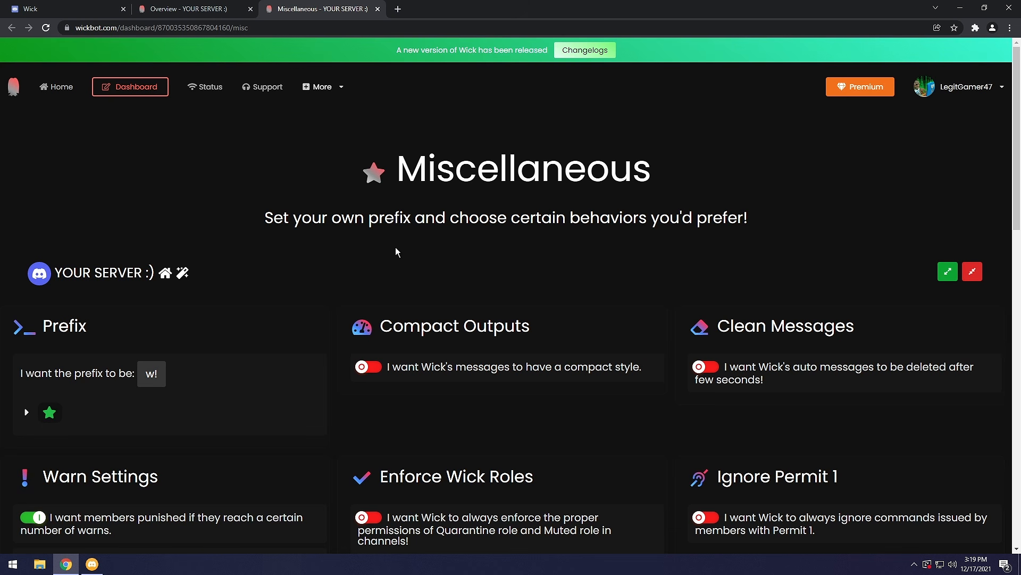
{"action": "scroll", "coordinate": [395, 247], "scroll_direction": "down", "scroll_amount": 1}
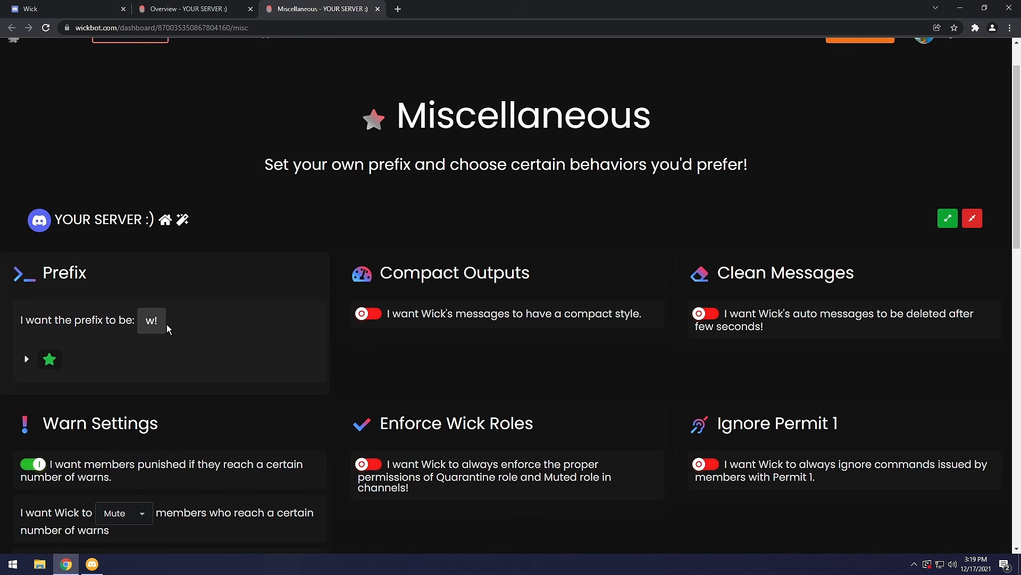
Step: Try the compact message style and the automatic deletion of Wick's auto messages, switching both options back off
{"action": "left_click", "coordinate": [367, 315]}
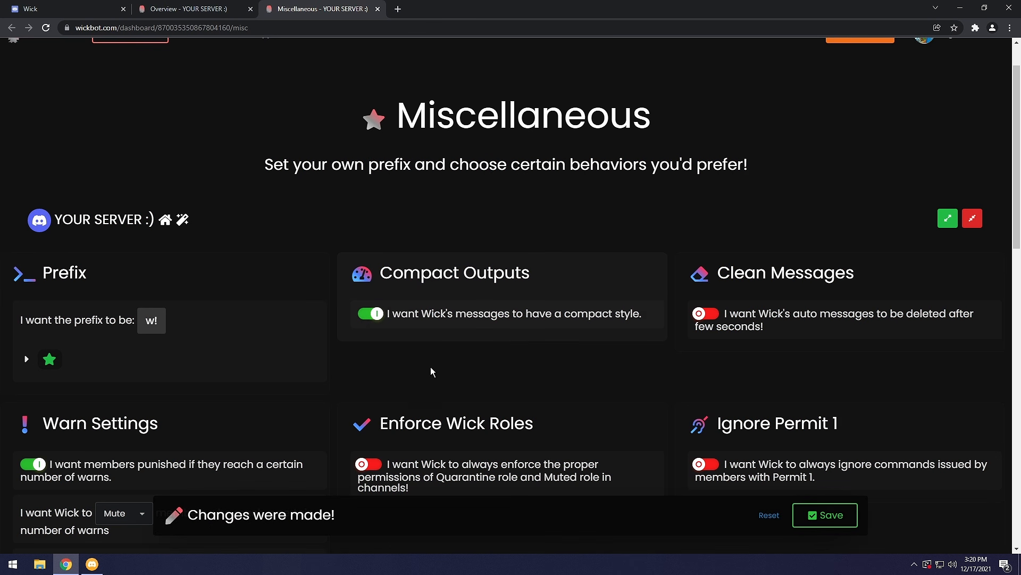
{"action": "left_click_drag", "start_coordinate": [637, 3], "coordinate": [468, 469]}
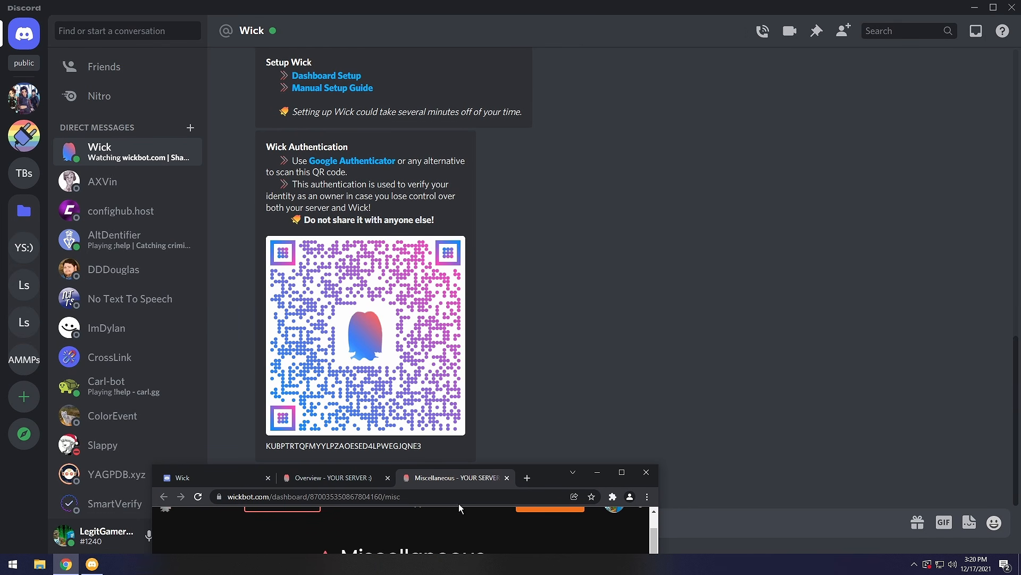
{"action": "left_click_drag", "start_coordinate": [561, 475], "coordinate": [597, 2]}
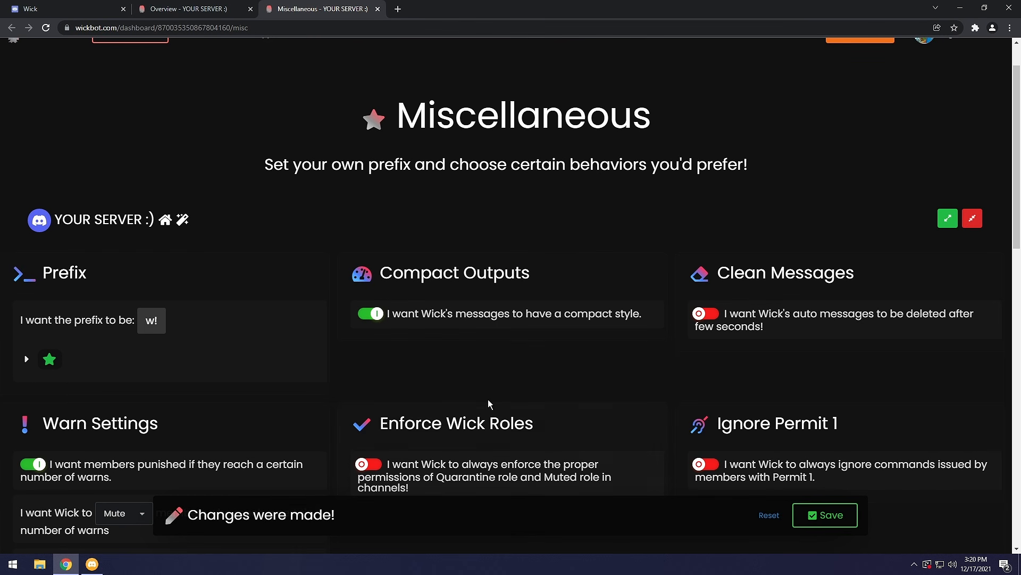
{"action": "left_click", "coordinate": [373, 316]}
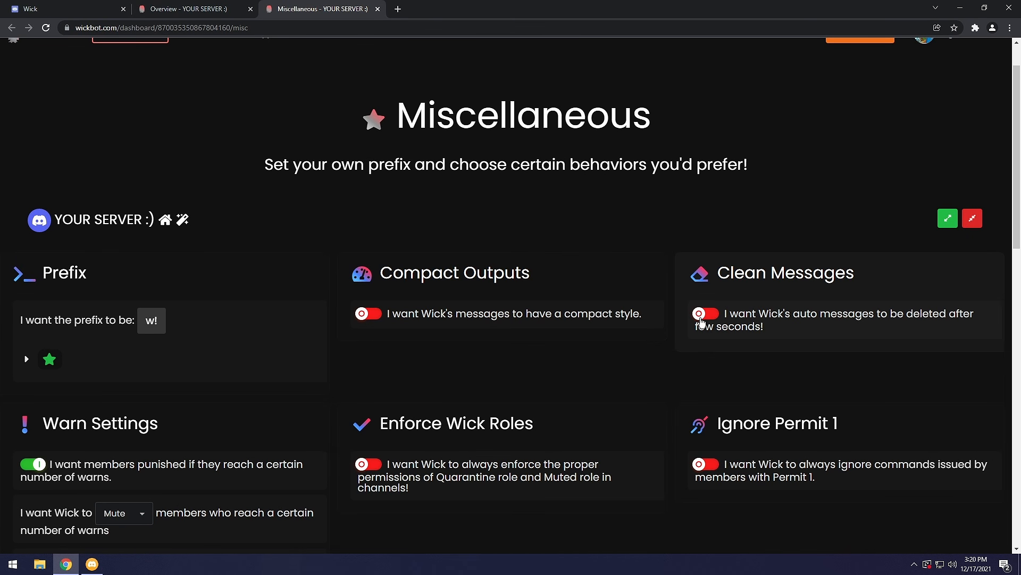
{"action": "left_click", "coordinate": [701, 319]}
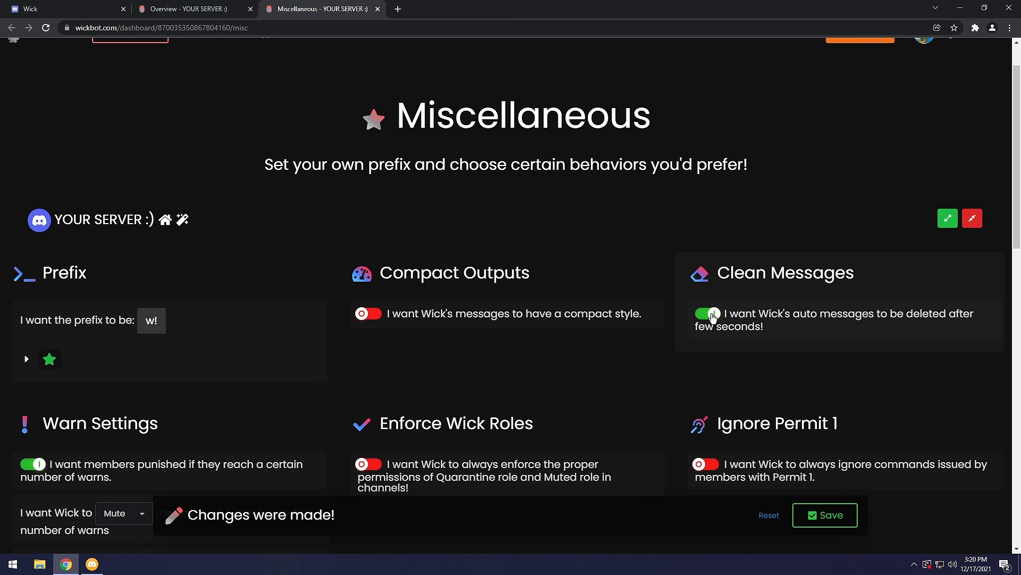
{"action": "left_click", "coordinate": [713, 317]}
Step: Enable Enforce Wick Roles for the Quarantine and Muted permissions, and enable Ignore Permit 1
{"action": "scroll", "coordinate": [713, 318], "scroll_direction": "down", "scroll_amount": 2}
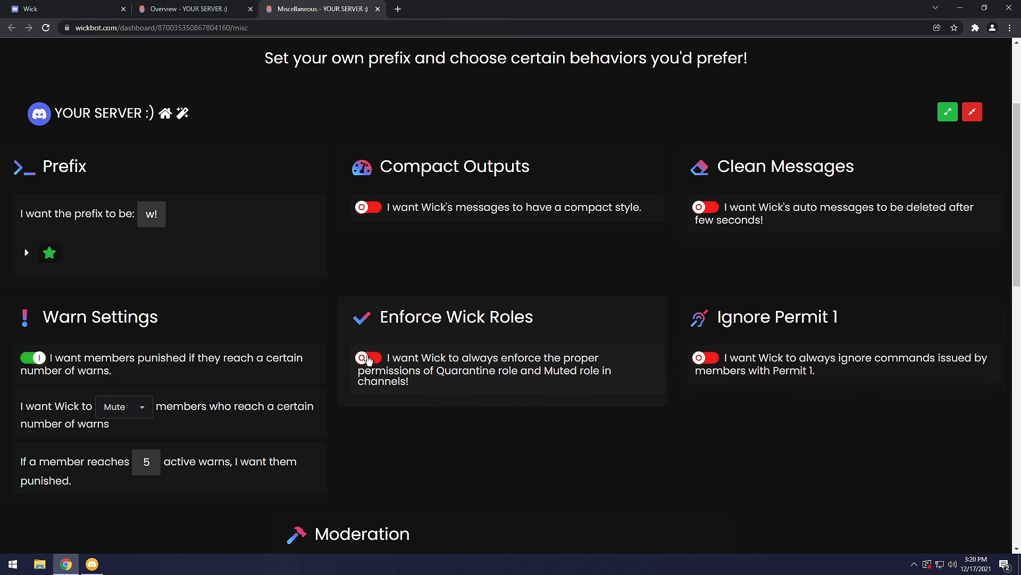
{"action": "left_click", "coordinate": [371, 359]}
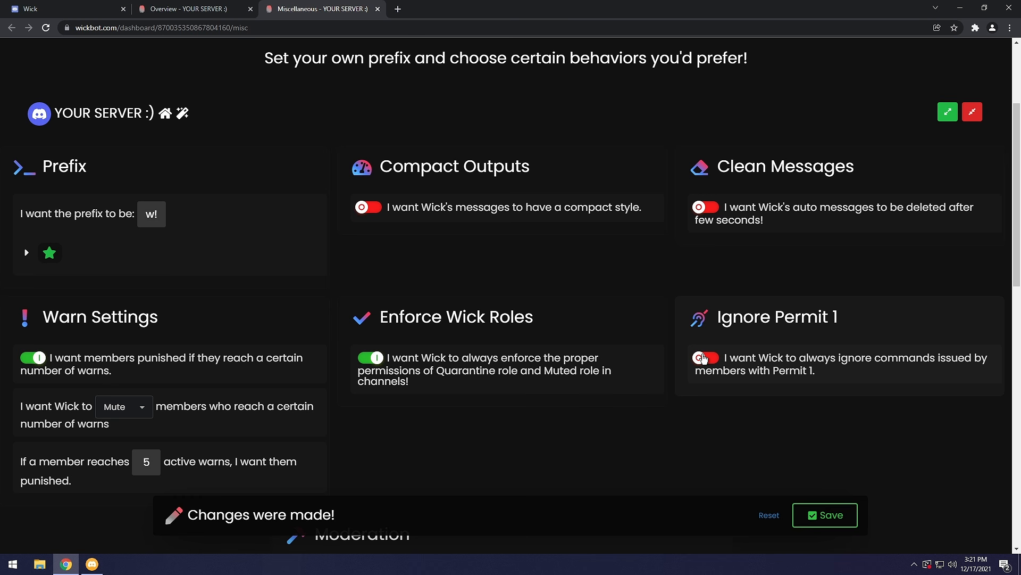
{"action": "left_click", "coordinate": [703, 358]}
Step: Turn off the Moderation option that makes Wick confirm each action
{"action": "scroll", "coordinate": [435, 234], "scroll_direction": "down", "scroll_amount": 4}
{"action": "scroll", "coordinate": [435, 234], "scroll_direction": "down", "scroll_amount": 2}
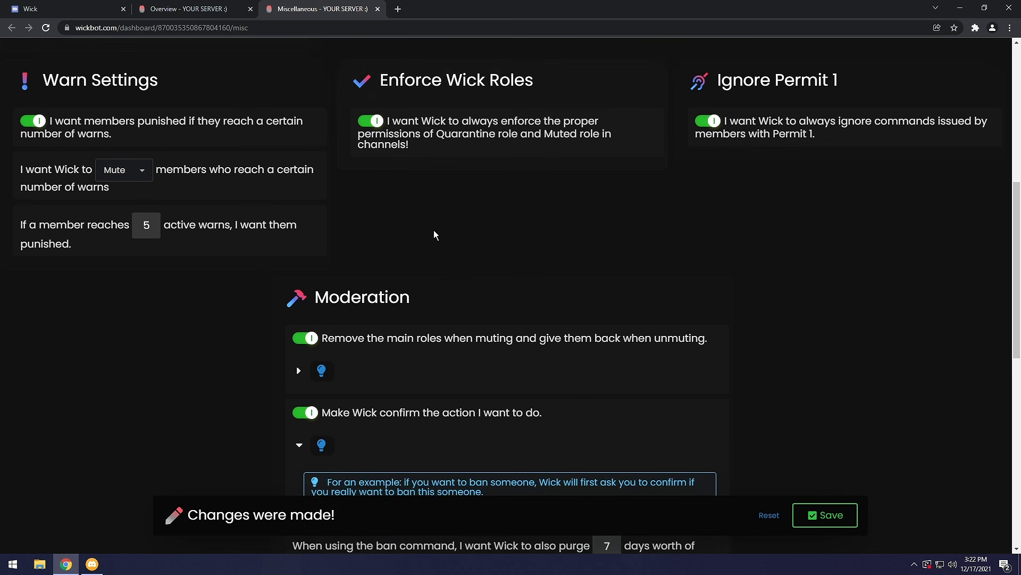
{"action": "scroll", "coordinate": [394, 240], "scroll_direction": "down", "scroll_amount": 2}
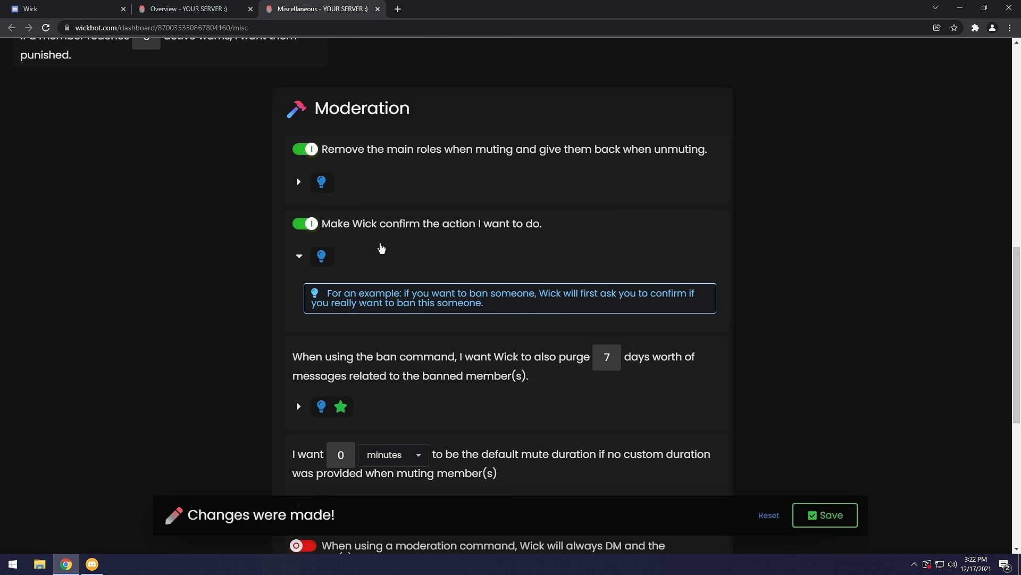
{"action": "left_click", "coordinate": [308, 229]}
Step: Review the ban purge and remaining Moderation options, and save the Miscellaneous changes, closing the page
{"action": "scroll", "coordinate": [508, 293], "scroll_direction": "down", "scroll_amount": 4}
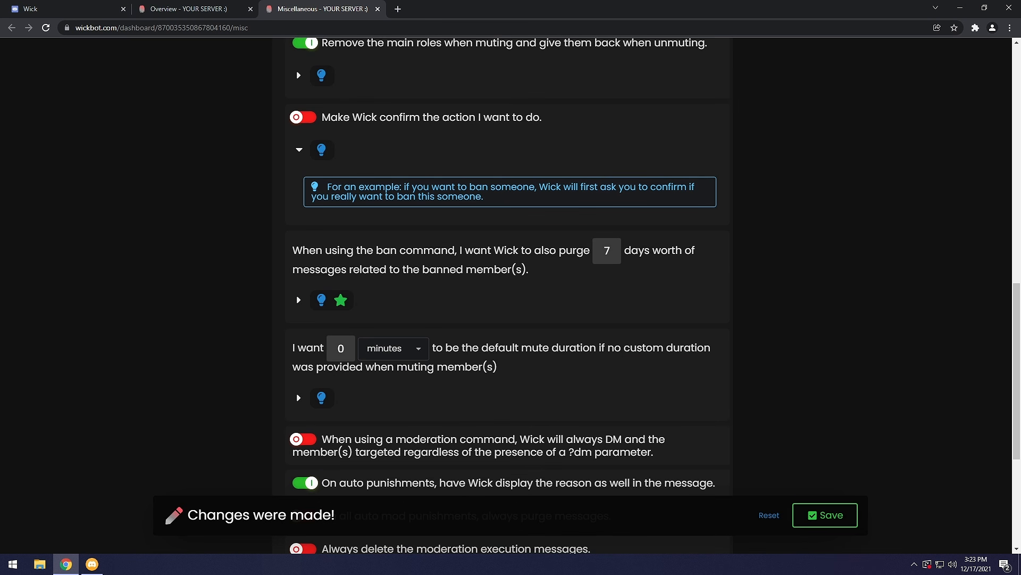
{"action": "left_click_drag", "start_coordinate": [302, 198], "coordinate": [577, 202]}
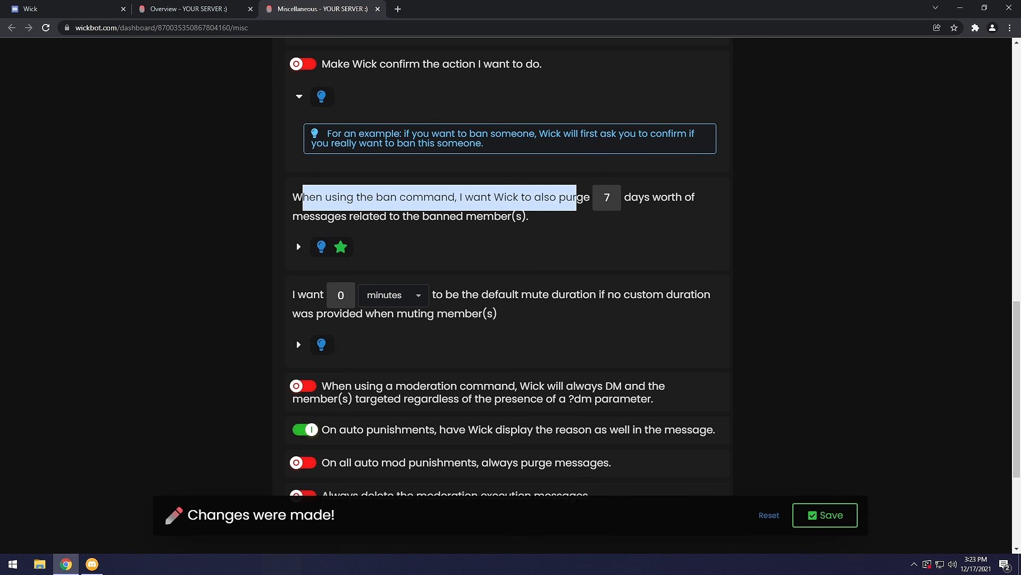
{"action": "left_click", "coordinate": [553, 211]}
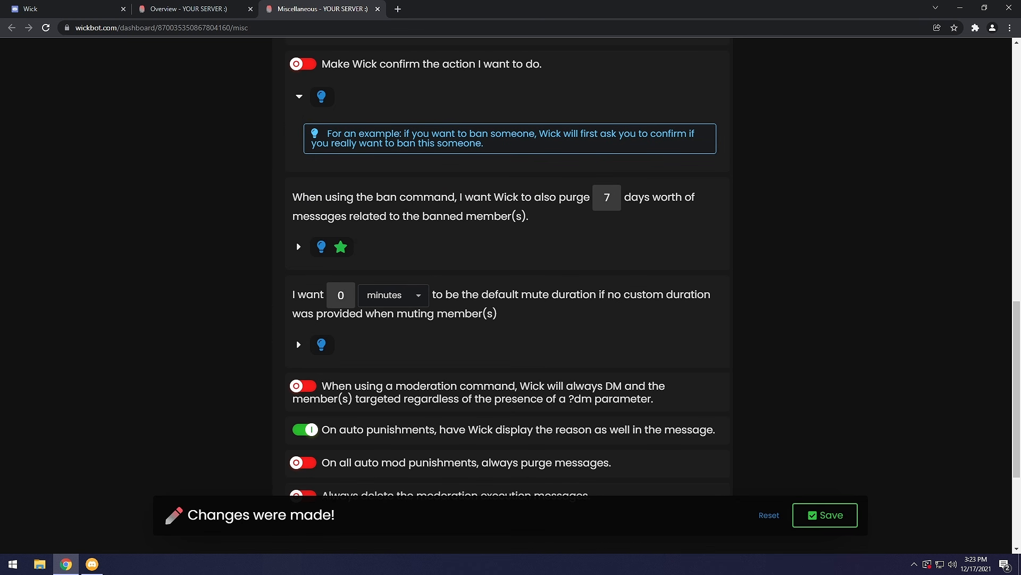
{"action": "scroll", "coordinate": [346, 319], "scroll_direction": "down", "scroll_amount": 1}
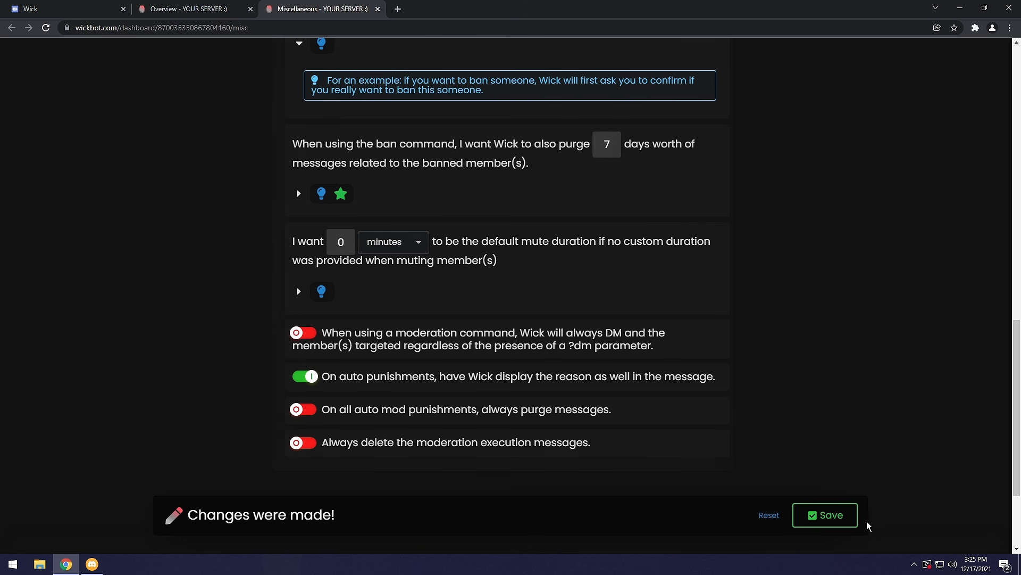
{"action": "left_click", "coordinate": [832, 518]}
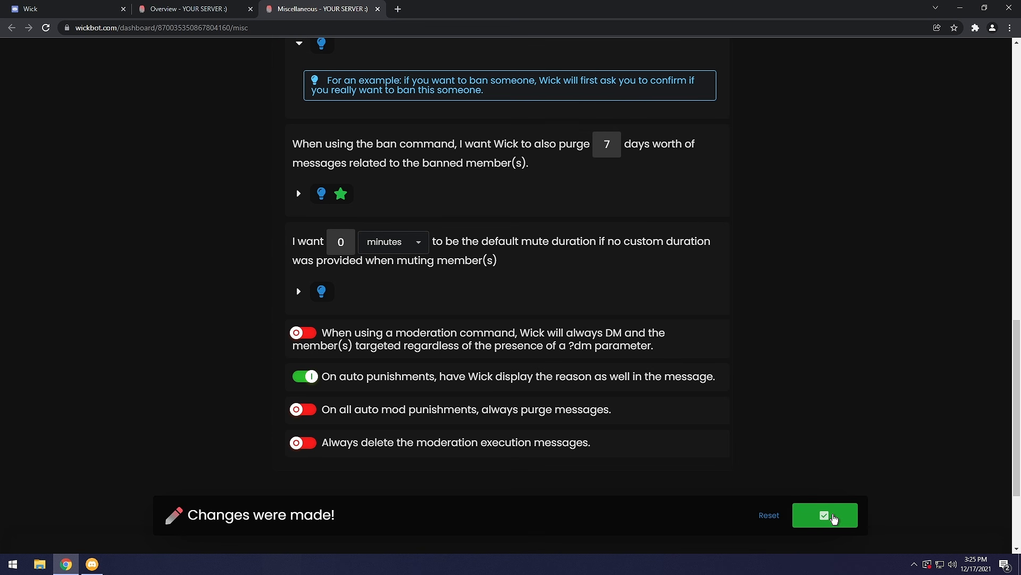
{"action": "scroll", "coordinate": [832, 518], "scroll_direction": "down", "scroll_amount": 2}
{"action": "scroll", "coordinate": [832, 518], "scroll_direction": "up", "scroll_amount": 3}
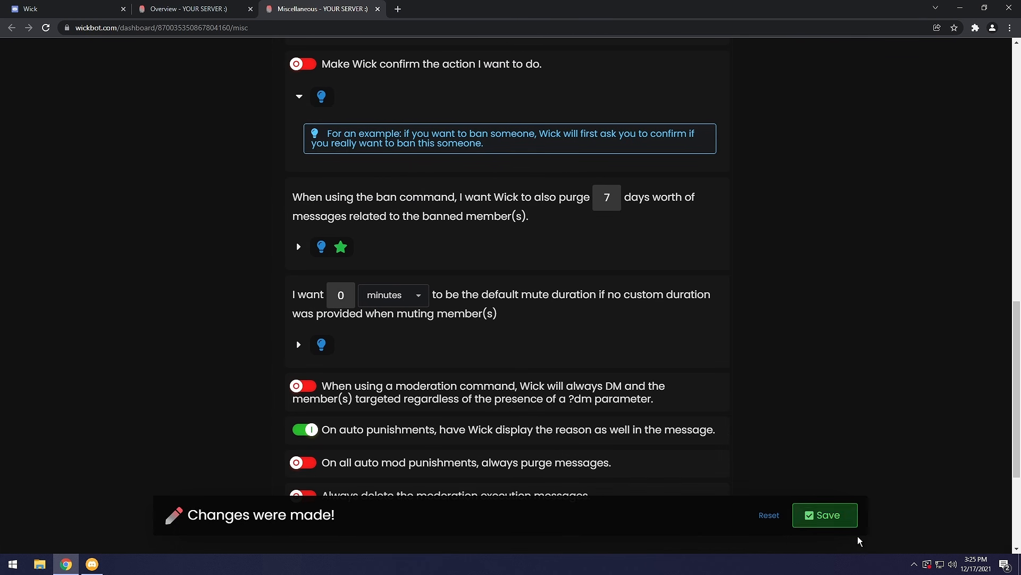
{"action": "left_click", "coordinate": [377, 9]}
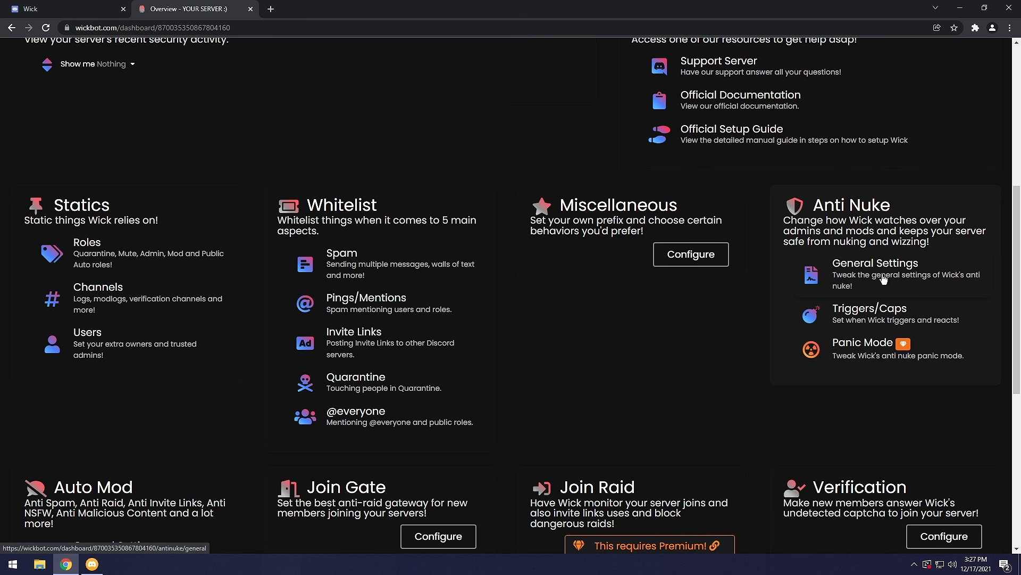
Step: Open the Anti Nuke General Settings in a separate browser tab and examine the Status, Prune Detection, Vanity Protection and Quarantine options
{"action": "middle_click", "coordinate": [886, 279]}
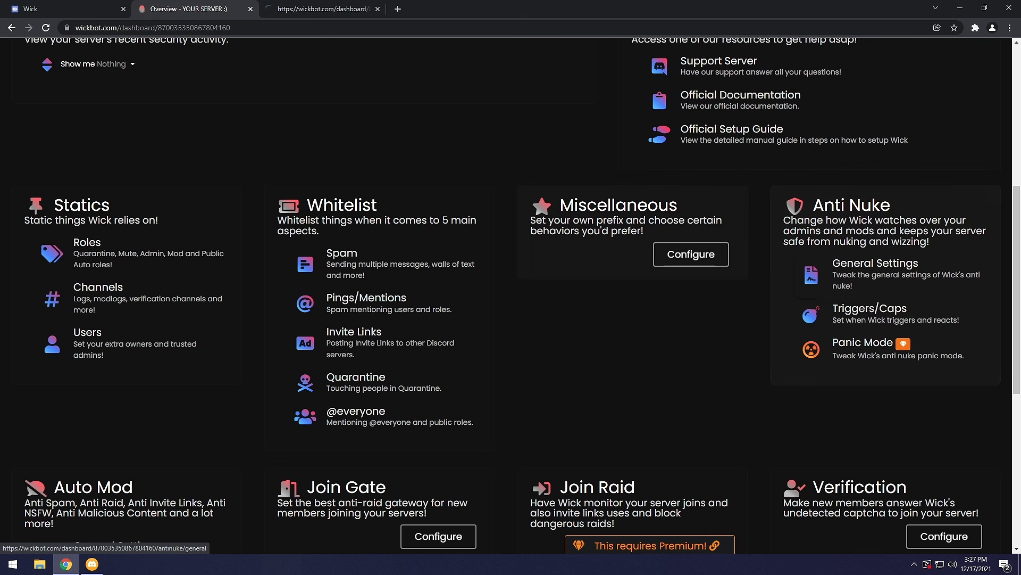
{"action": "left_click", "coordinate": [327, 11]}
{"action": "scroll", "coordinate": [352, 199], "scroll_direction": "down", "scroll_amount": 1}
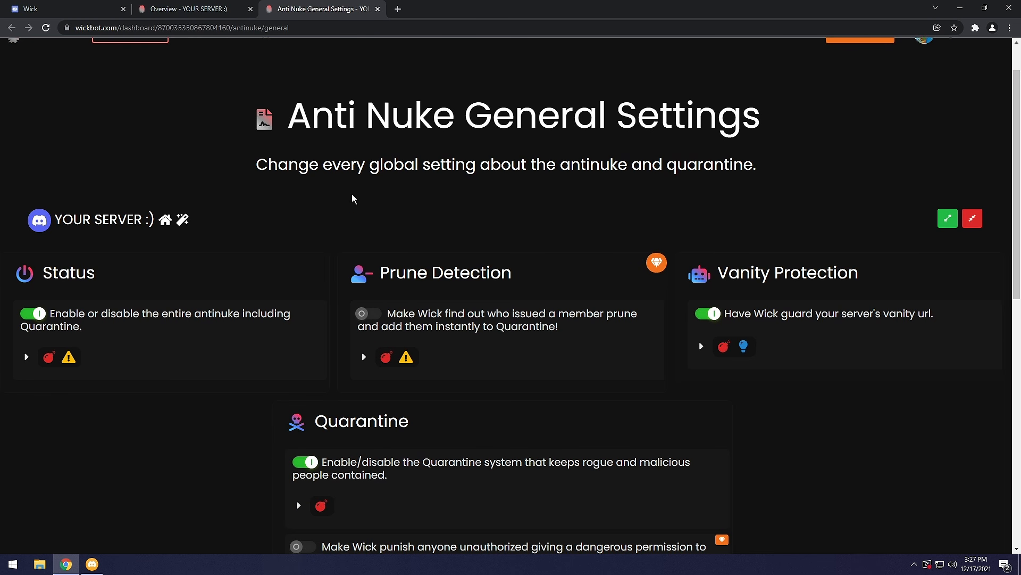
{"action": "scroll", "coordinate": [352, 199], "scroll_direction": "down", "scroll_amount": 2}
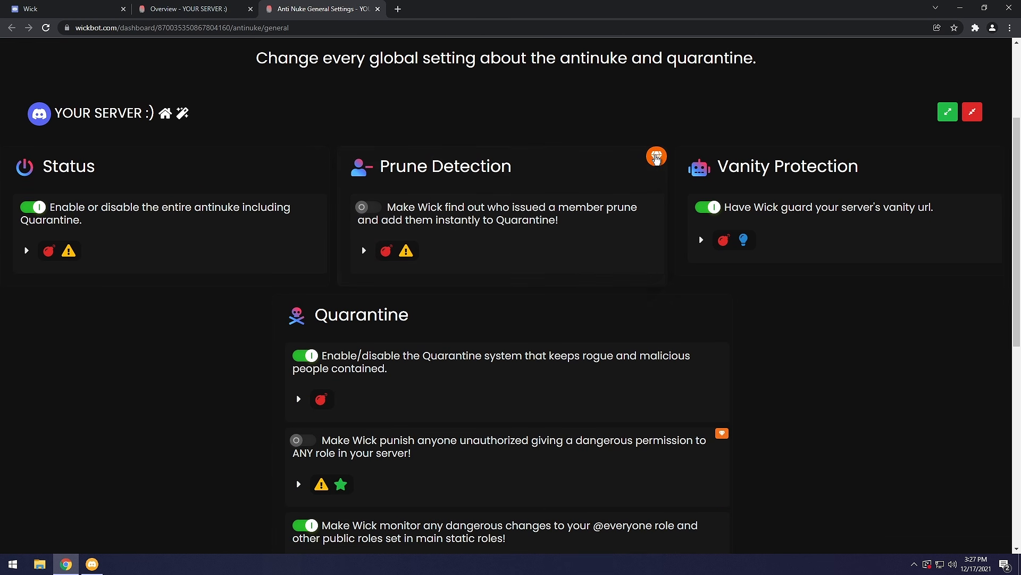
{"action": "scroll", "coordinate": [495, 190], "scroll_direction": "down", "scroll_amount": 1}
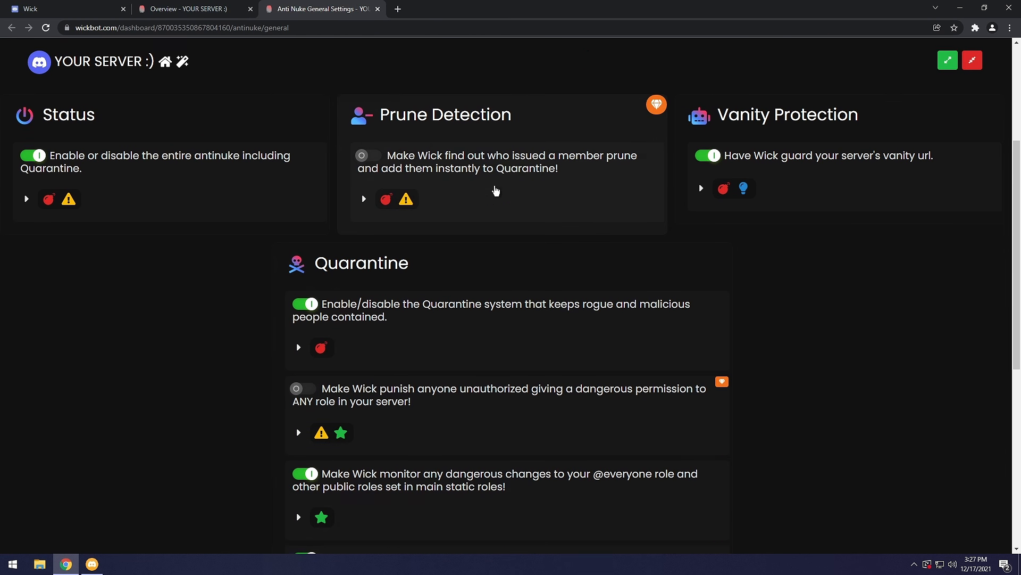
{"action": "scroll", "coordinate": [495, 190], "scroll_direction": "down", "scroll_amount": 1}
{"action": "scroll", "coordinate": [451, 318], "scroll_direction": "up", "scroll_amount": 2}
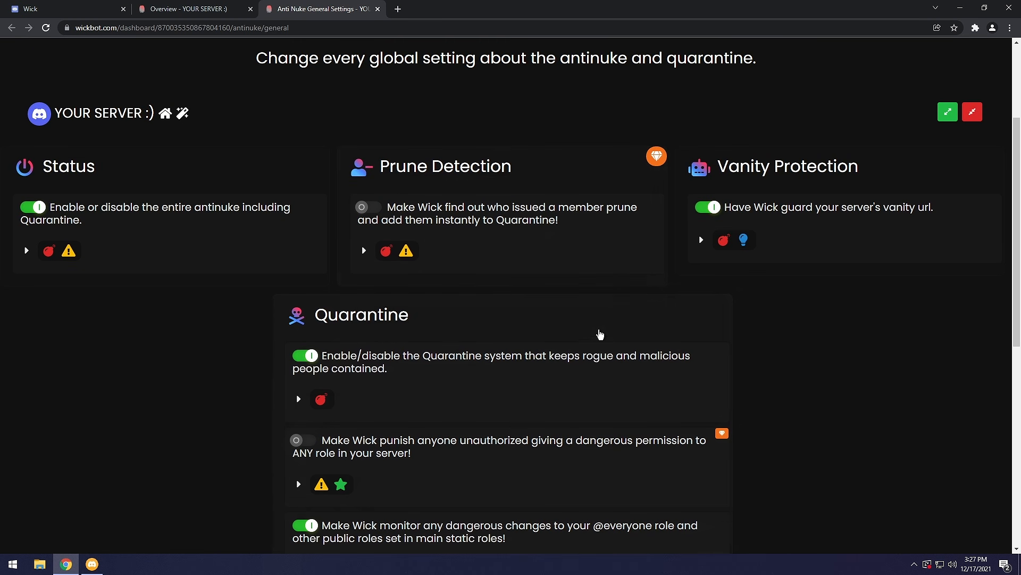
{"action": "scroll", "coordinate": [591, 333], "scroll_direction": "down", "scroll_amount": 3}
{"action": "scroll", "coordinate": [505, 314], "scroll_direction": "down", "scroll_amount": 5}
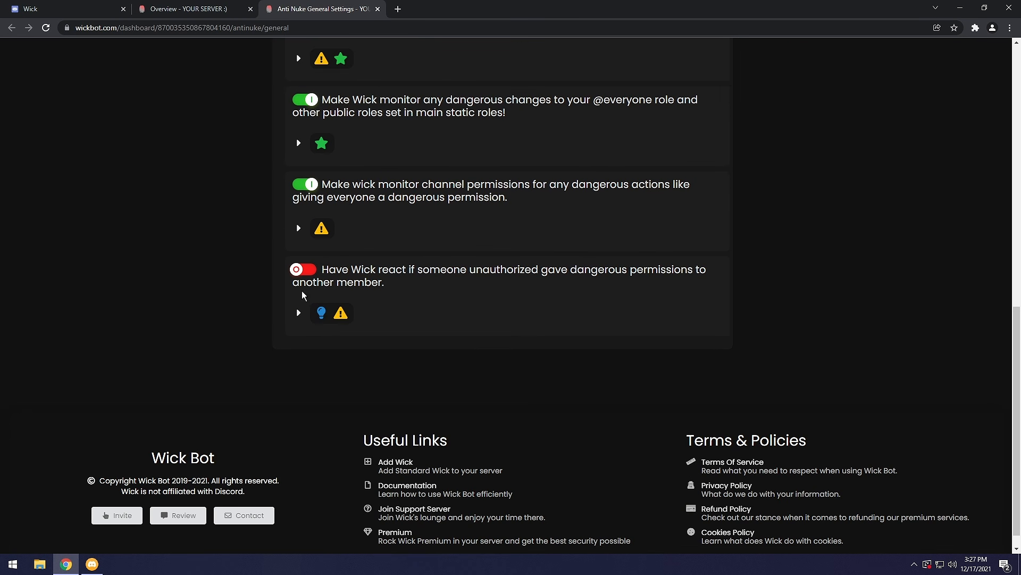
Step: Enable Wick's reaction to someone unauthorized giving another member dangerous permissions, and save the Anti Nuke settings, returning to the dashboard overview
{"action": "left_click", "coordinate": [305, 269]}
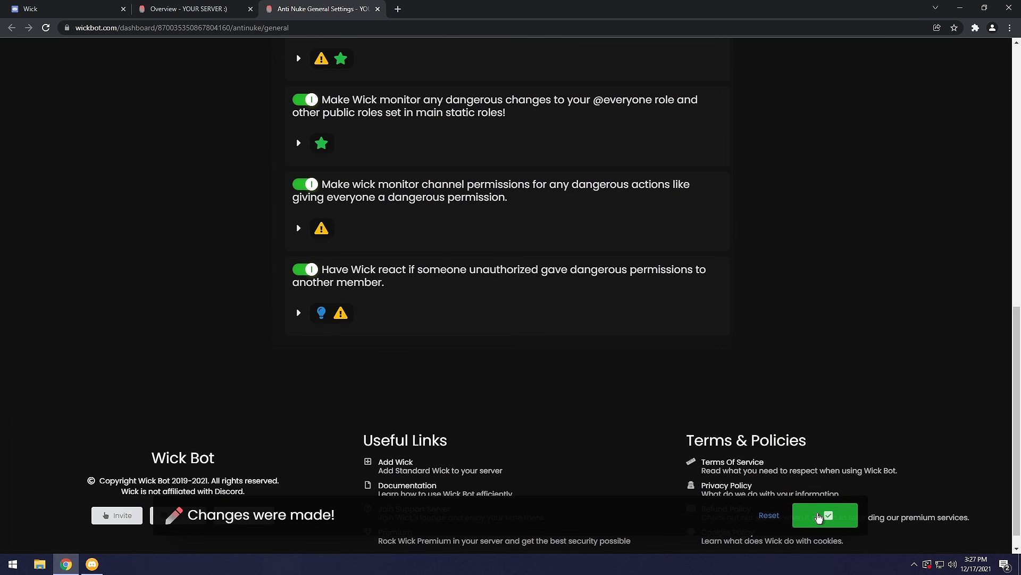
{"action": "left_click", "coordinate": [820, 516]}
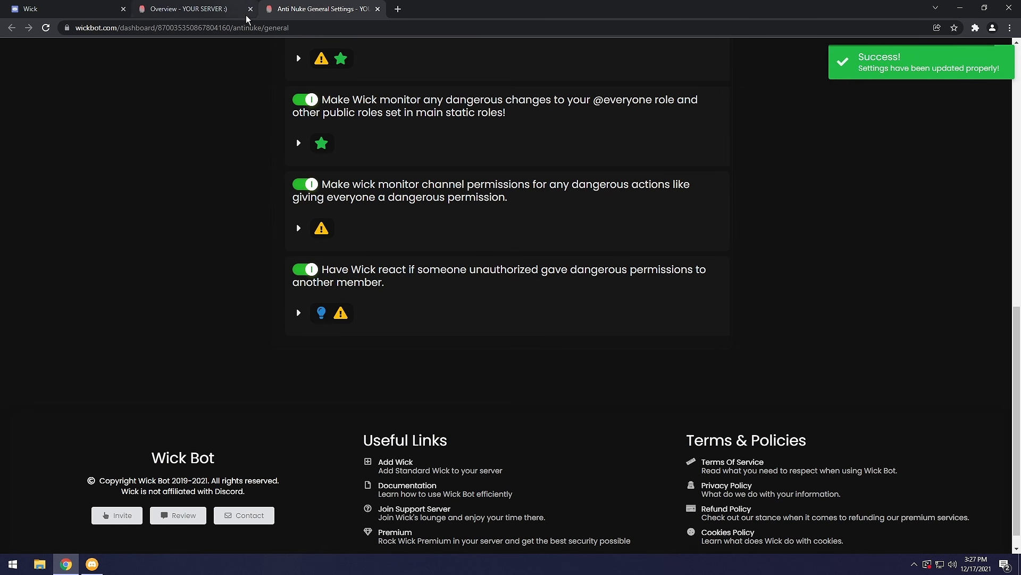
{"action": "scroll", "coordinate": [367, 269], "scroll_direction": "up", "scroll_amount": 4}
{"action": "scroll", "coordinate": [583, 216], "scroll_direction": "up", "scroll_amount": 5}
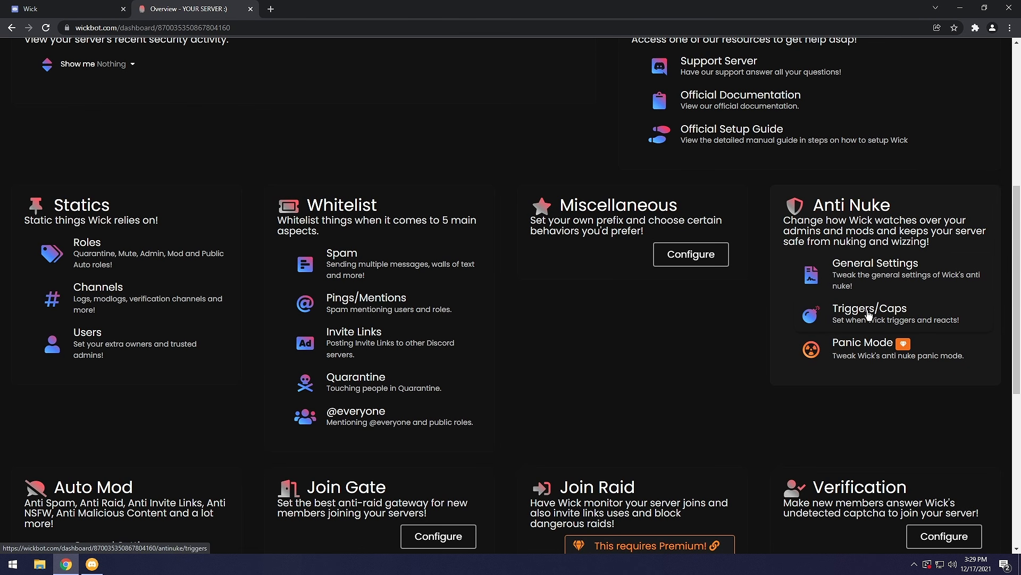
Step: Open the Anti Nuke Triggers/Caps in a separate browser tab, expand all sections to examine the kick, role and channel limits, and close the page
{"action": "middle_click", "coordinate": [868, 315]}
{"action": "left_click", "coordinate": [310, 7]}
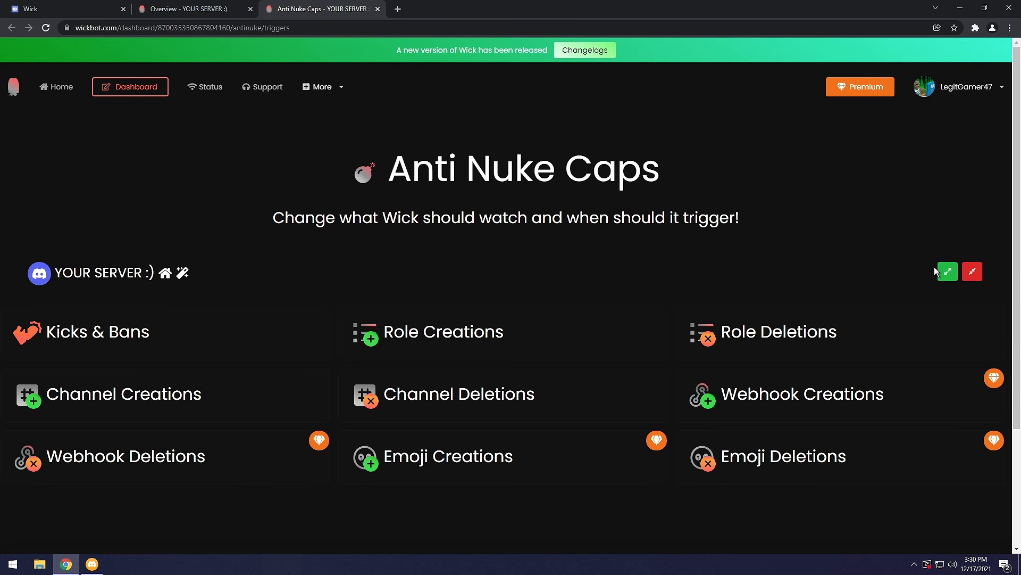
{"action": "left_click", "coordinate": [947, 271]}
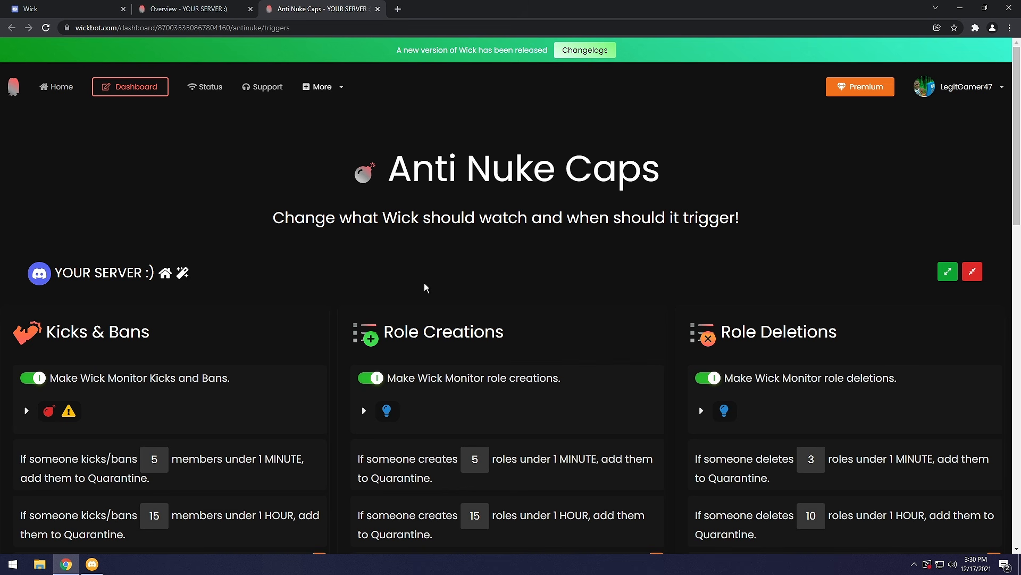
{"action": "scroll", "coordinate": [543, 287], "scroll_direction": "down", "scroll_amount": 2}
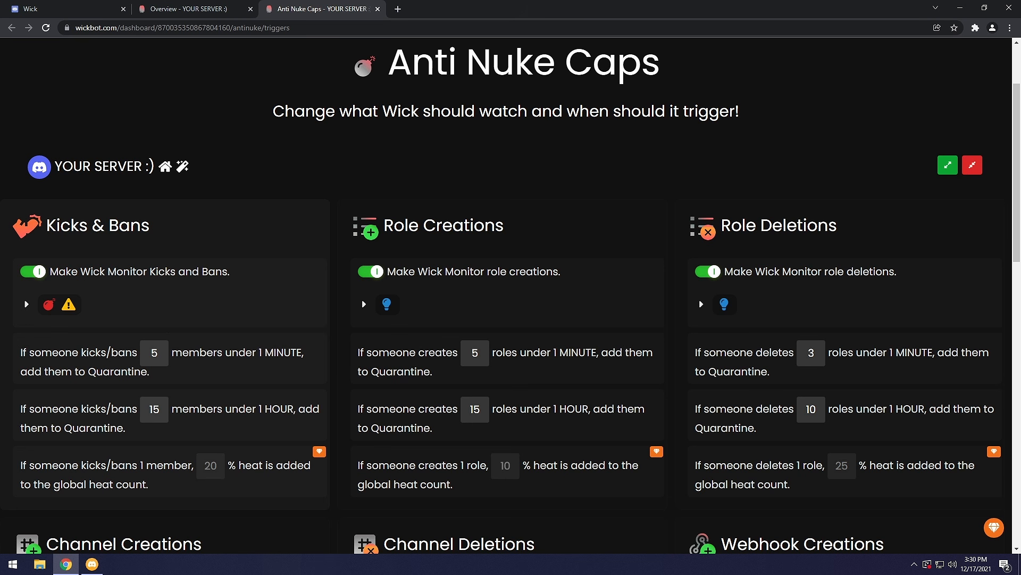
{"action": "left_click", "coordinate": [479, 352]}
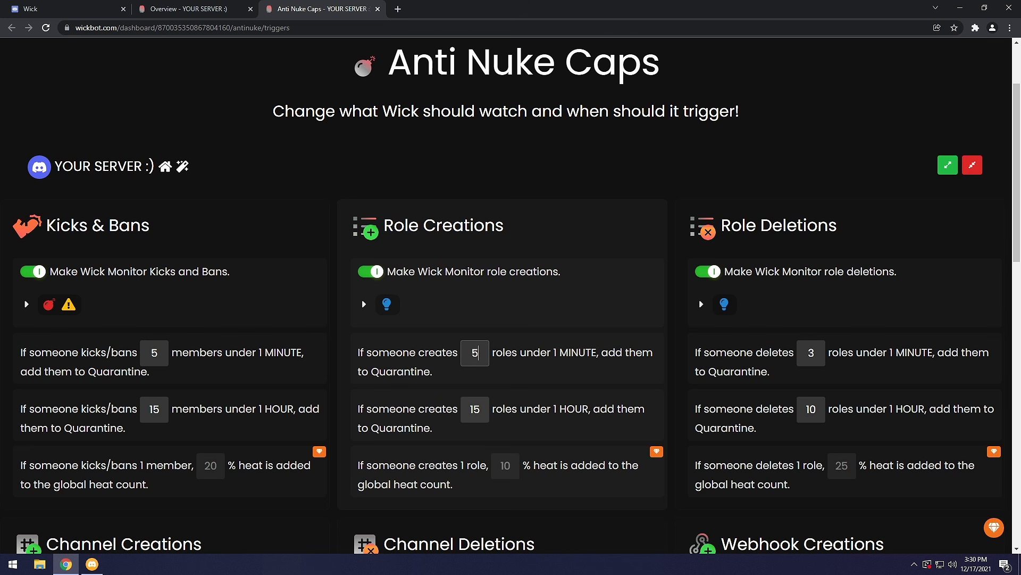
{"action": "scroll", "coordinate": [468, 353], "scroll_direction": "down", "scroll_amount": 3}
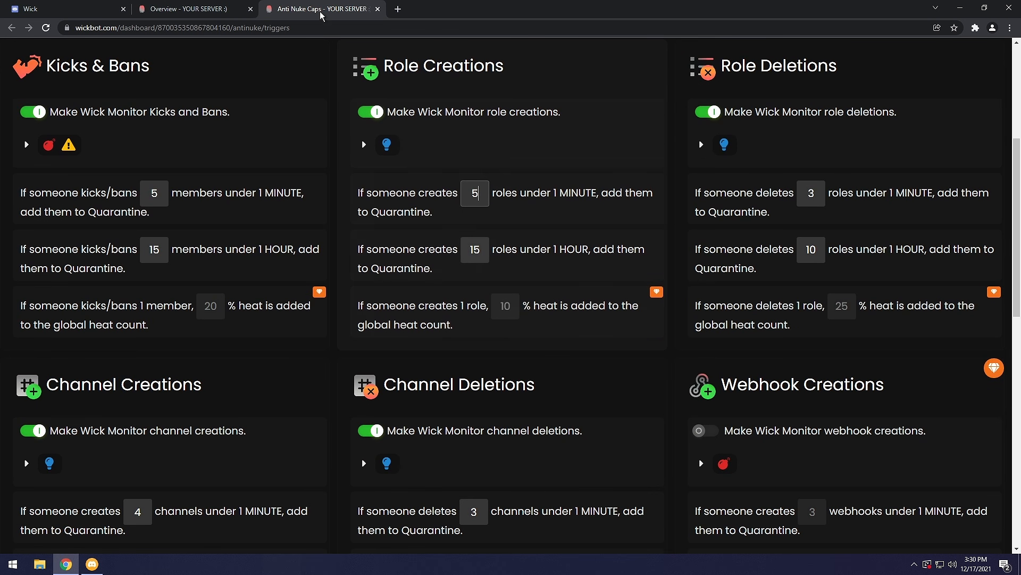
{"action": "left_click", "coordinate": [378, 10]}
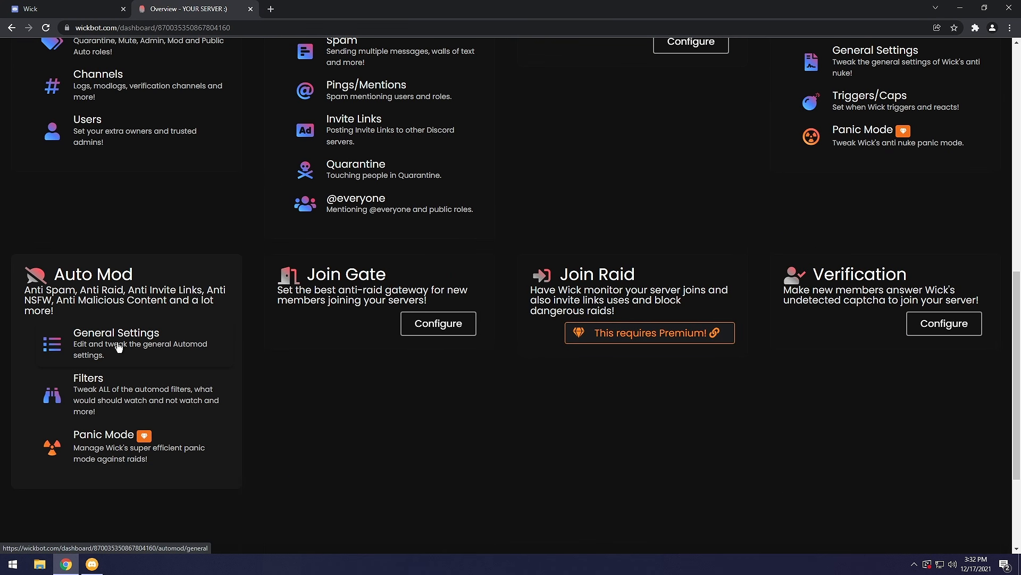
Step: Open the Auto Mod General Settings in a separate browser tab and examine the status, webhook and Custom Heat options, including the heat reset hint
{"action": "middle_click", "coordinate": [119, 347]}
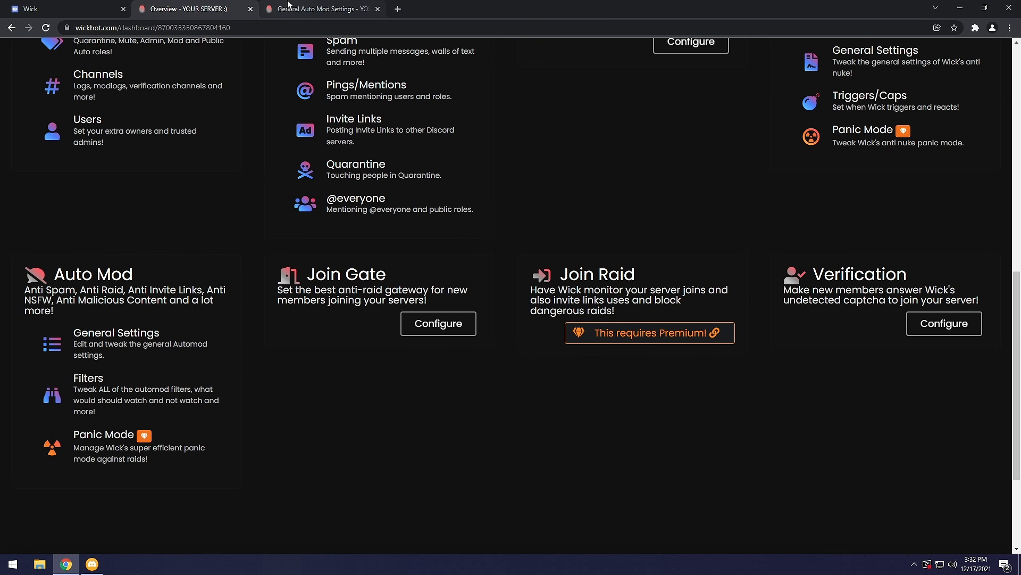
{"action": "left_click", "coordinate": [288, 7]}
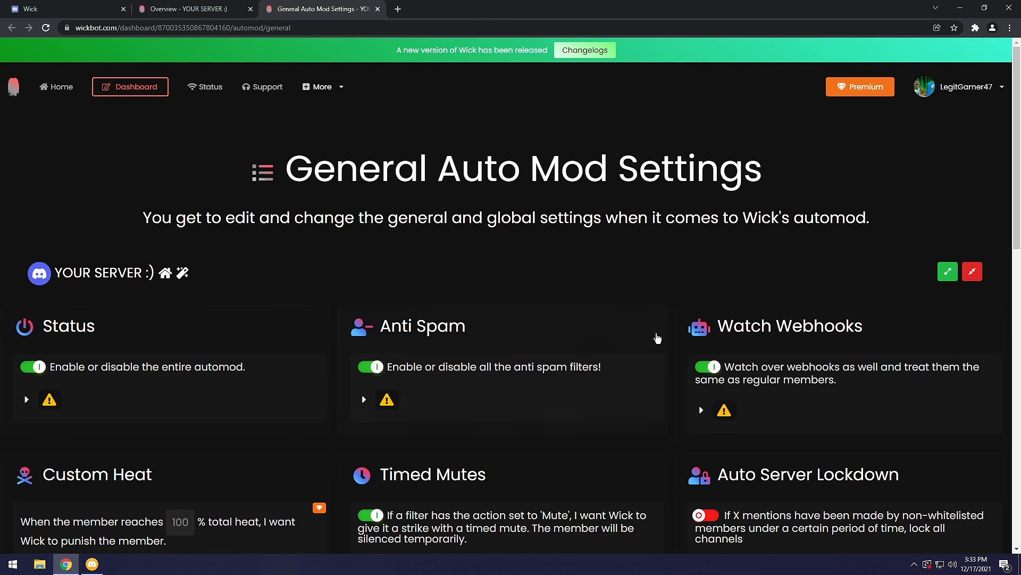
{"action": "scroll", "coordinate": [528, 353], "scroll_direction": "down", "scroll_amount": 3}
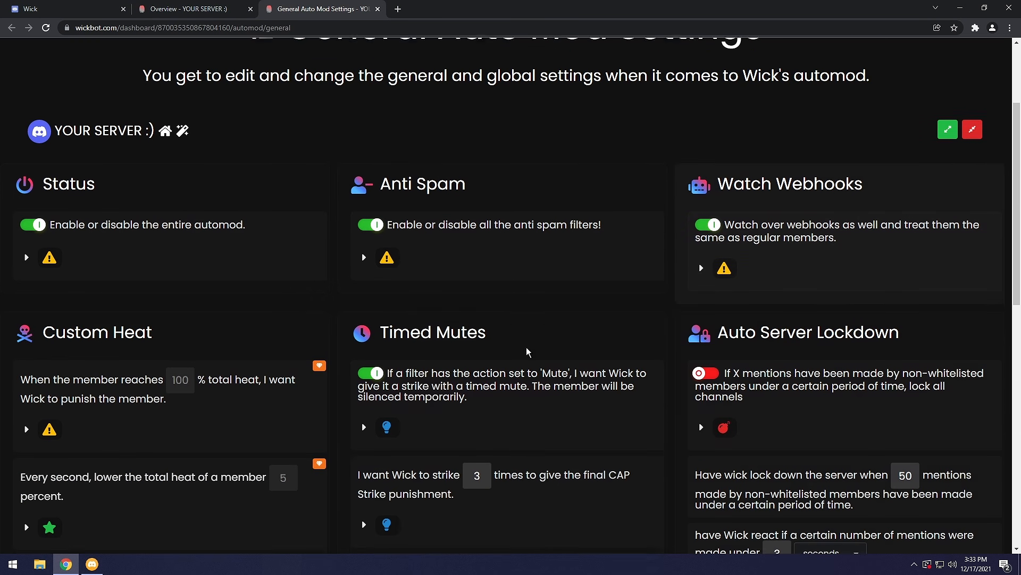
{"action": "scroll", "coordinate": [500, 264], "scroll_direction": "down", "scroll_amount": 4}
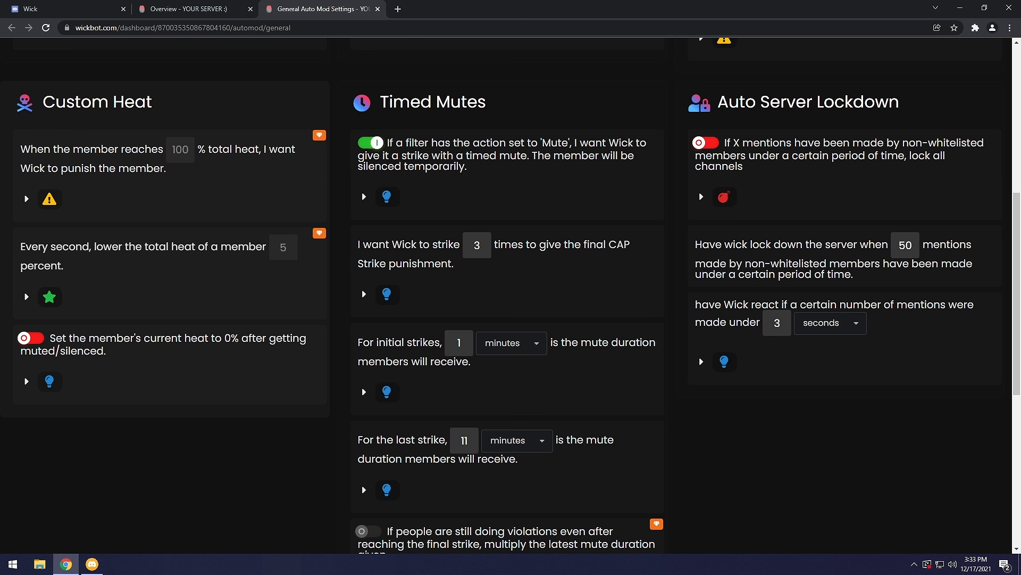
{"action": "left_click", "coordinate": [28, 381]}
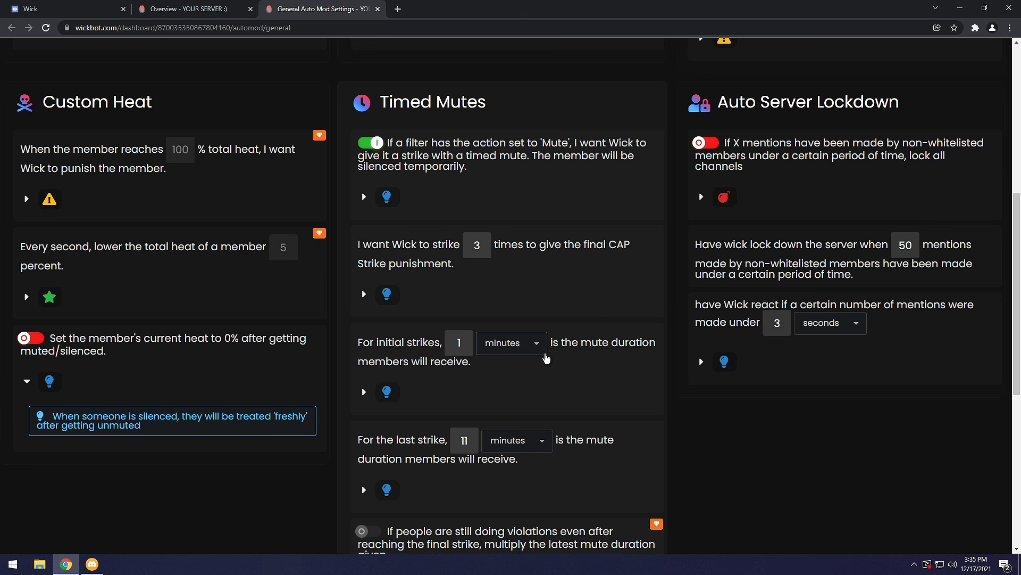
Step: Set the Timed Mutes duration for initial strikes to 5 minutes
{"action": "left_click", "coordinate": [459, 343]}
{"action": "key", "text": "BackSpace"}
{"action": "type", "text": "5"}
{"action": "left_click", "coordinate": [543, 394]}
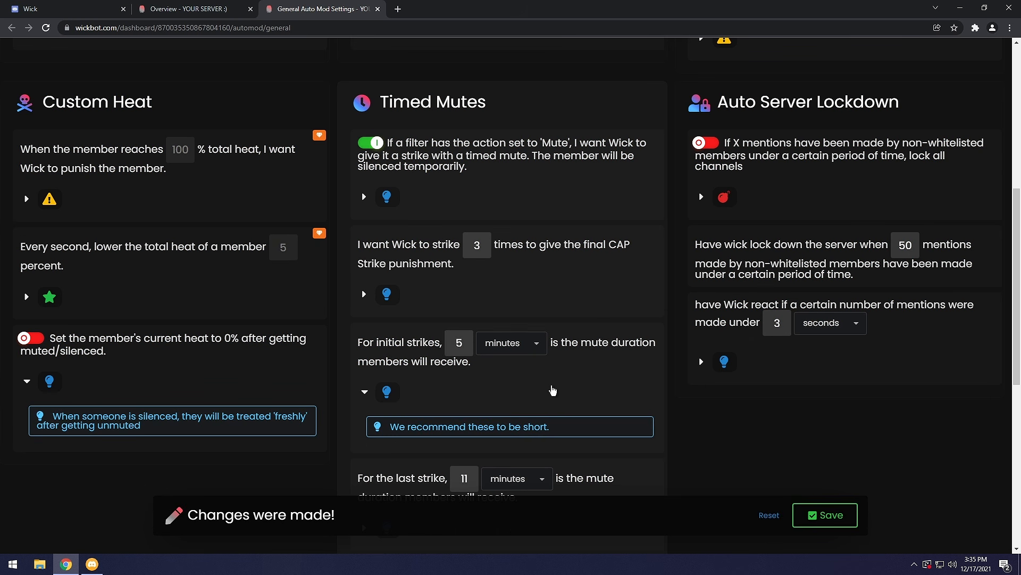
{"action": "left_click", "coordinate": [552, 388]}
{"action": "scroll", "coordinate": [552, 390], "scroll_direction": "down", "scroll_amount": 1}
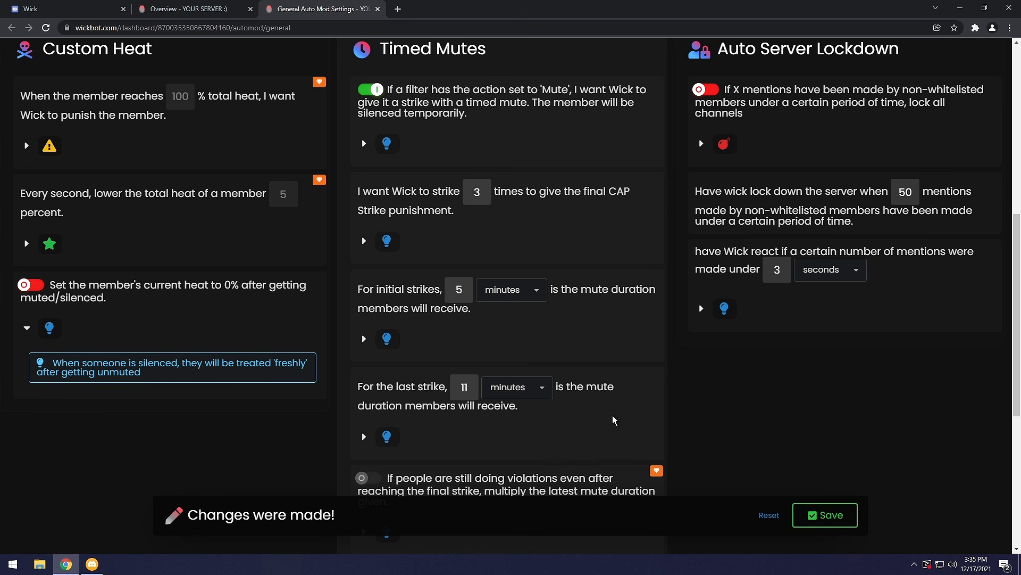
Step: Check the Timed Mutes strike count and last-strike hint, and set the mute duration for the last strike to 15 minutes
{"action": "double_click", "coordinate": [477, 192]}
{"action": "left_click", "coordinate": [588, 414]}
{"action": "left_click", "coordinate": [386, 438]}
{"action": "scroll", "coordinate": [386, 437], "scroll_direction": "down", "scroll_amount": 1}
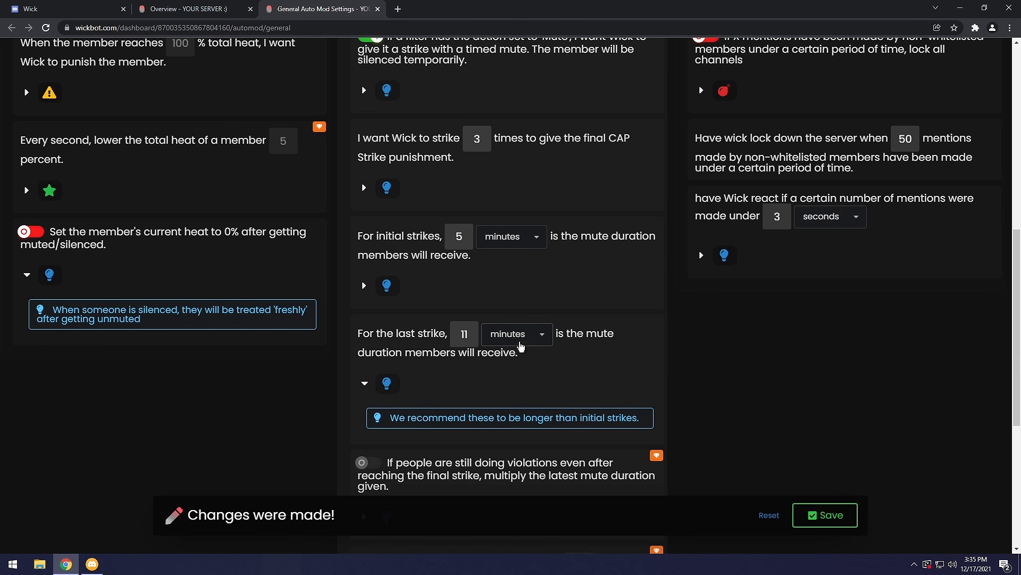
{"action": "left_click", "coordinate": [469, 334]}
{"action": "key", "text": "BackSpace"}
{"action": "type", "text": "5"}
{"action": "scroll", "coordinate": [440, 383], "scroll_direction": "down", "scroll_amount": 3}
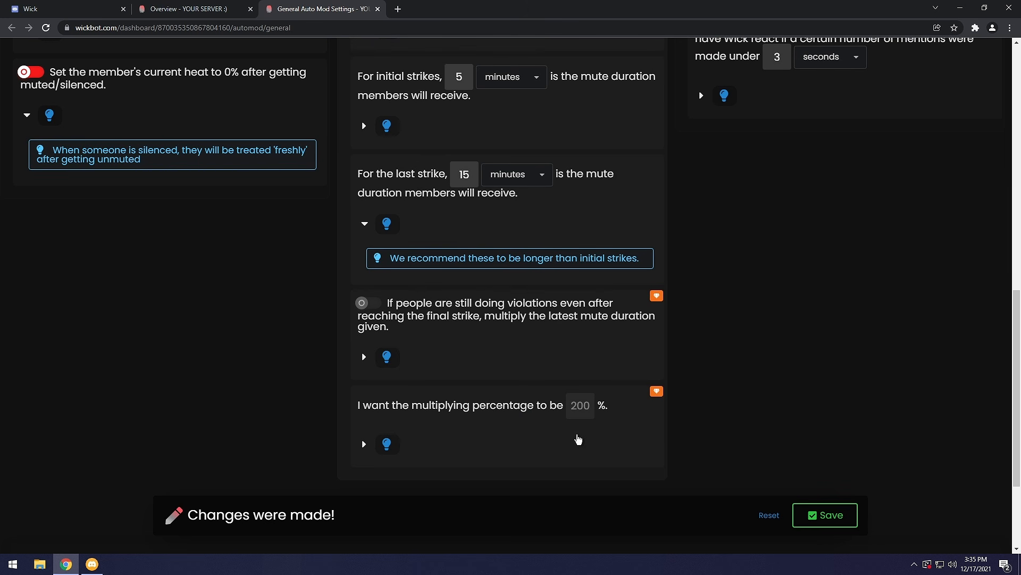
Step: Enable Auto Server Lockdown for mentions made by non-whitelisted members and check its warning note
{"action": "scroll", "coordinate": [611, 426], "scroll_direction": "up", "scroll_amount": 6}
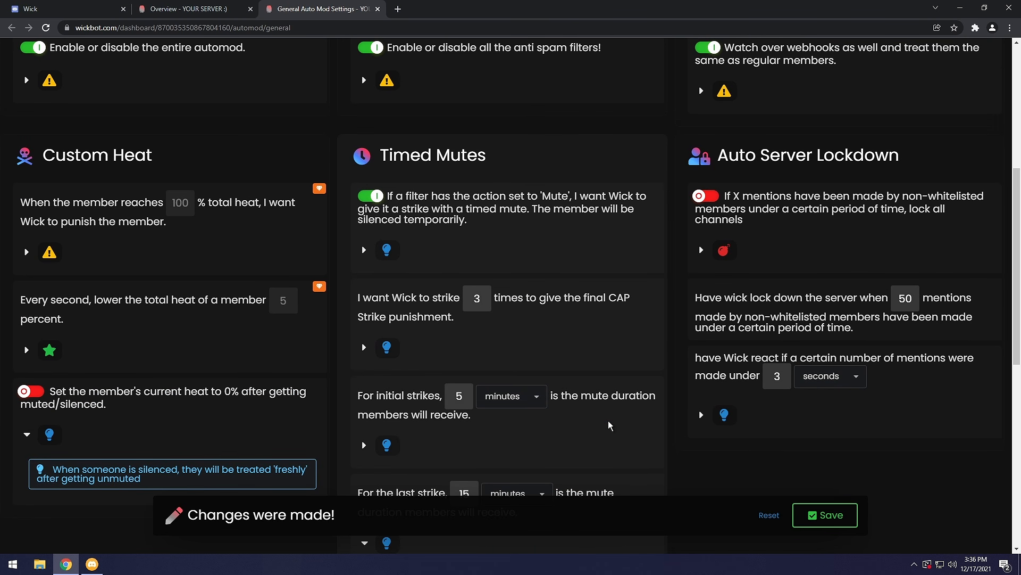
{"action": "scroll", "coordinate": [610, 426], "scroll_direction": "down", "scroll_amount": 5}
{"action": "scroll", "coordinate": [607, 422], "scroll_direction": "up", "scroll_amount": 6}
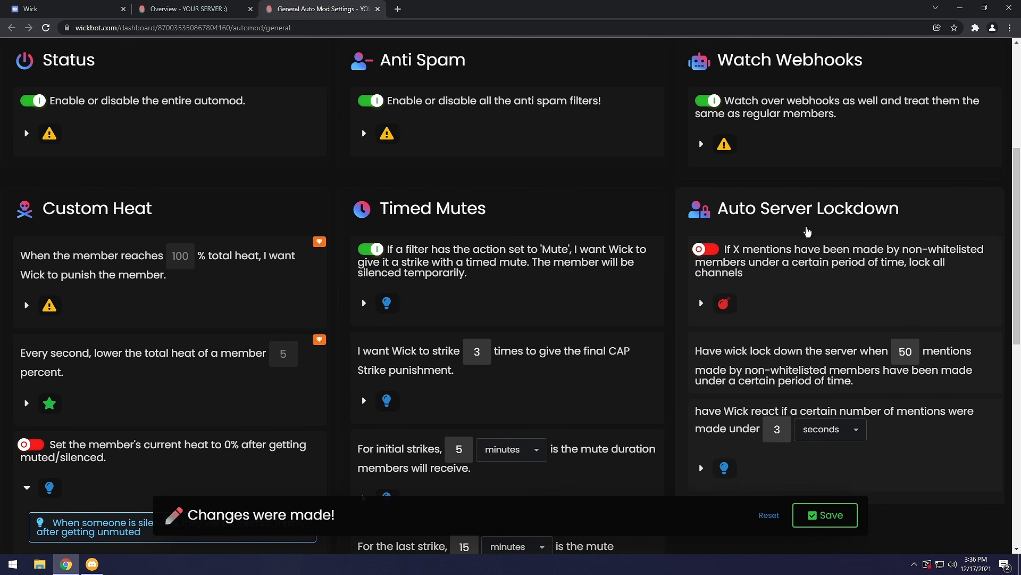
{"action": "left_click", "coordinate": [710, 250]}
{"action": "left_click", "coordinate": [725, 304]}
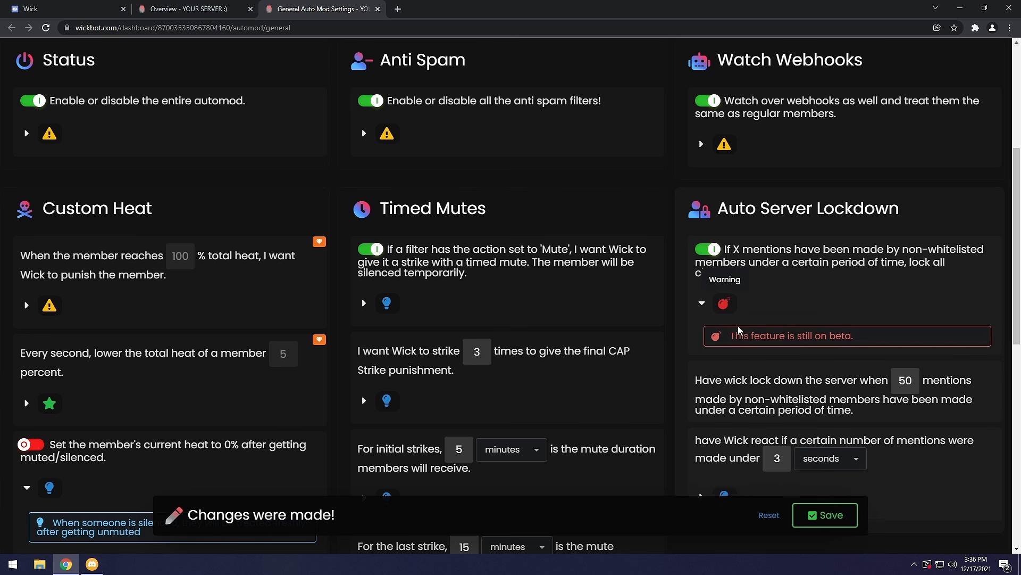
{"action": "left_click", "coordinate": [731, 311]}
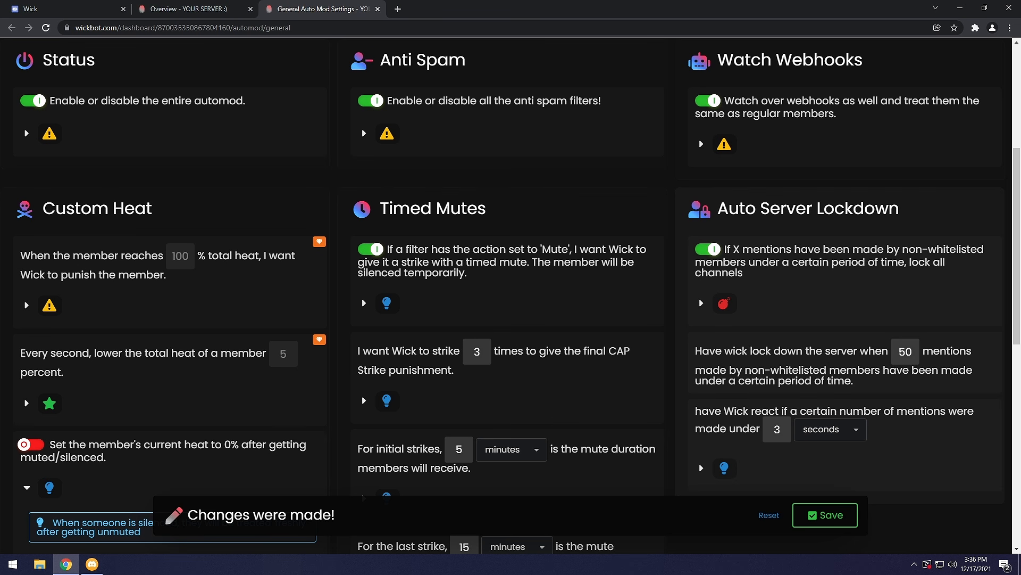
Step: Set the server lockdown to trigger at 20 mentions and check the hint for the reaction time period
{"action": "left_click", "coordinate": [912, 352]}
{"action": "key", "text": "ctrl+a"}
{"action": "type", "text": "20"}
{"action": "left_click", "coordinate": [927, 366]}
{"action": "left_click_drag", "start_coordinate": [770, 429], "coordinate": [819, 430]}
{"action": "left_click", "coordinate": [722, 470]}
{"action": "scroll", "coordinate": [723, 469], "scroll_direction": "down", "scroll_amount": 1}
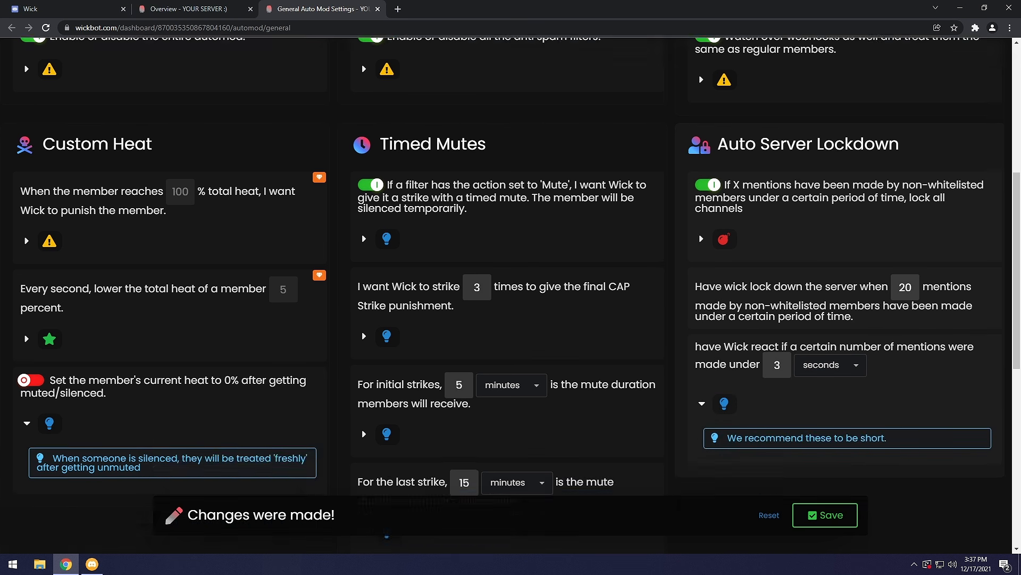
Step: Look over the remaining options, save the General Auto Mod changes and close the page, returning to the dashboard overview
{"action": "scroll", "coordinate": [739, 367], "scroll_direction": "down", "scroll_amount": 2}
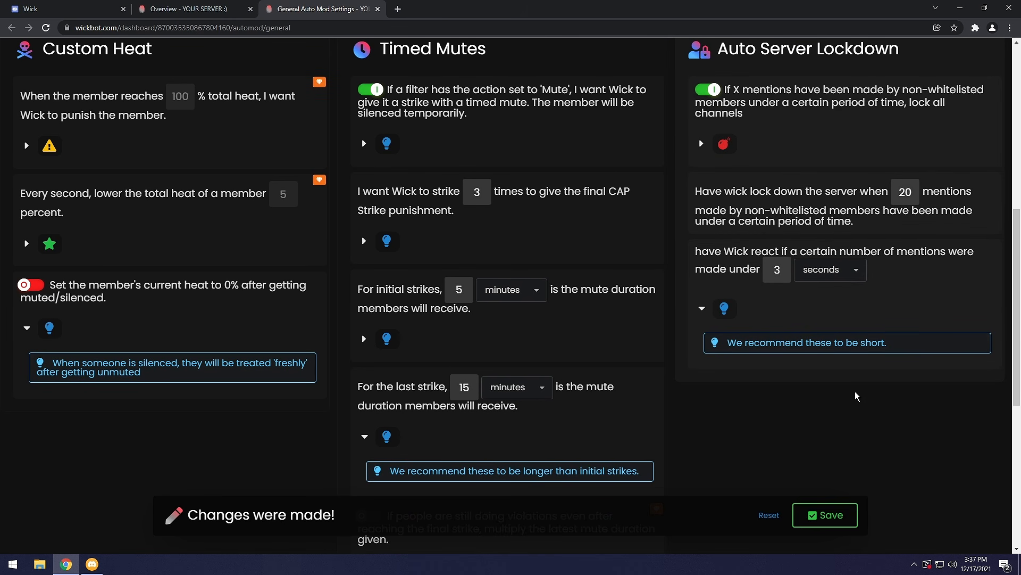
{"action": "scroll", "coordinate": [772, 399], "scroll_direction": "down", "scroll_amount": 4}
{"action": "scroll", "coordinate": [838, 463], "scroll_direction": "up", "scroll_amount": 5}
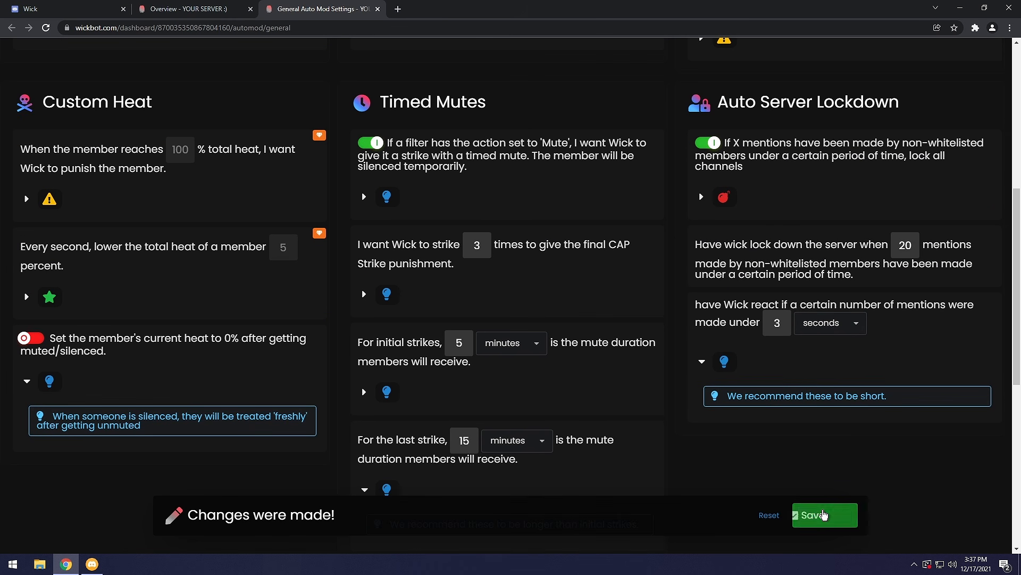
{"action": "left_click", "coordinate": [823, 515]}
{"action": "scroll", "coordinate": [824, 515], "scroll_direction": "up", "scroll_amount": 5}
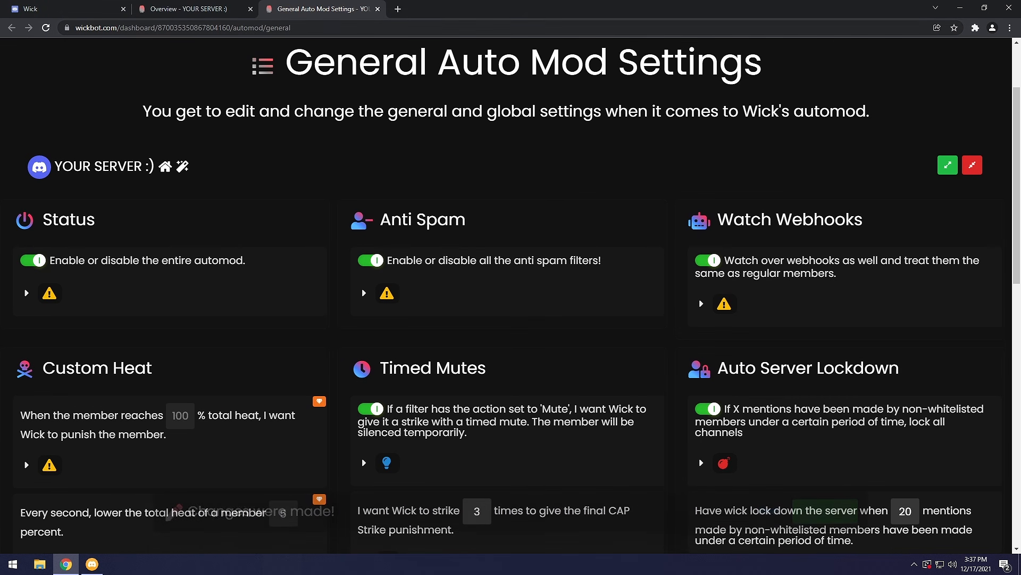
{"action": "left_click", "coordinate": [378, 9]}
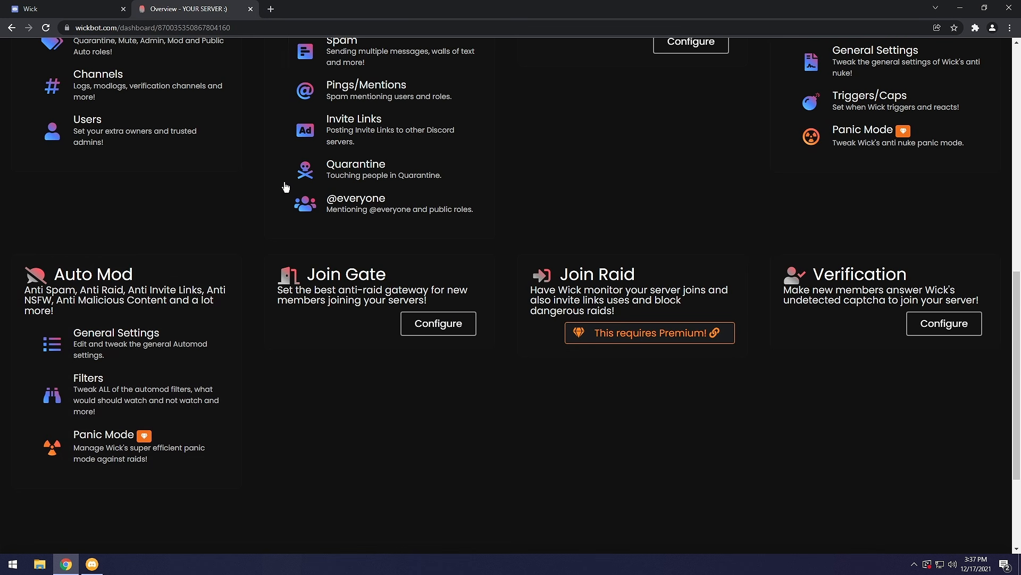
Step: Open the Auto Mod Filters in a separate browser tab and examine the Normal Message filter's heat and action options, keeping the action on Warn
{"action": "middle_click", "coordinate": [118, 393]}
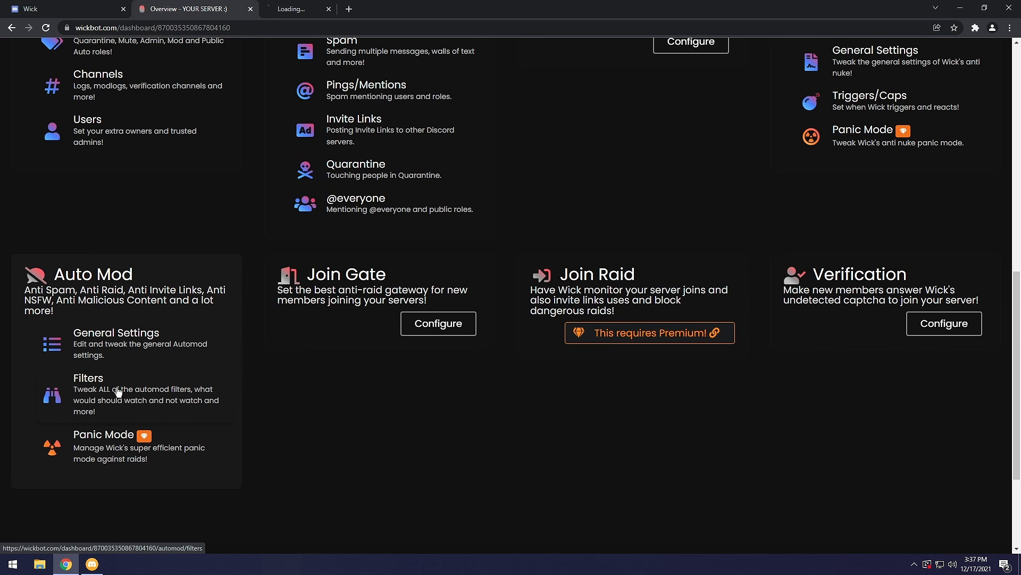
{"action": "left_click", "coordinate": [282, 6]}
{"action": "scroll", "coordinate": [378, 303], "scroll_direction": "down", "scroll_amount": 1}
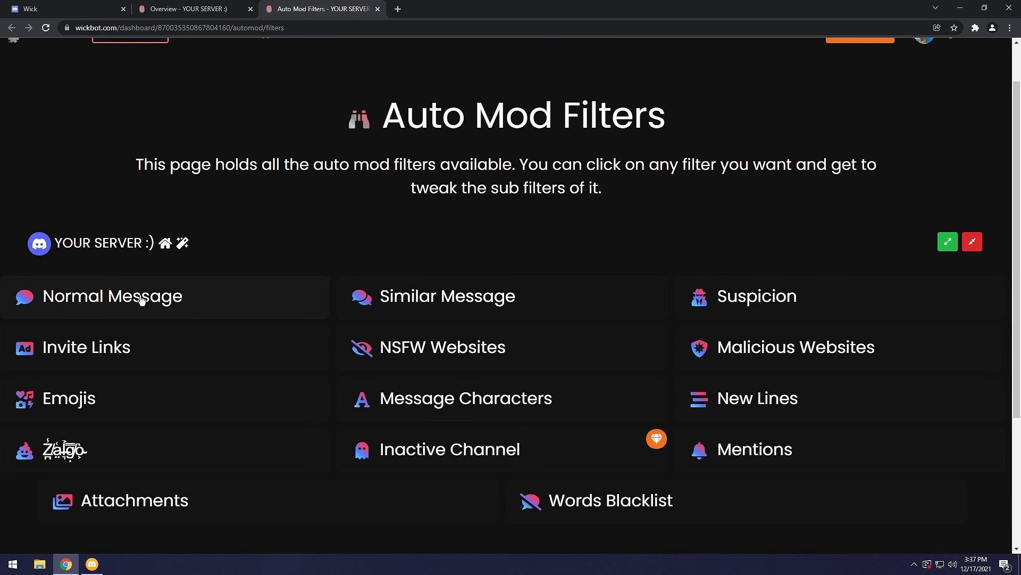
{"action": "left_click", "coordinate": [141, 300]}
{"action": "scroll", "coordinate": [141, 299], "scroll_direction": "down", "scroll_amount": 2}
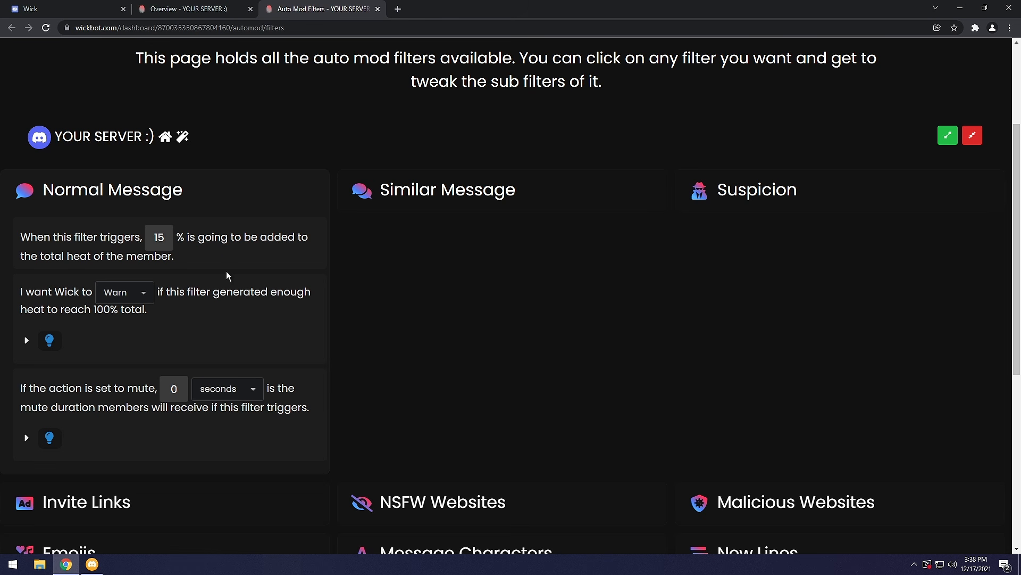
{"action": "left_click", "coordinate": [165, 237]}
{"action": "left_click", "coordinate": [113, 293]}
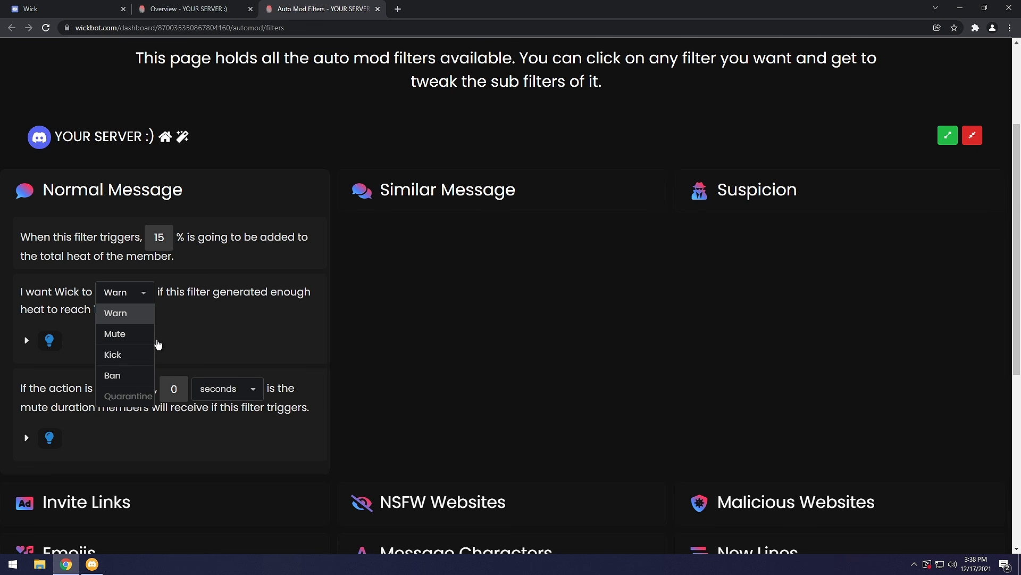
{"action": "left_click", "coordinate": [126, 318]}
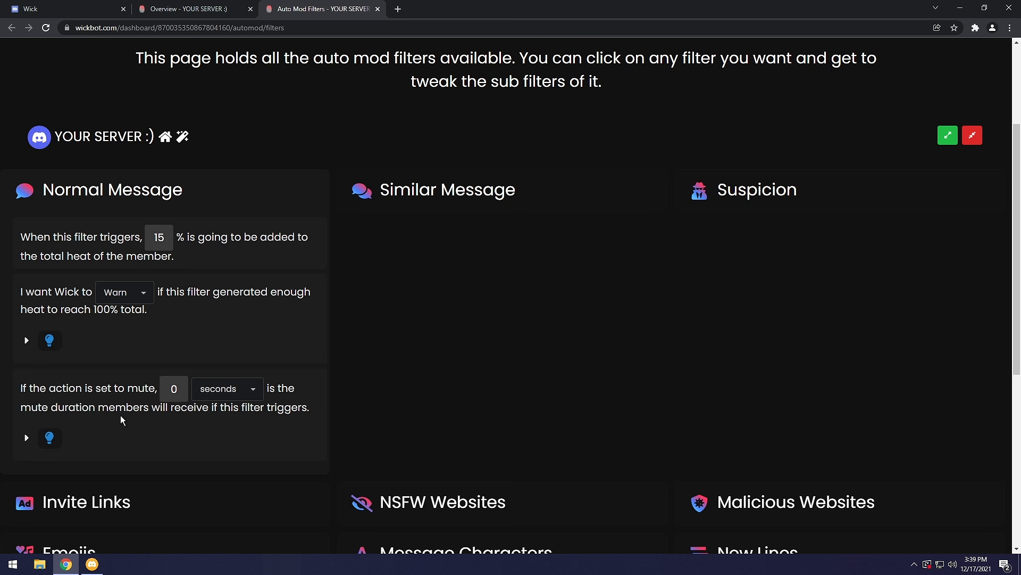
Step: Set the Similar Message filter's mute duration to 5 minutes and save the change
{"action": "left_click", "coordinate": [495, 200]}
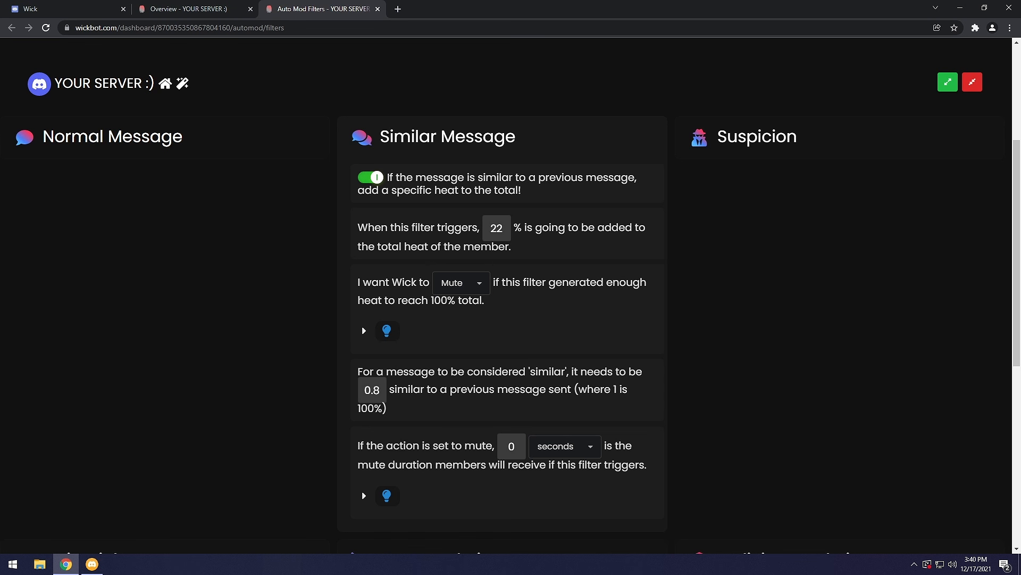
{"action": "left_click", "coordinate": [556, 448]}
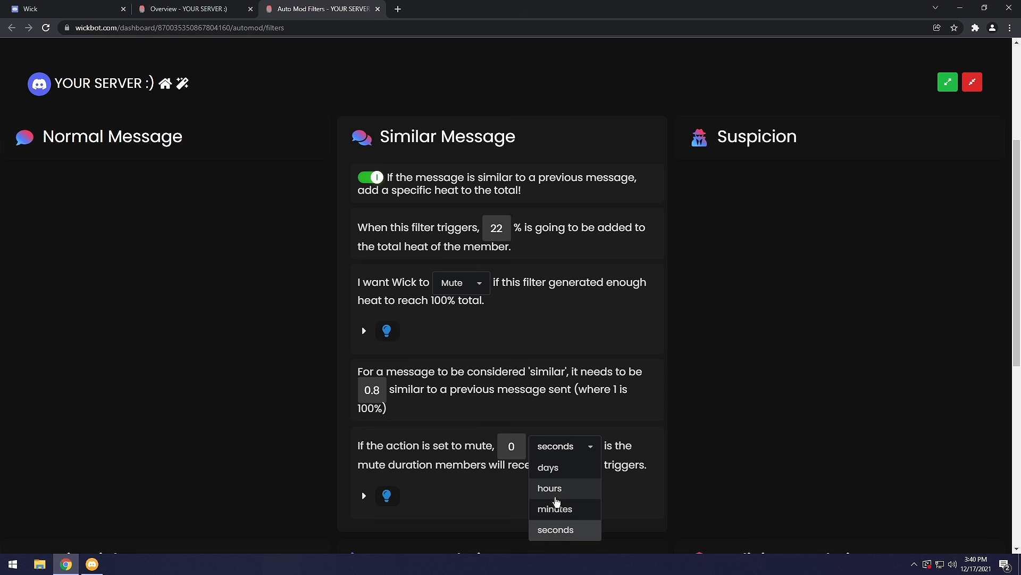
{"action": "left_click", "coordinate": [554, 509]}
{"action": "left_click", "coordinate": [512, 446]}
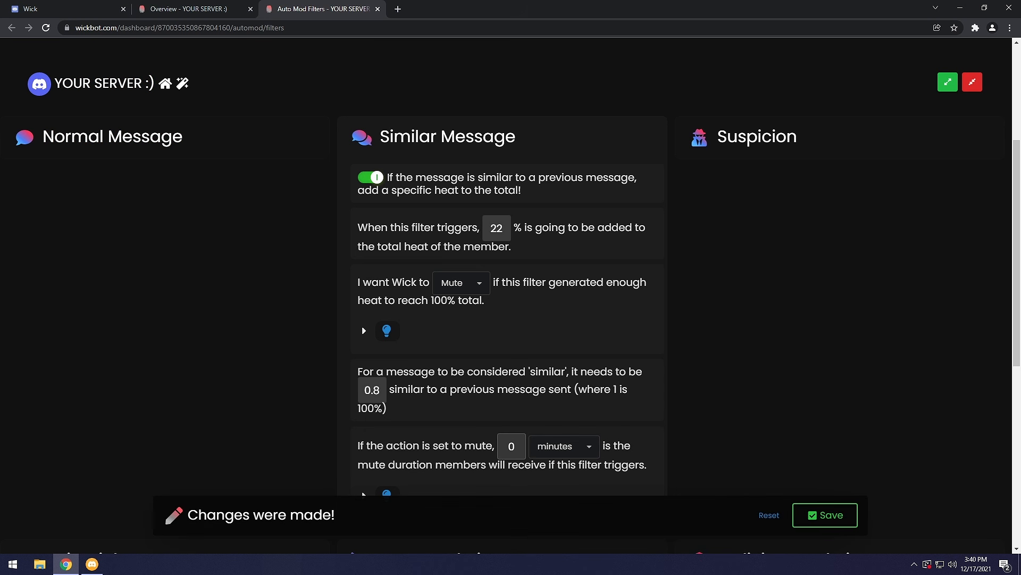
{"action": "key", "text": "BackSpace"}
{"action": "type", "text": "5"}
{"action": "left_click", "coordinate": [824, 523]}
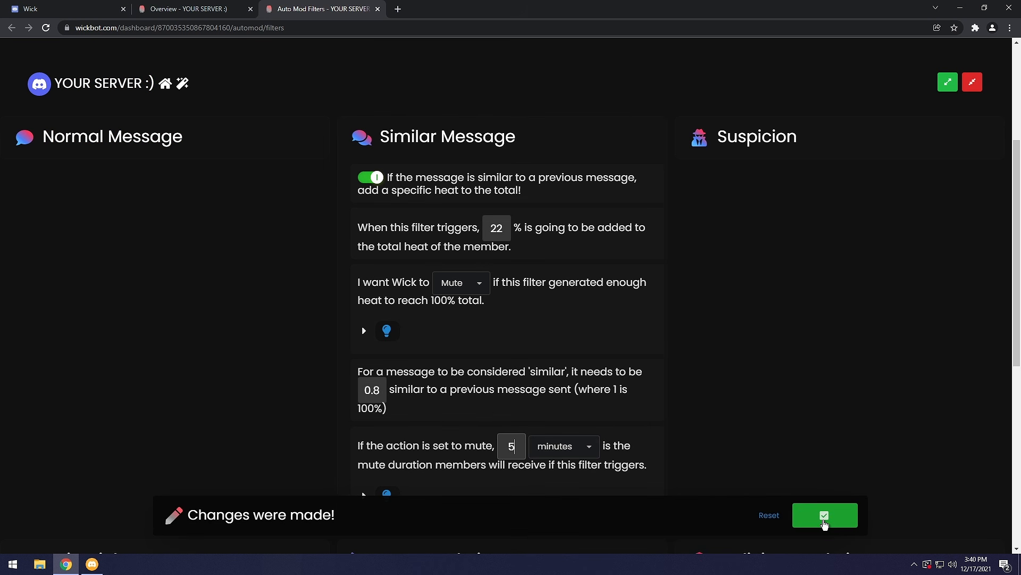
Step: Set the Suspicion filter's mute duration to 10 minutes and save the change
{"action": "left_click", "coordinate": [788, 153]}
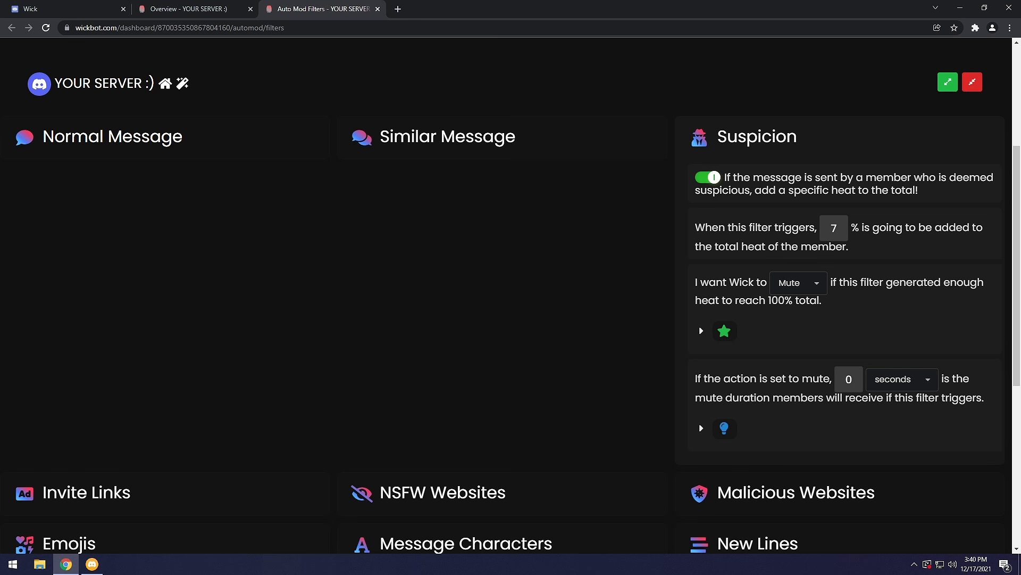
{"action": "left_click", "coordinate": [182, 148]}
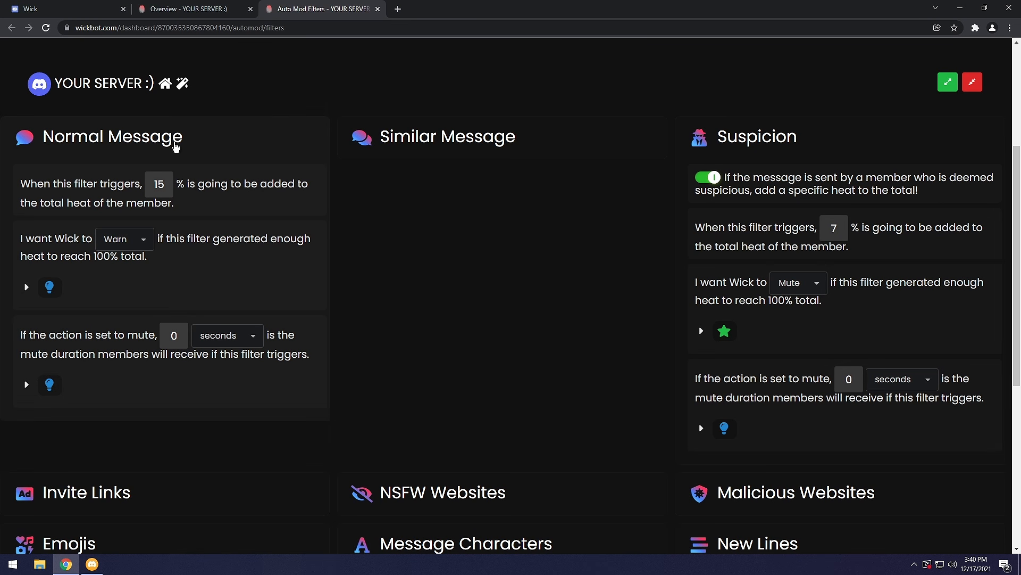
{"action": "left_click", "coordinate": [218, 150]}
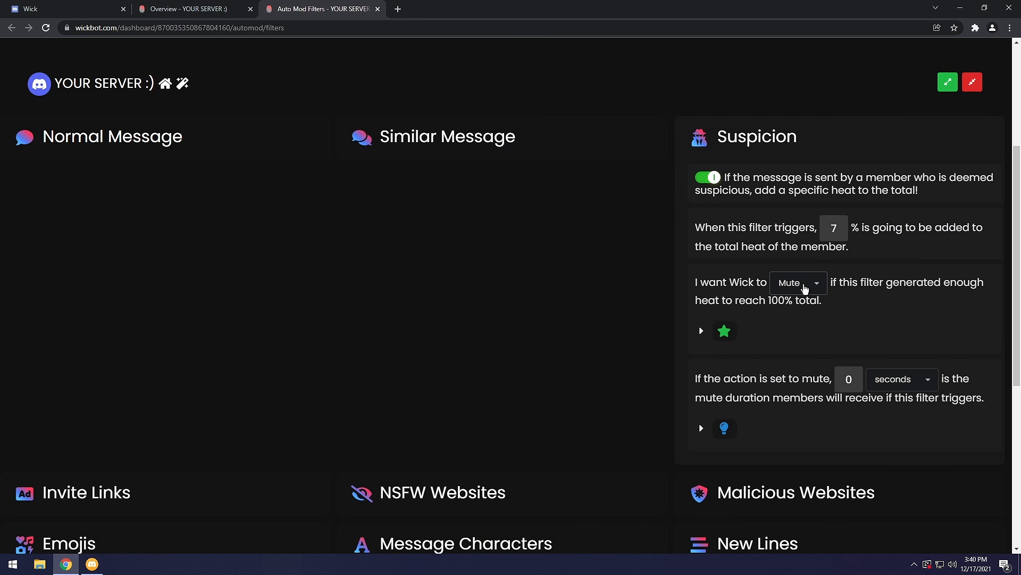
{"action": "left_click", "coordinate": [805, 288]}
{"action": "left_click", "coordinate": [945, 302]}
{"action": "left_click", "coordinate": [885, 378]}
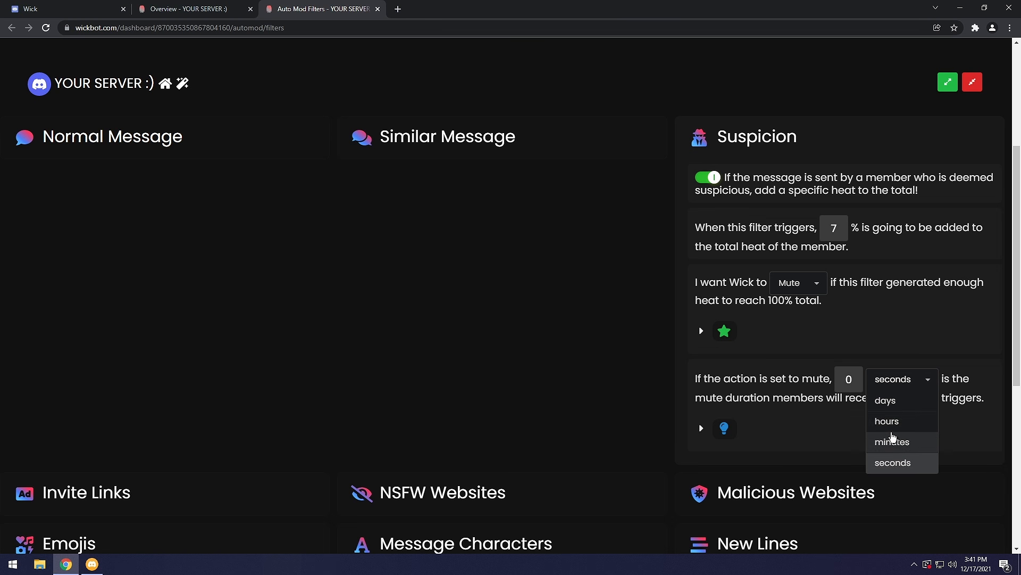
{"action": "left_click", "coordinate": [889, 439]}
{"action": "left_click", "coordinate": [850, 379]}
{"action": "key", "text": "BackSpace"}
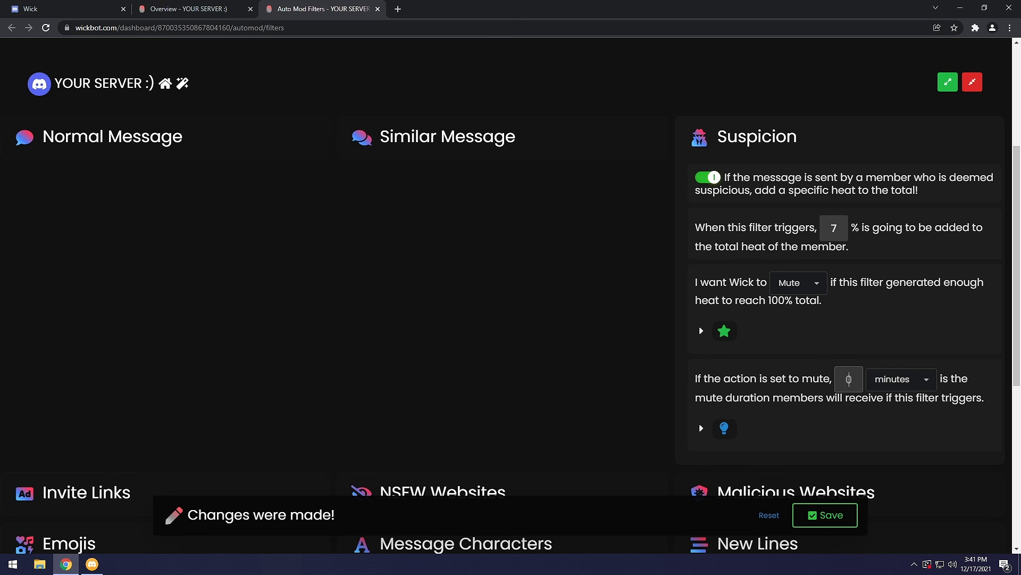
{"action": "type", "text": "10"}
{"action": "left_click", "coordinate": [828, 521]}
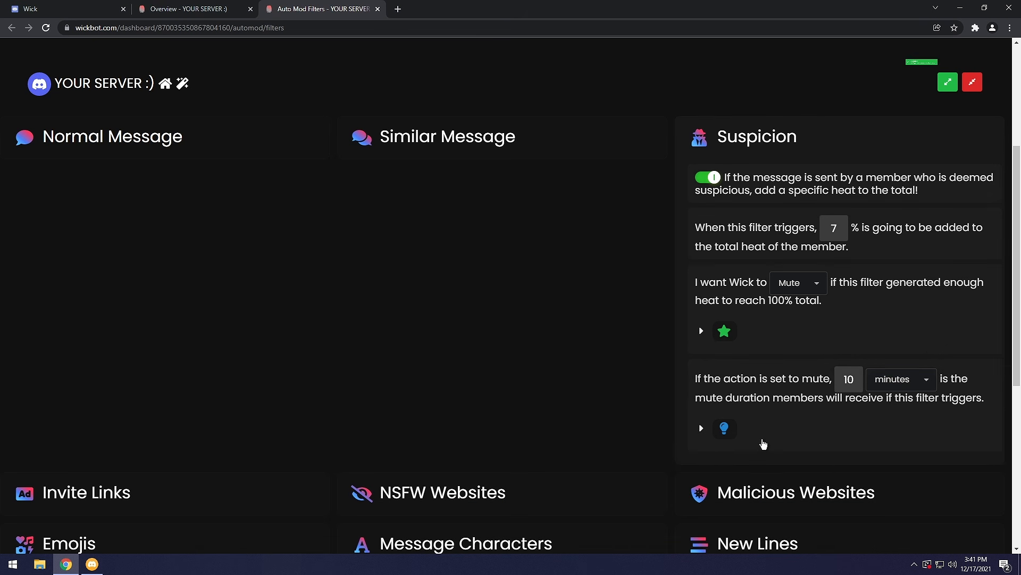
Step: Read the hints for the Suspicion filter's mute duration and its action setting
{"action": "left_click", "coordinate": [725, 432]}
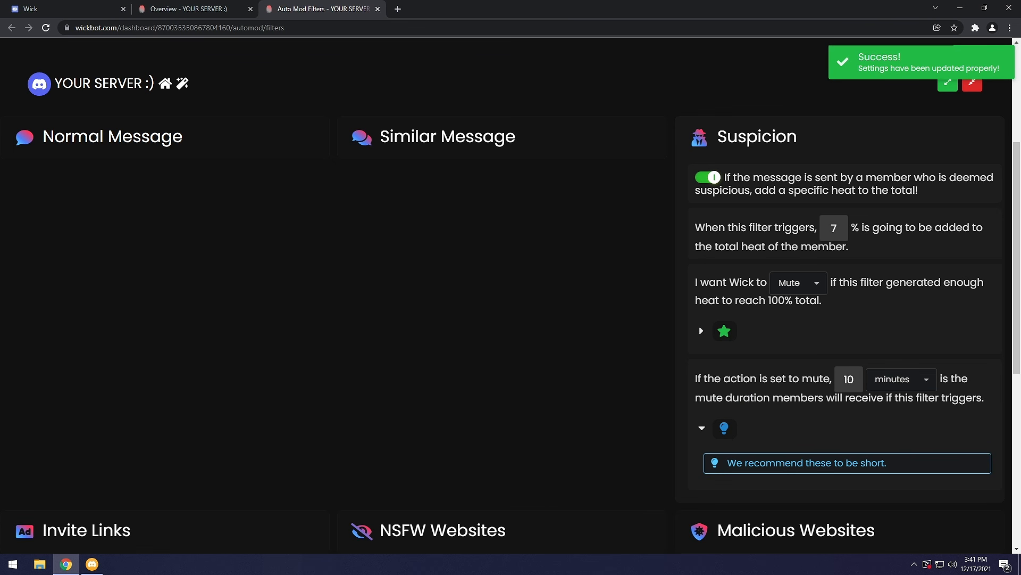
{"action": "left_click_drag", "start_coordinate": [727, 463], "coordinate": [917, 478]}
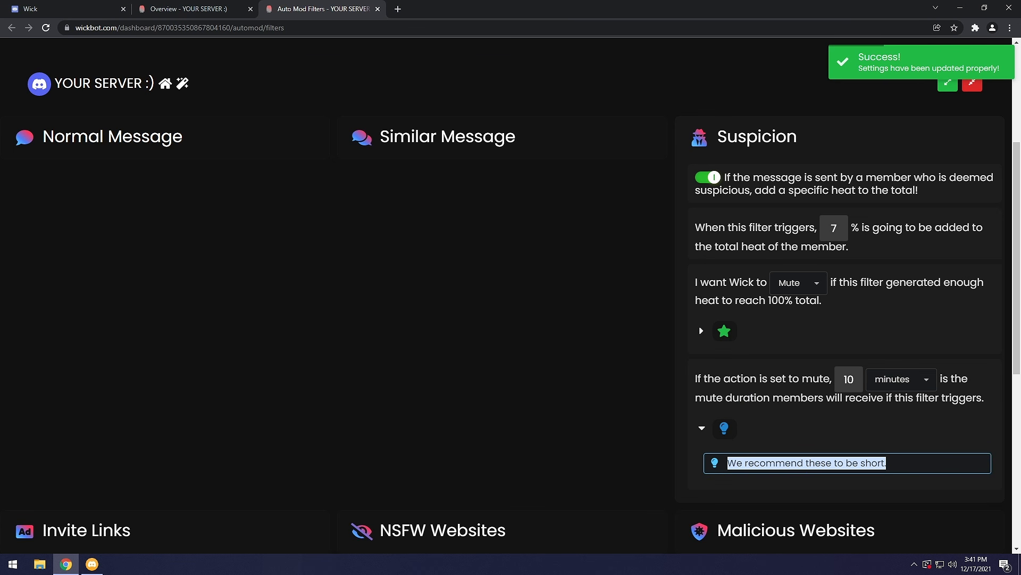
{"action": "left_click", "coordinate": [724, 331]}
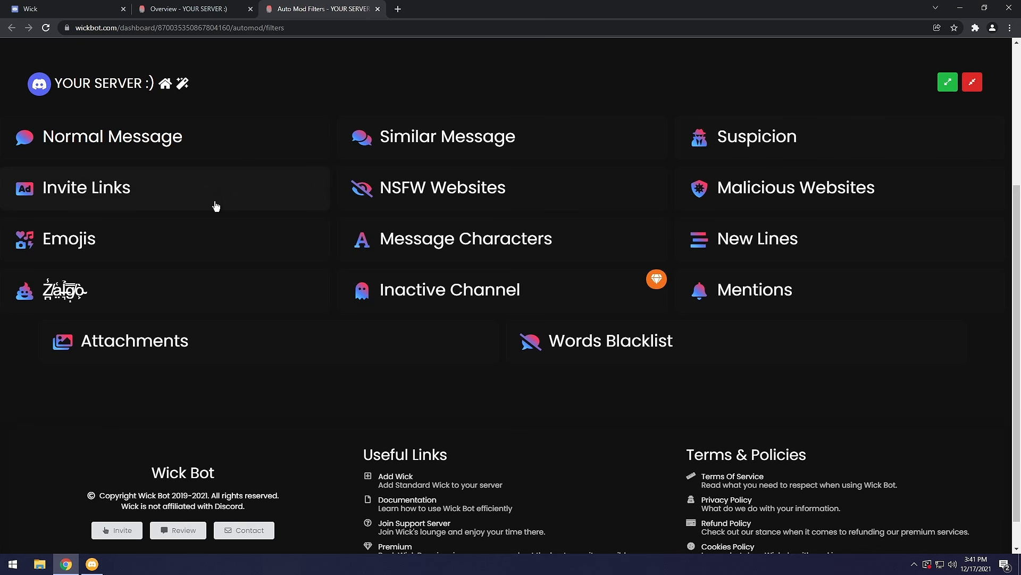
Step: Open the Invite Links filter and compare it with the whitelist section on the dashboard overview
{"action": "left_click", "coordinate": [214, 201]}
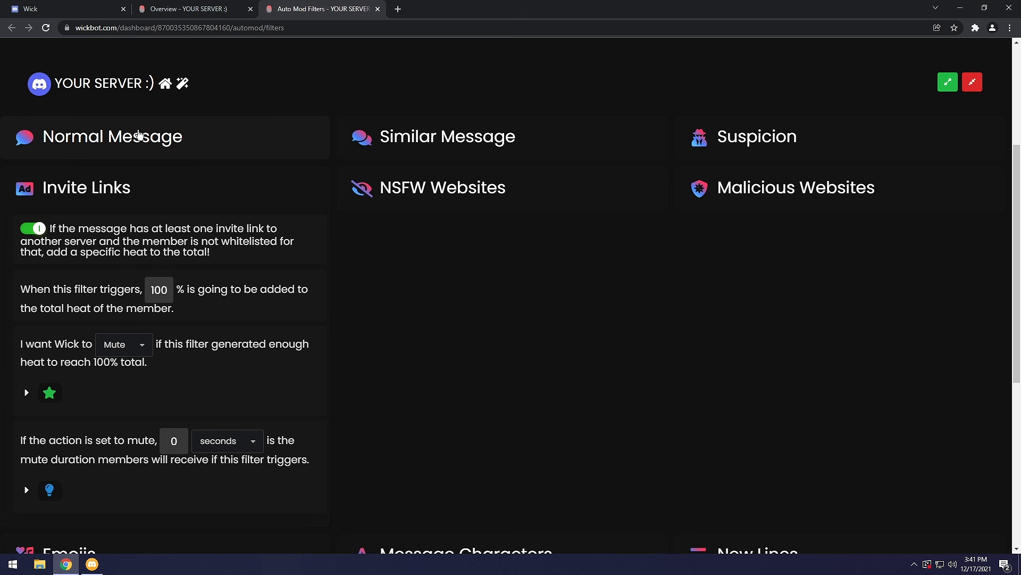
{"action": "left_click", "coordinate": [189, 9]}
{"action": "scroll", "coordinate": [319, 319], "scroll_direction": "up", "scroll_amount": 7}
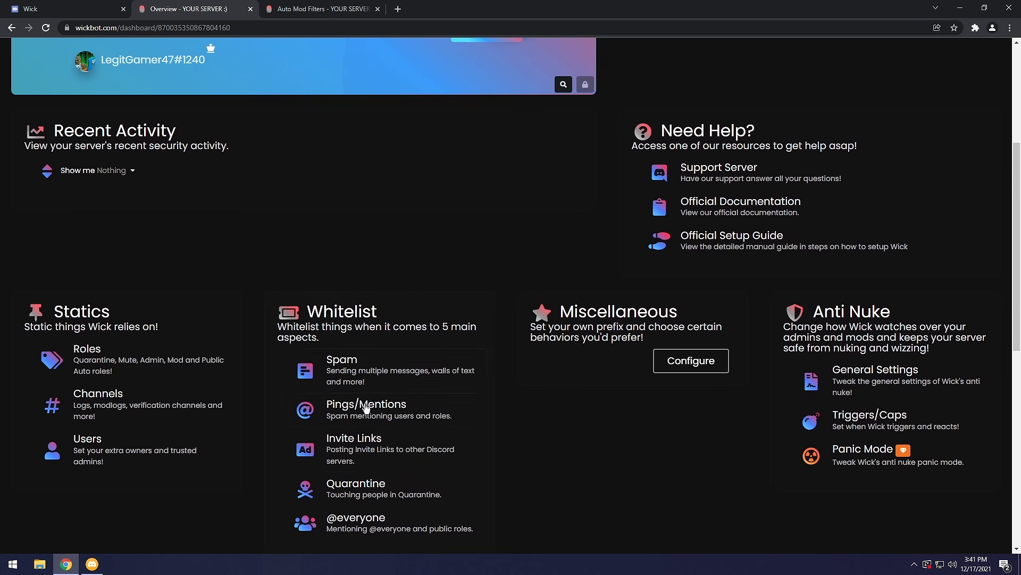
{"action": "scroll", "coordinate": [371, 349], "scroll_direction": "down", "scroll_amount": 3}
{"action": "left_click", "coordinate": [319, 8]}
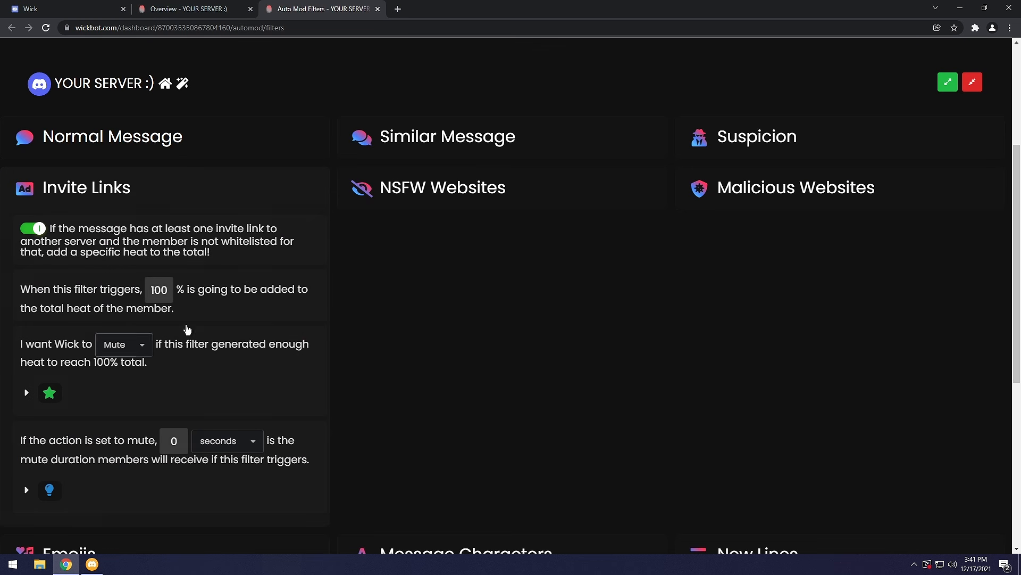
{"action": "left_click", "coordinate": [187, 8]}
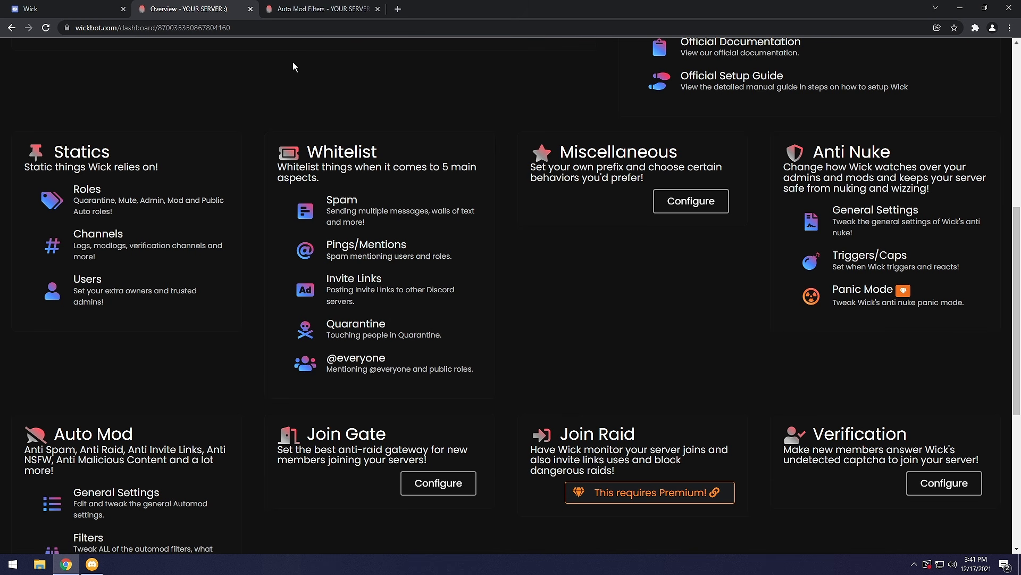
{"action": "left_click", "coordinate": [296, 10]}
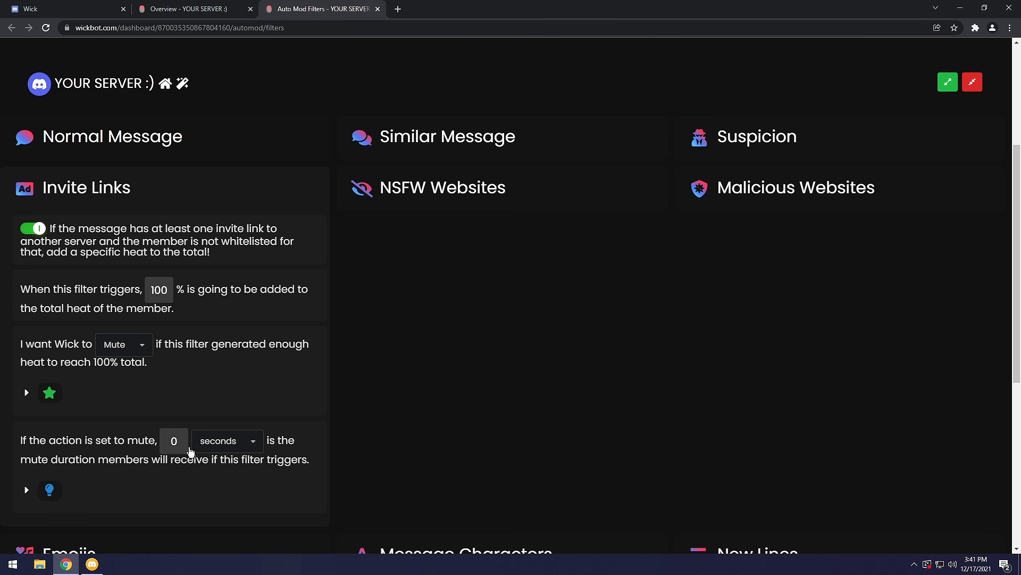
Step: Set the Invite Links filter's mute duration to 20 minutes and save the change
{"action": "left_click", "coordinate": [177, 441]}
{"action": "left_click", "coordinate": [228, 441]}
{"action": "left_click", "coordinate": [209, 504]}
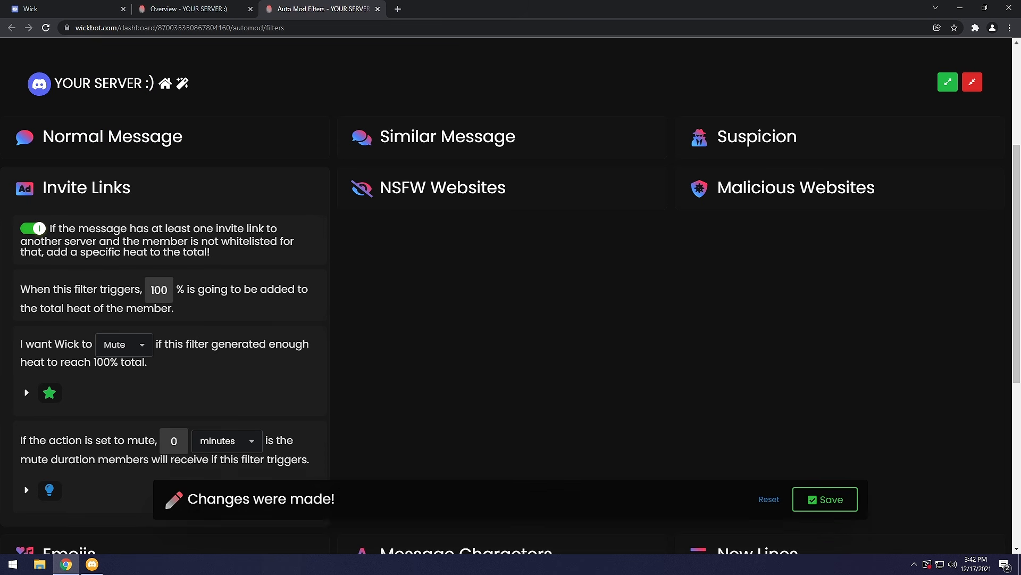
{"action": "key", "text": "BackSpace"}
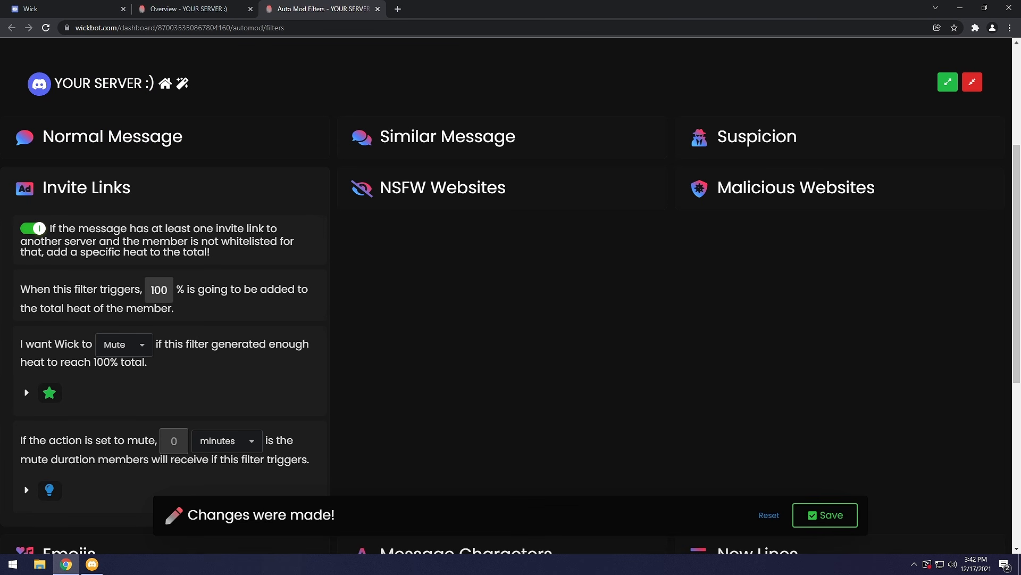
{"action": "type", "text": "20"}
{"action": "scroll", "coordinate": [442, 442], "scroll_direction": "down", "scroll_amount": 1}
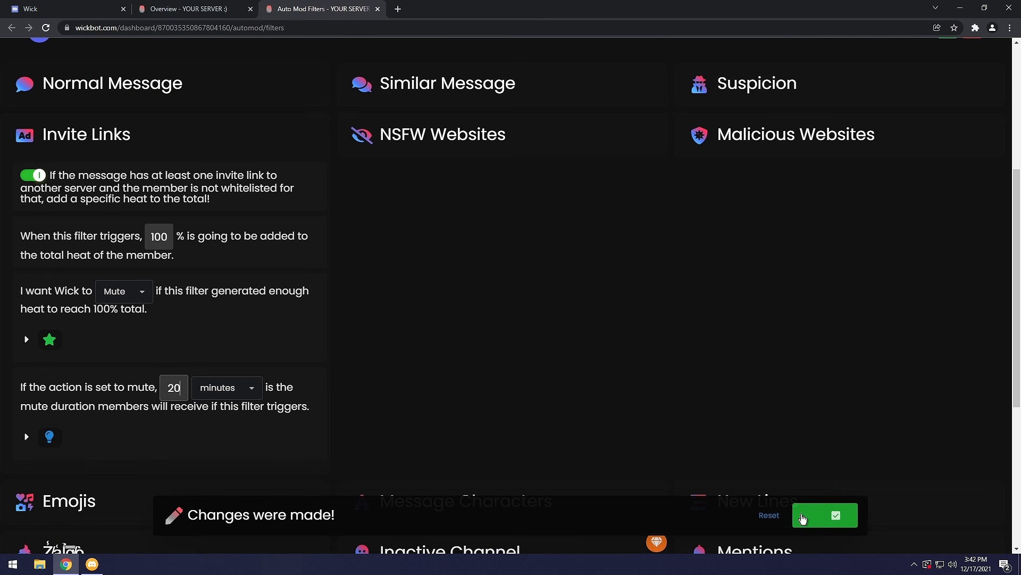
{"action": "left_click", "coordinate": [803, 519]}
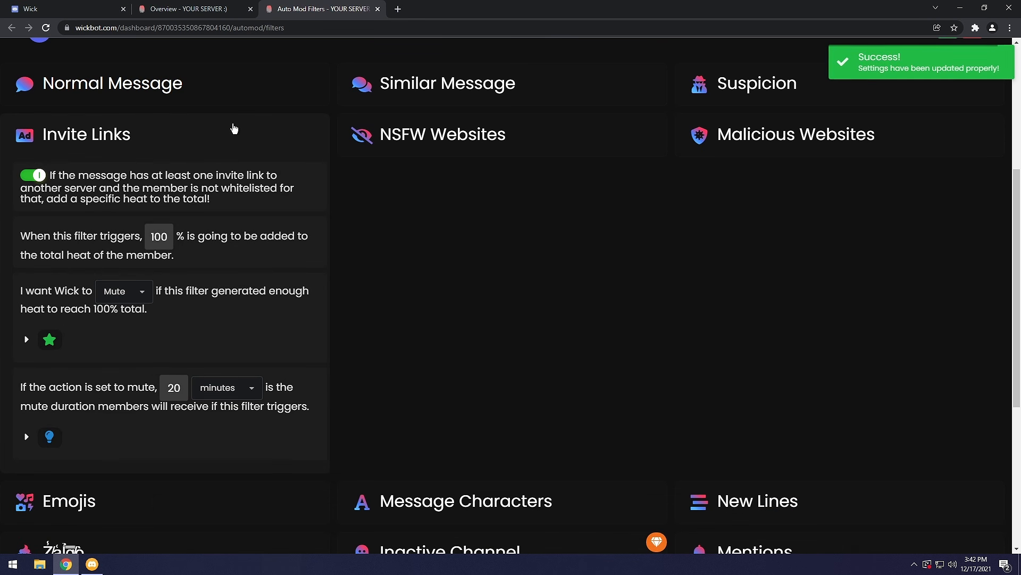
Step: Open the NSFW Websites filter, switch to Discord, turn the general channel's NSFW Channel option on and back off, and return to the filters
{"action": "left_click", "coordinate": [442, 136]}
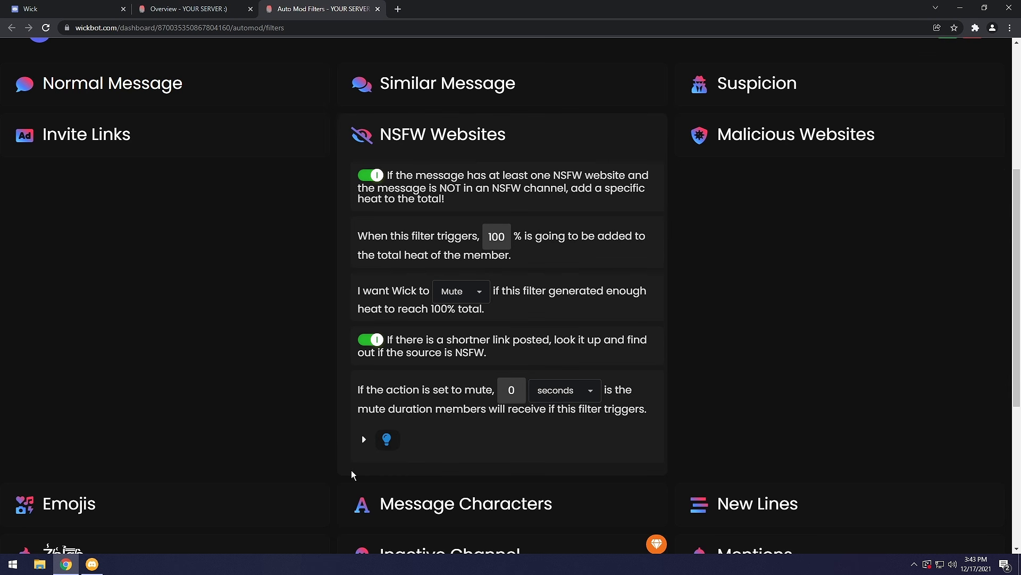
{"action": "left_click", "coordinate": [92, 564]}
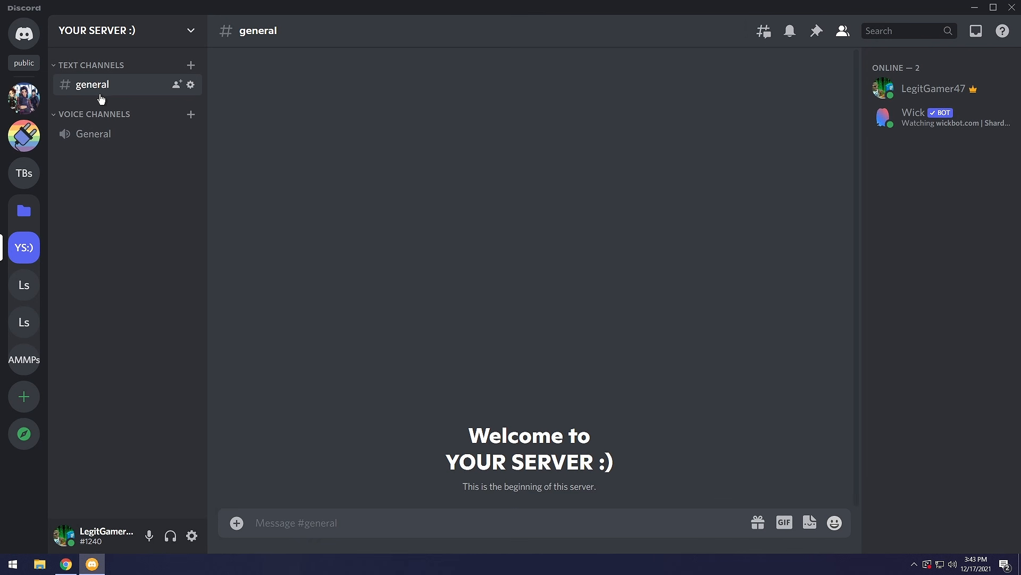
{"action": "right_click", "coordinate": [100, 87]}
{"action": "left_click", "coordinate": [390, 202]}
{"action": "left_click", "coordinate": [771, 409]}
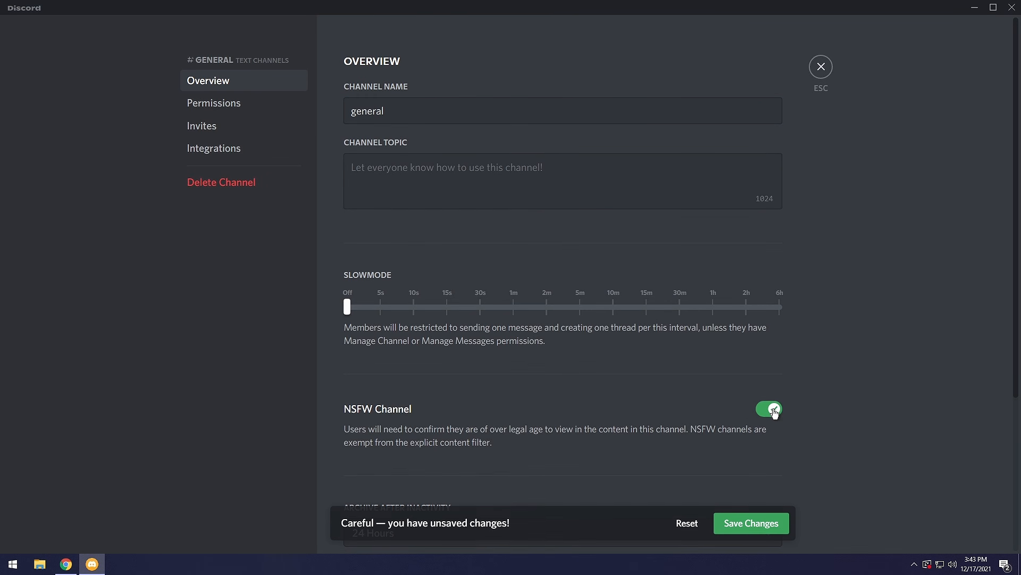
{"action": "left_click", "coordinate": [773, 410]}
{"action": "left_click", "coordinate": [821, 67]}
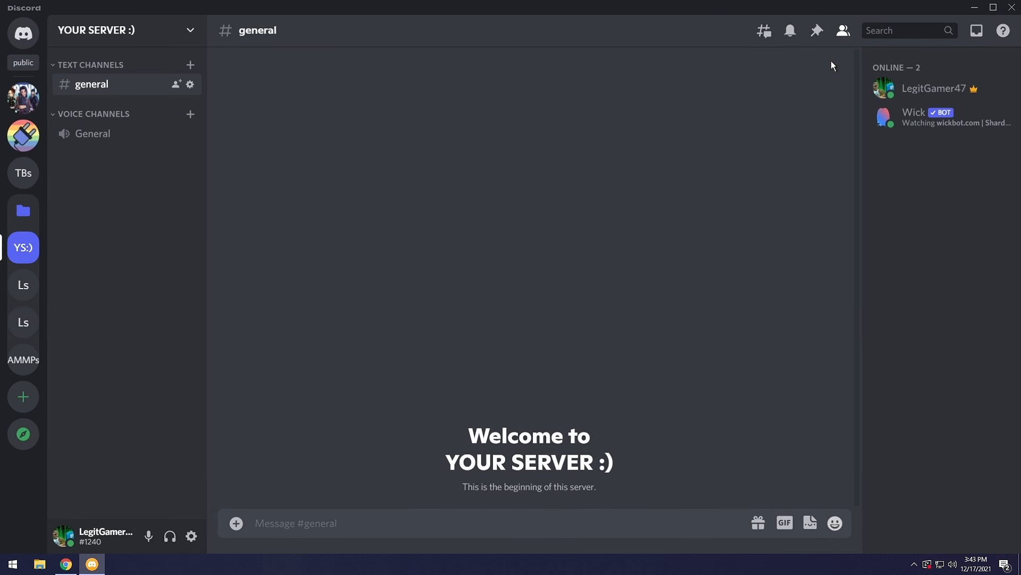
{"action": "left_click", "coordinate": [975, 8]}
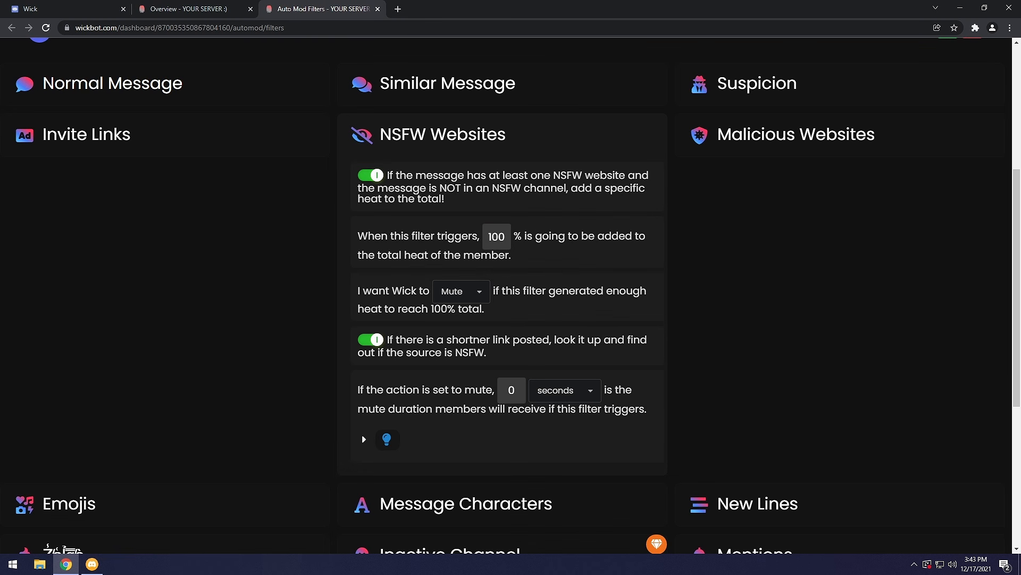
Step: Examine the heat, action and mute duration settings of the NSFW Websites, Malicious Websites, Emojis and Message Characters filters
{"action": "left_click_drag", "start_coordinate": [488, 236], "coordinate": [506, 237]}
{"action": "left_click", "coordinate": [510, 393]}
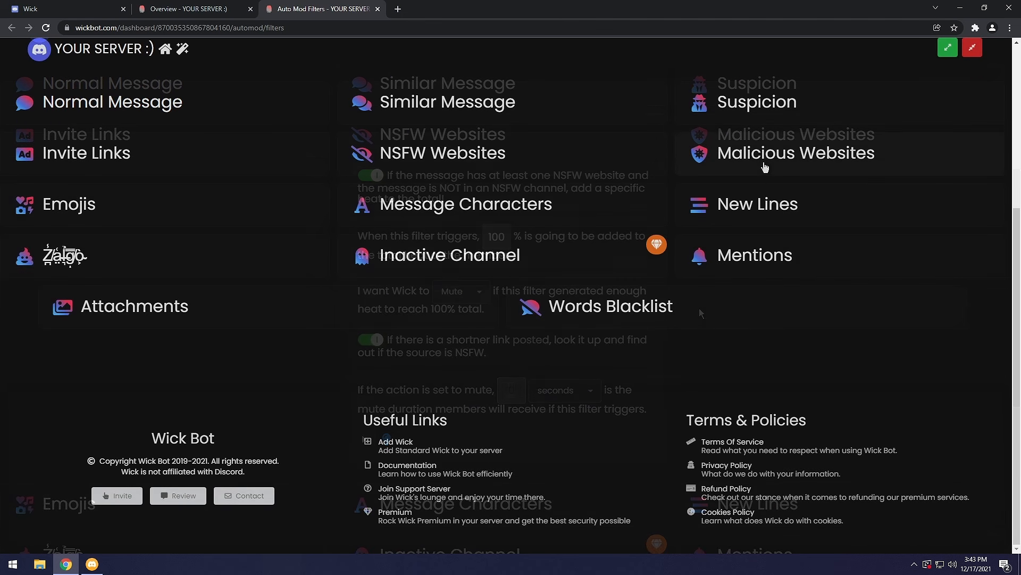
{"action": "left_click", "coordinate": [762, 140]}
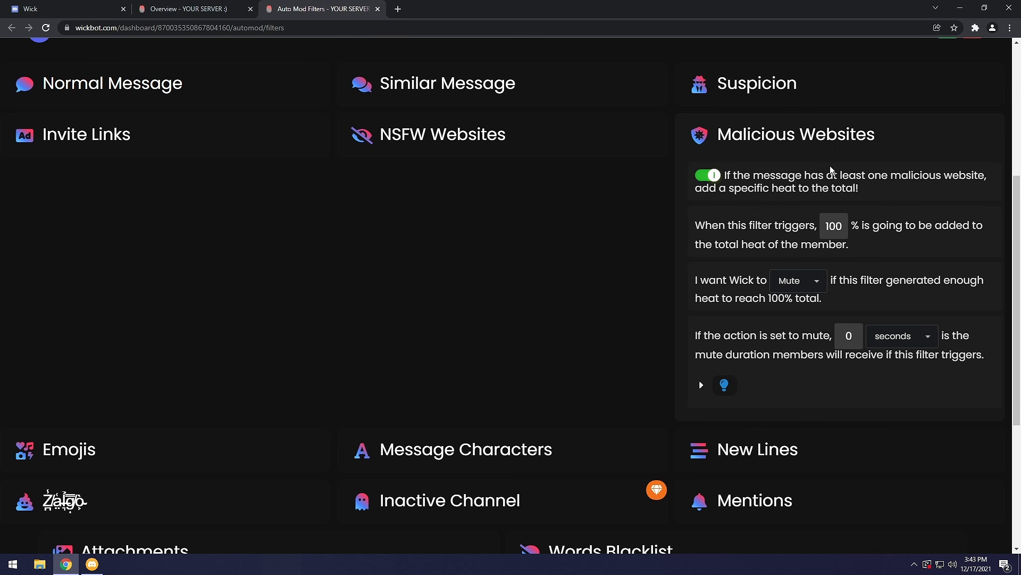
{"action": "left_click", "coordinate": [827, 139]}
{"action": "left_click", "coordinate": [159, 213]}
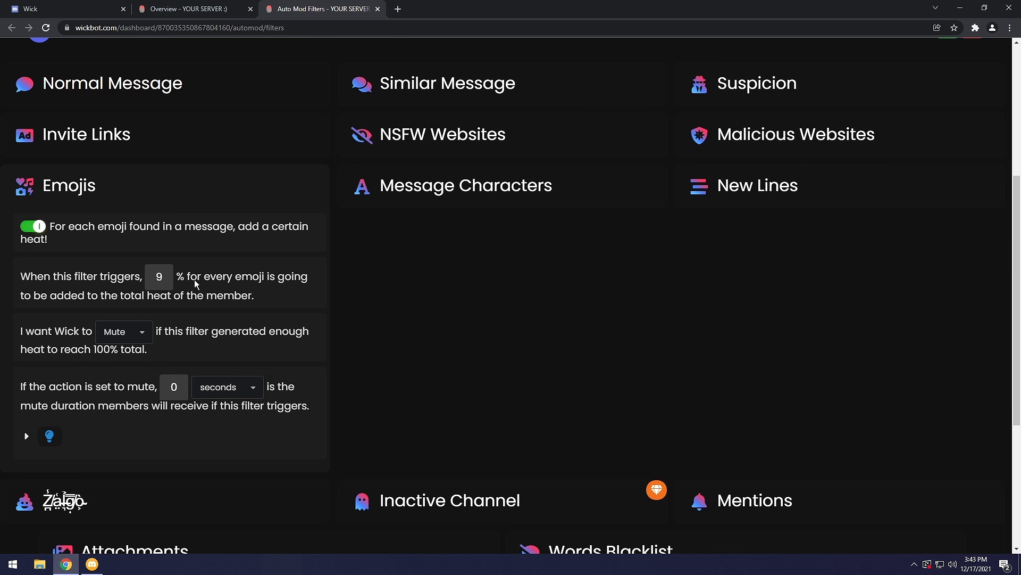
{"action": "scroll", "coordinate": [258, 317], "scroll_direction": "up", "scroll_amount": 1}
{"action": "left_click", "coordinate": [445, 250]}
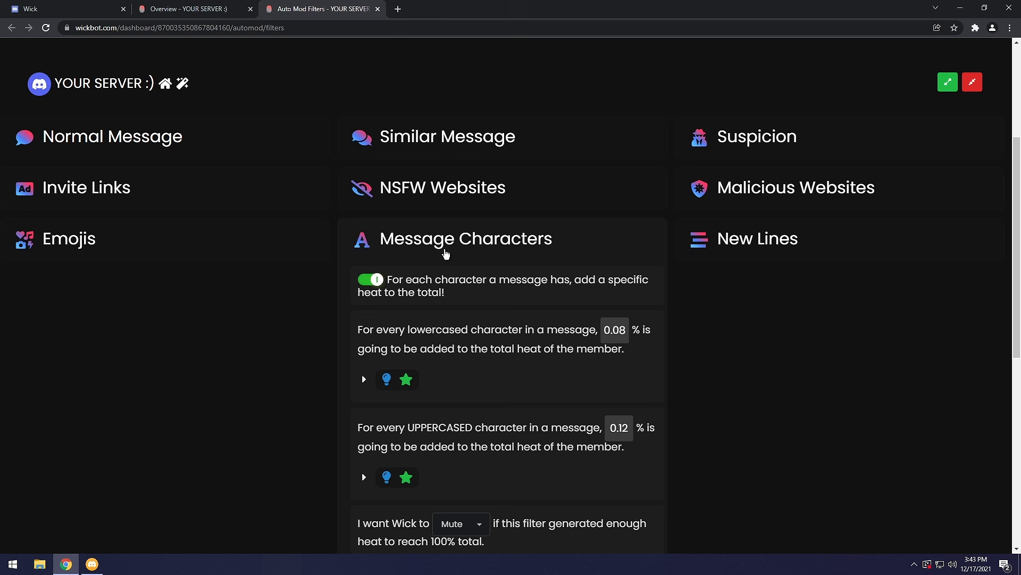
{"action": "scroll", "coordinate": [485, 288], "scroll_direction": "down", "scroll_amount": 2}
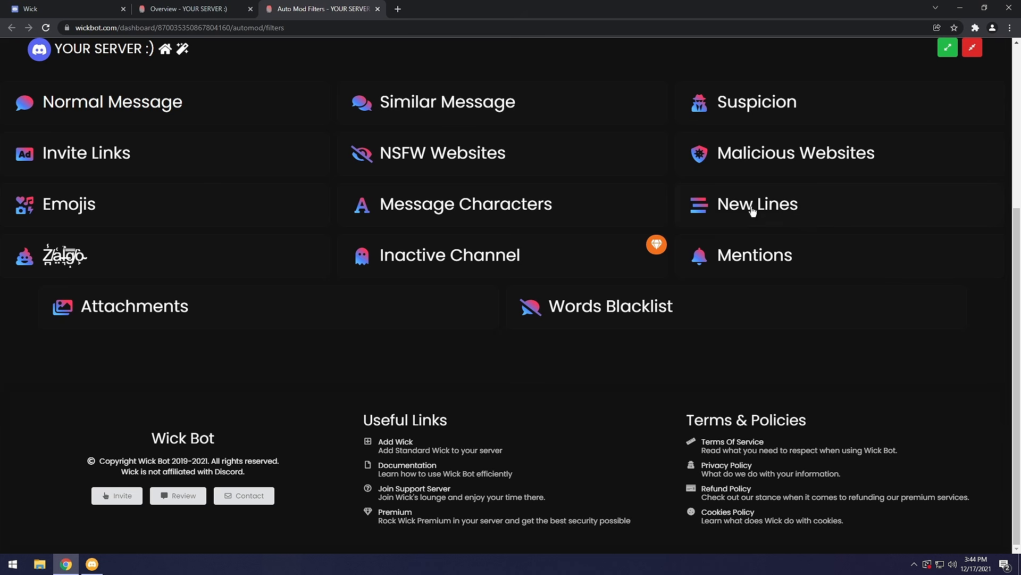
Step: Open the New Lines filter, switch to Discord and send a test message in the general channel with "a" preceded by many line breaks
{"action": "left_click", "coordinate": [752, 208]}
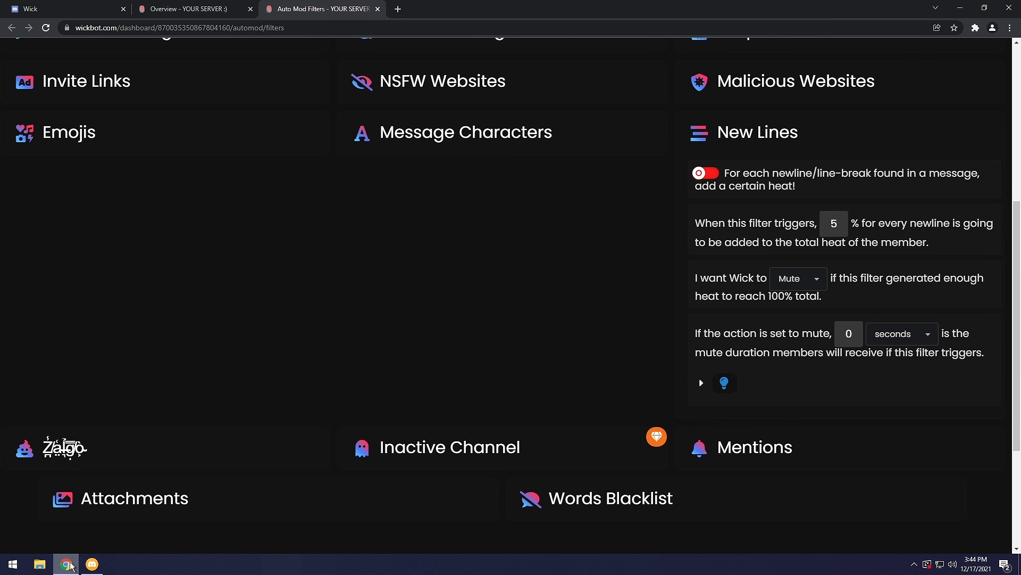
{"action": "left_click", "coordinate": [91, 565]}
{"action": "key", "text": "shift+Return"}
{"action": "key", "text": "shift+Return"}
{"action": "key", "text": "shift+Return"}
{"action": "key", "text": "shift+Return"}
{"action": "key", "text": "shift+Return"}
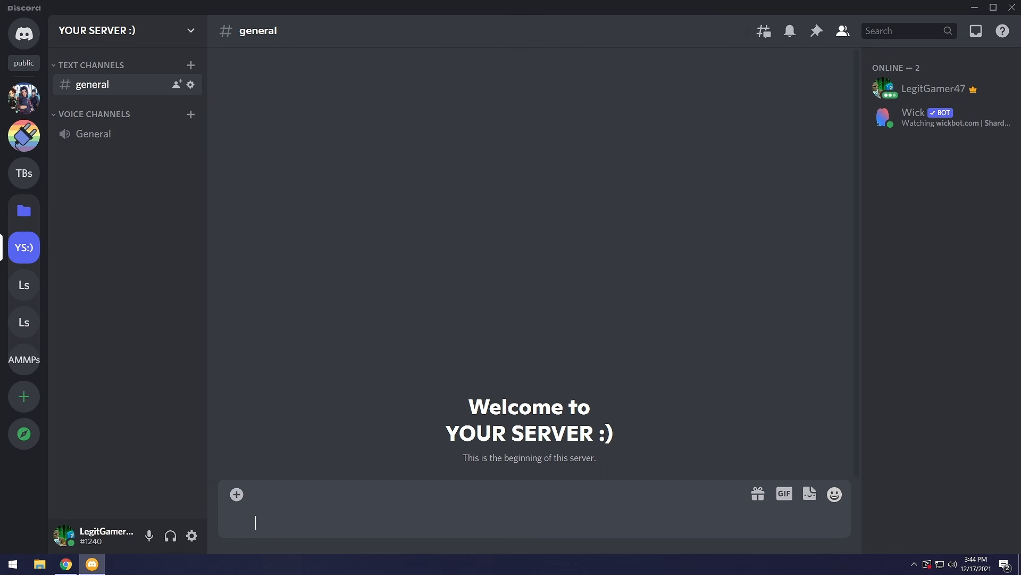
{"action": "key", "text": "shift+Return"}
{"action": "key", "text": "shift+Return"}
{"action": "key", "text": "shift+Return"}
{"action": "key", "text": "shift+Return"}
{"action": "key", "text": "shift+Return"}
{"action": "key", "text": "shift+Return"}
{"action": "key", "text": "shift+Return"}
{"action": "type", "text": "a"}
{"action": "key", "text": "Return"}
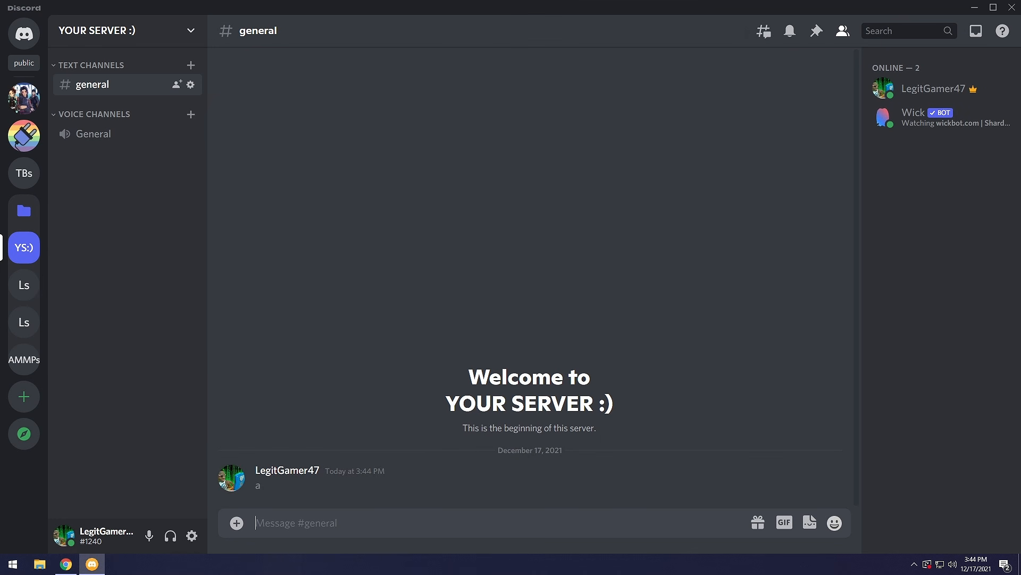
Step: Send a second test message with "A" and "a" separated by many line breaks, and return to the New Lines filter
{"action": "type", "text": "A"}
{"action": "key", "text": "shift+Return"}
{"action": "key", "text": "shift+Return"}
{"action": "key", "text": "shift+Return"}
{"action": "key", "text": "shift+Return"}
{"action": "key", "text": "shift+Return"}
{"action": "key", "text": "shift+Return"}
{"action": "key", "text": "shift+Return"}
{"action": "key", "text": "shift+Return"}
{"action": "key", "text": "shift+Return"}
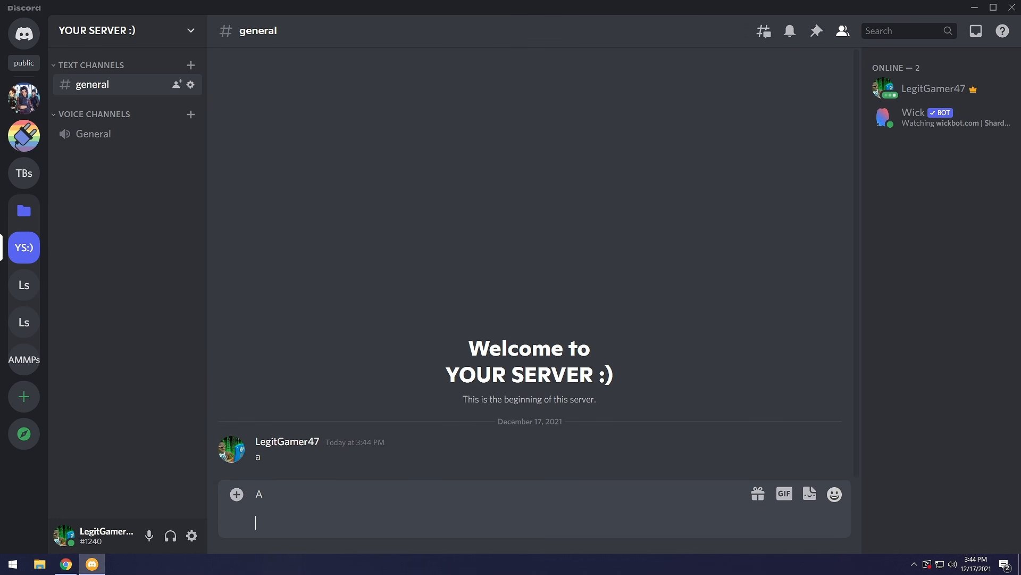
{"action": "key", "text": "shift+Return"}
{"action": "key", "text": "shift+Return"}
{"action": "key", "text": "shift+Return"}
{"action": "type", "text": "a"}
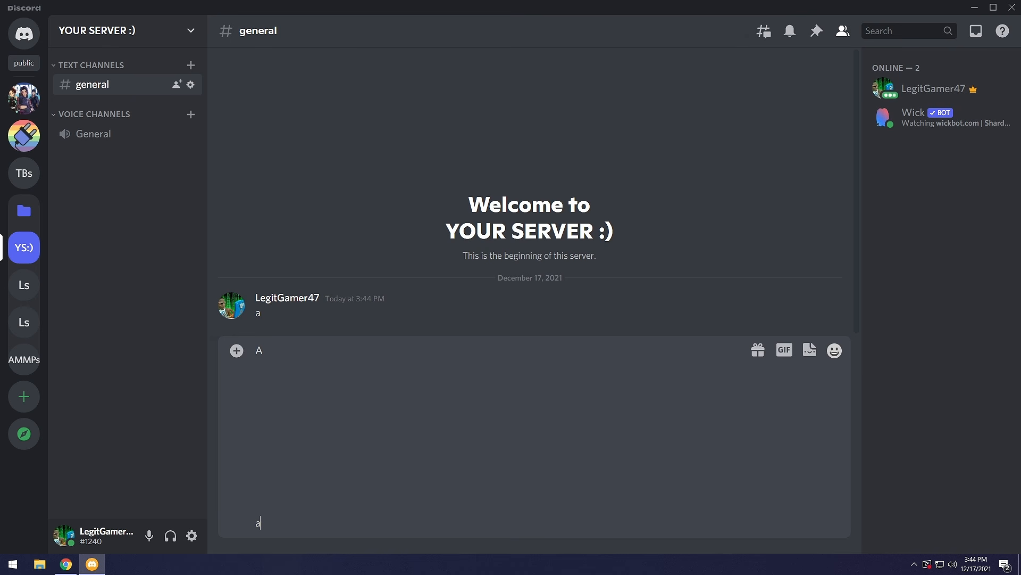
{"action": "key", "text": "Return"}
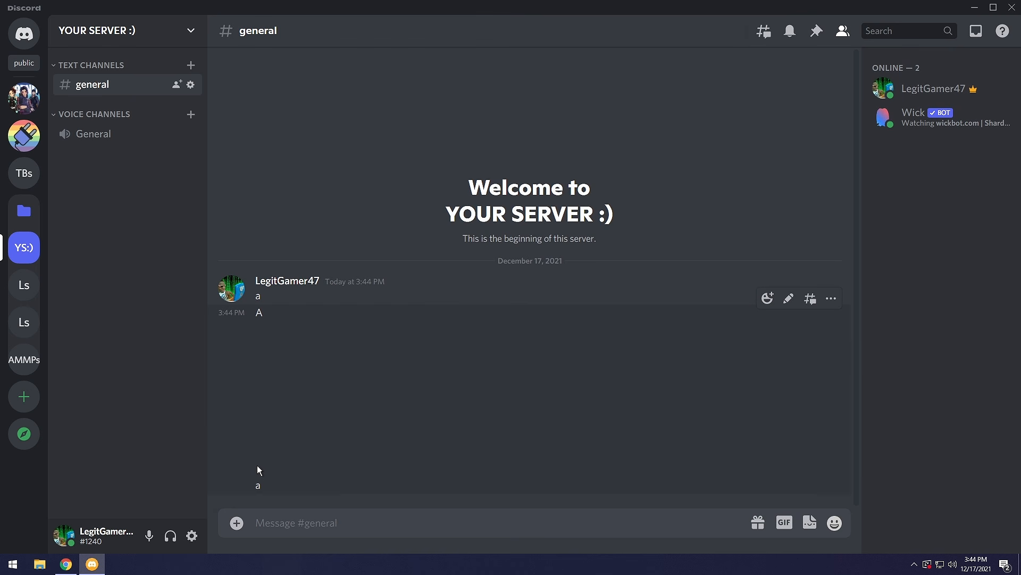
{"action": "left_click", "coordinate": [975, 8]}
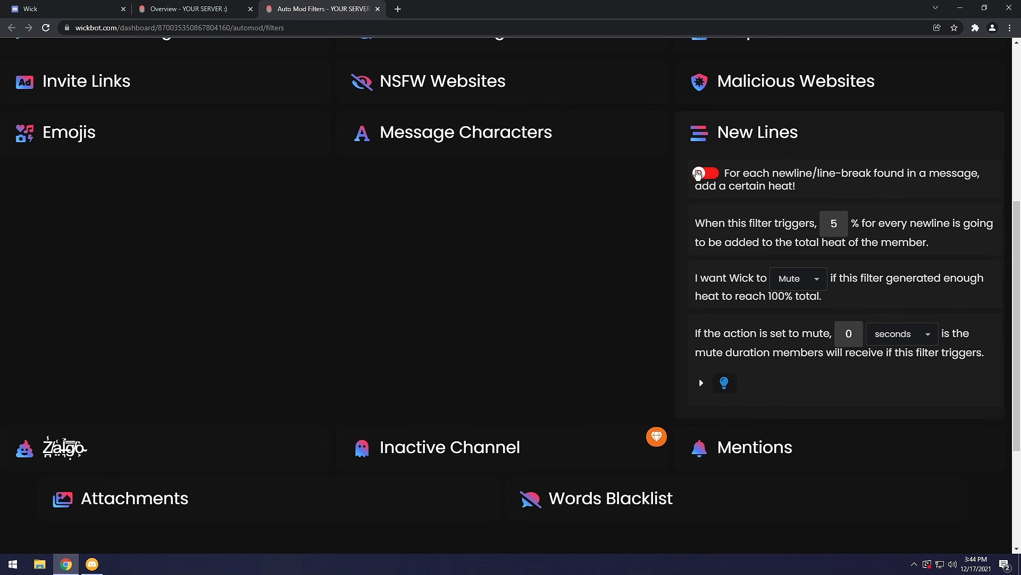
Step: Turn on the New Lines filter, collapse it, and turn on the Zalgo filter
{"action": "left_click", "coordinate": [705, 178]}
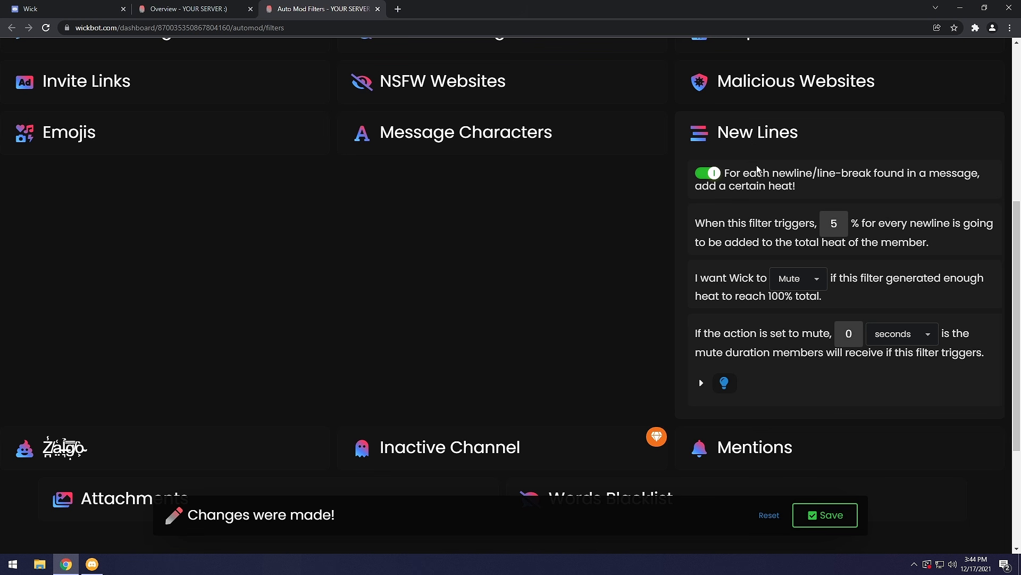
{"action": "left_click", "coordinate": [756, 152]}
{"action": "left_click", "coordinate": [177, 267]}
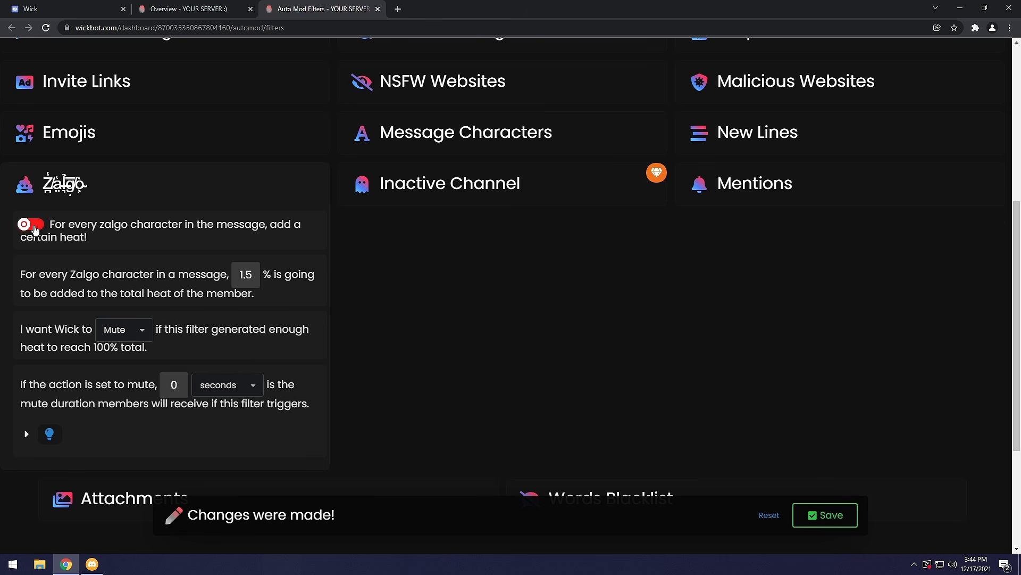
{"action": "left_click", "coordinate": [35, 227]}
Step: Look at the Inactive Channel filter, and examine the heat values and hourly mention limit of the Mentions filter
{"action": "left_click", "coordinate": [467, 198]}
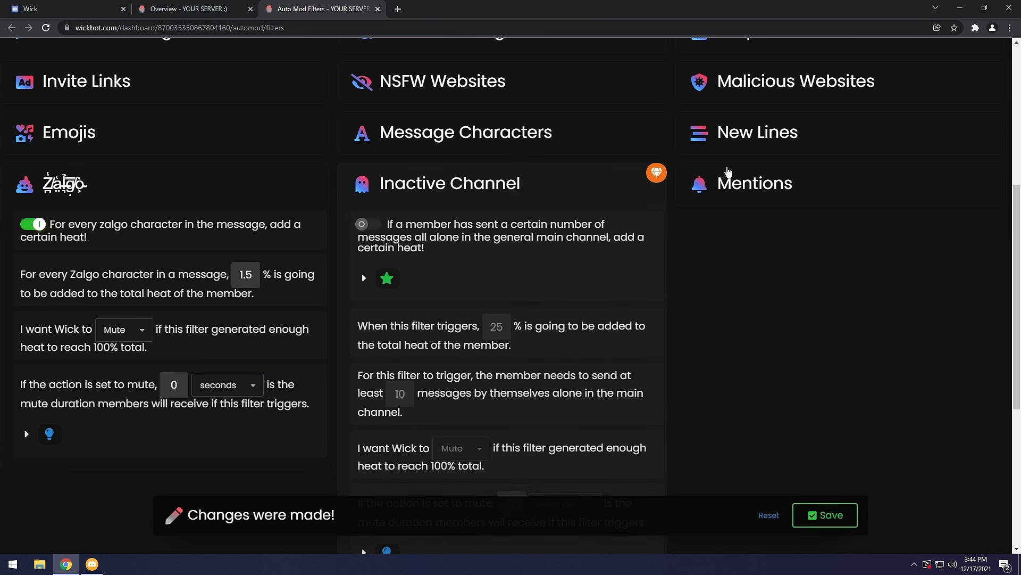
{"action": "left_click", "coordinate": [543, 200]}
{"action": "left_click", "coordinate": [796, 198]}
{"action": "scroll", "coordinate": [750, 192], "scroll_direction": "down", "scroll_amount": 4}
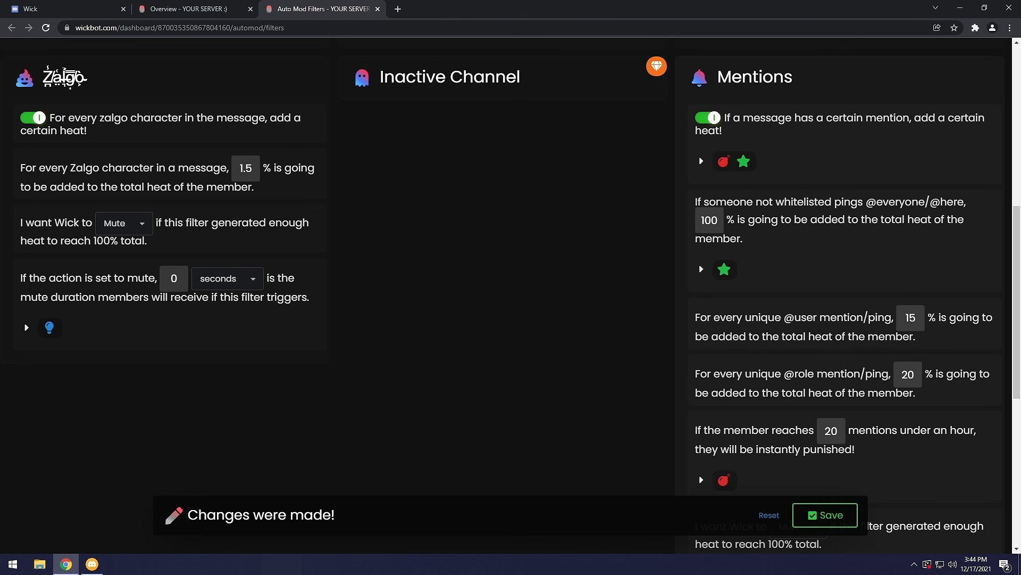
{"action": "scroll", "coordinate": [741, 180], "scroll_direction": "down", "scroll_amount": 2}
{"action": "scroll", "coordinate": [739, 179], "scroll_direction": "up", "scroll_amount": 5}
{"action": "scroll", "coordinate": [740, 178], "scroll_direction": "down", "scroll_amount": 1}
{"action": "scroll", "coordinate": [920, 364], "scroll_direction": "down", "scroll_amount": 1}
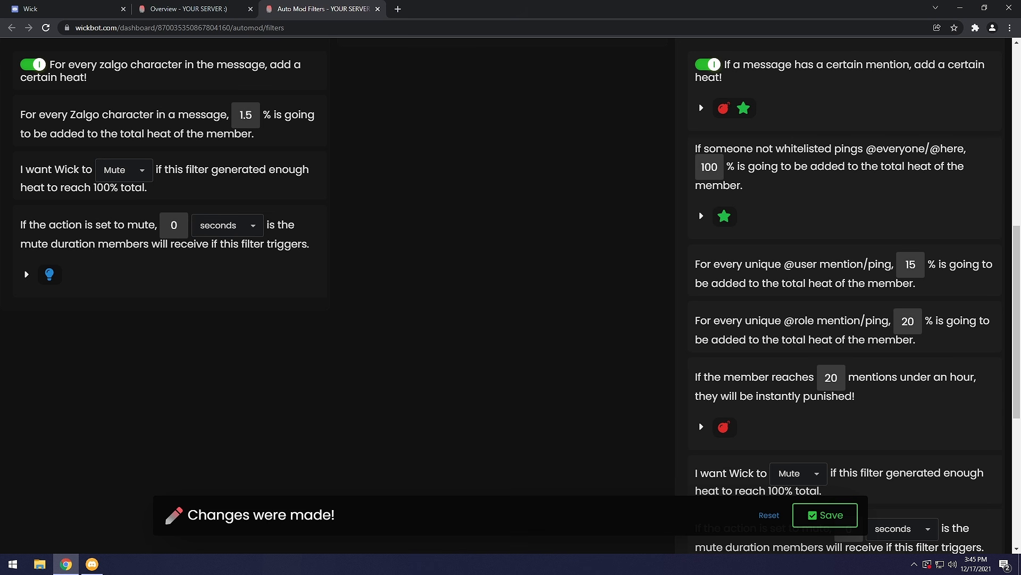
{"action": "scroll", "coordinate": [737, 322], "scroll_direction": "down", "scroll_amount": 2}
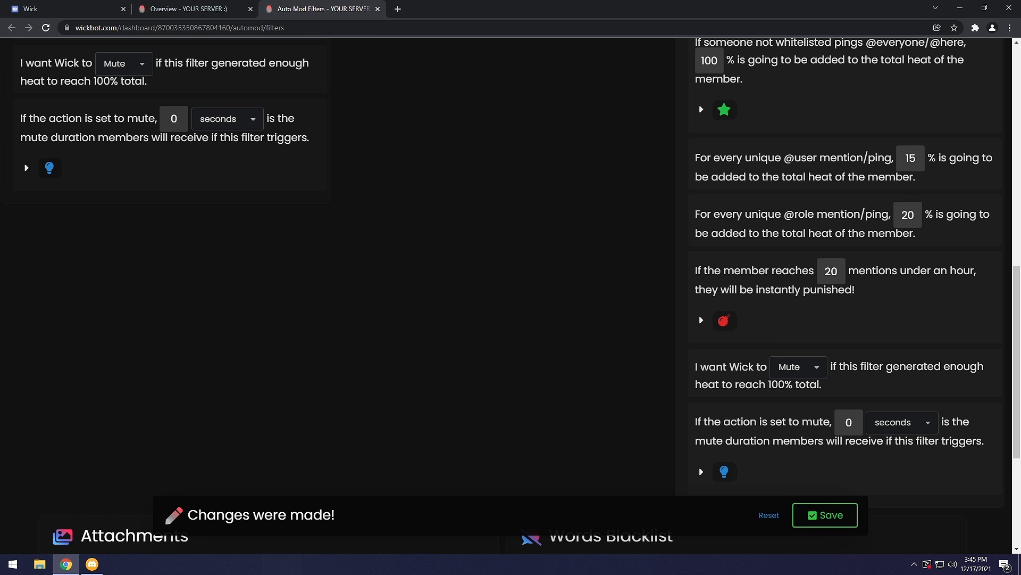
{"action": "scroll", "coordinate": [753, 411], "scroll_direction": "down", "scroll_amount": 1}
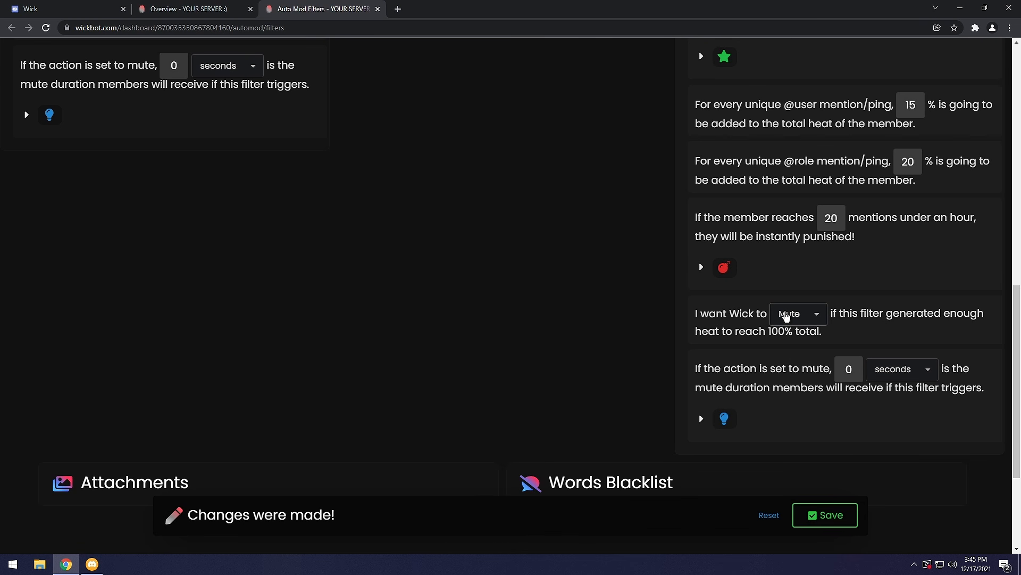
Step: Examine the available punishment actions of the Mentions filter, keep Mute selected, and collapse the Mentions and Zalgo filters
{"action": "left_click", "coordinate": [787, 315]}
{"action": "left_click", "coordinate": [799, 337]}
{"action": "left_click", "coordinate": [799, 314]}
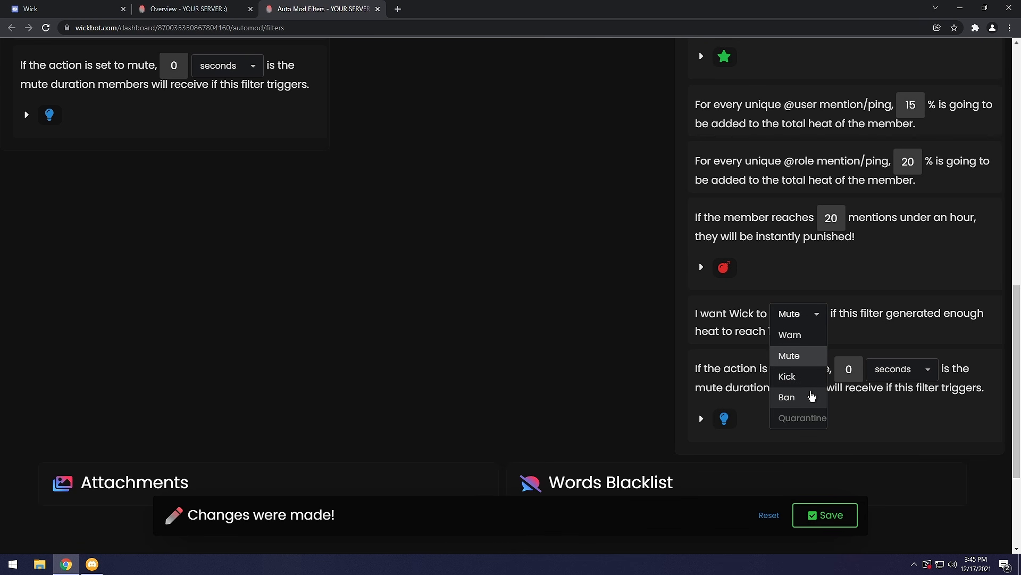
{"action": "left_click", "coordinate": [798, 353]}
{"action": "scroll", "coordinate": [869, 326], "scroll_direction": "up", "scroll_amount": 6}
{"action": "left_click", "coordinate": [797, 182]}
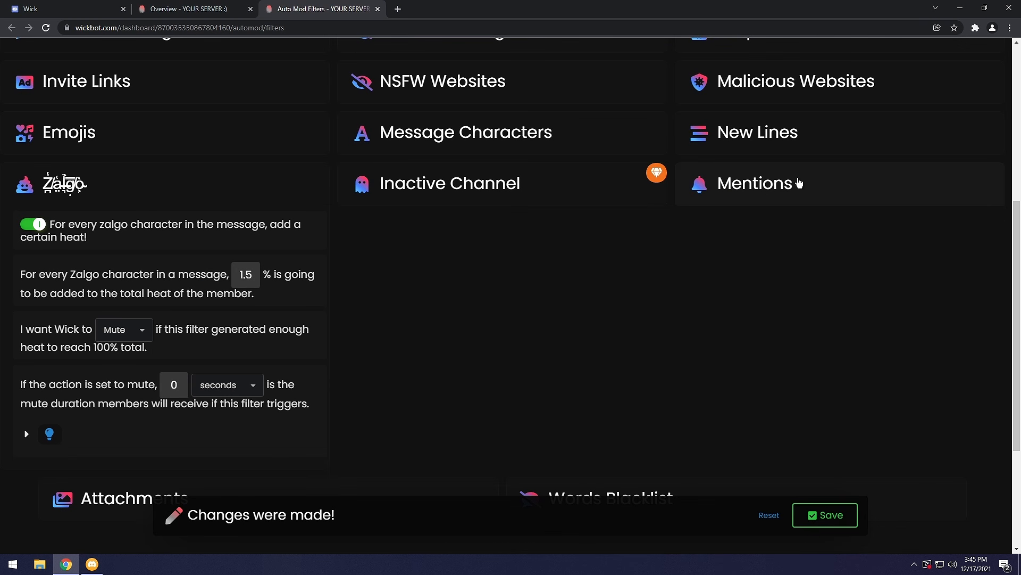
{"action": "scroll", "coordinate": [275, 309], "scroll_direction": "down", "scroll_amount": 4}
{"action": "scroll", "coordinate": [279, 303], "scroll_direction": "up", "scroll_amount": 4}
{"action": "left_click", "coordinate": [132, 215]}
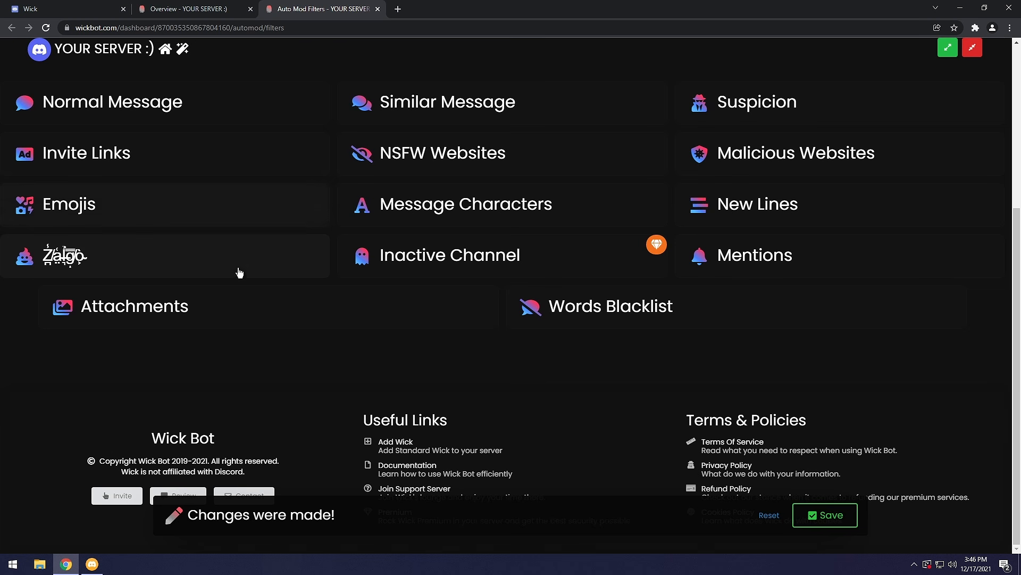
Step: Examine the heat values, action and mute duration of the Attachments filter, and collapse it
{"action": "left_click", "coordinate": [187, 307]}
{"action": "scroll", "coordinate": [187, 308], "scroll_direction": "down", "scroll_amount": 4}
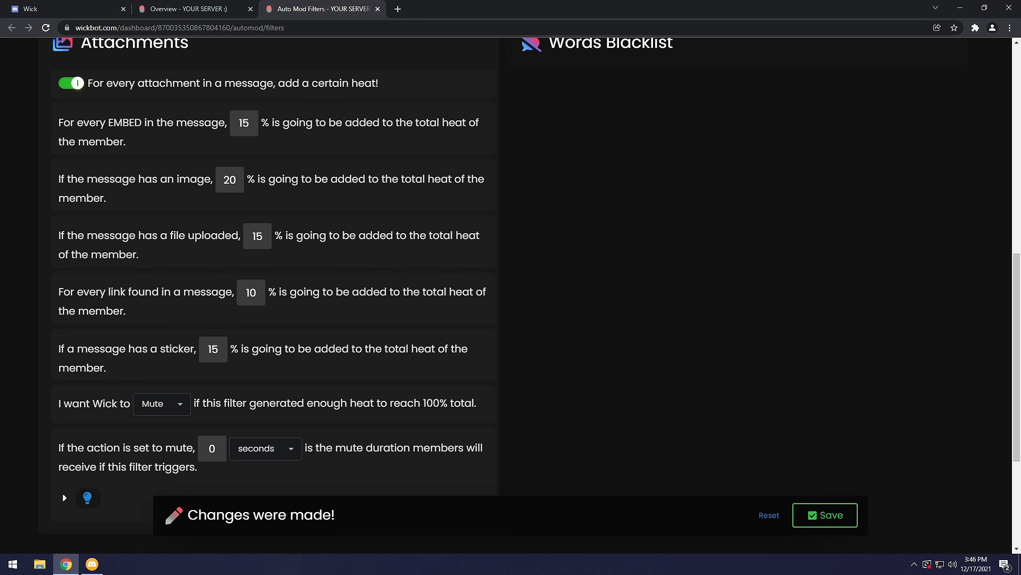
{"action": "left_click", "coordinate": [233, 179]}
{"action": "left_click", "coordinate": [173, 428]}
{"action": "scroll", "coordinate": [571, 236], "scroll_direction": "up", "scroll_amount": 3}
{"action": "left_click", "coordinate": [413, 206]}
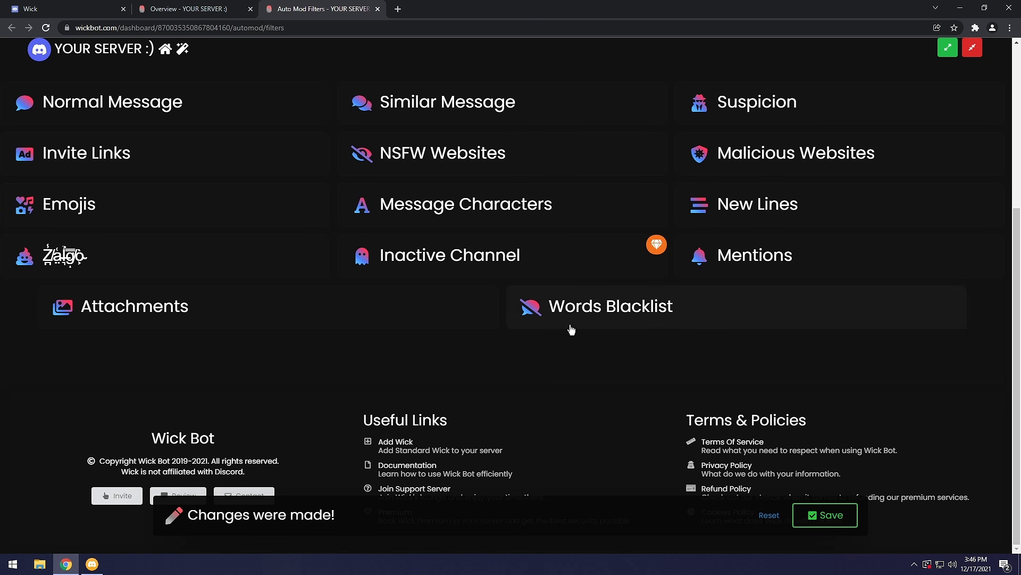
Step: Open the Words Blacklist filter and examine its heat per blacklisted word and its available punishment actions
{"action": "left_click", "coordinate": [661, 311]}
{"action": "scroll", "coordinate": [746, 303], "scroll_direction": "down", "scroll_amount": 3}
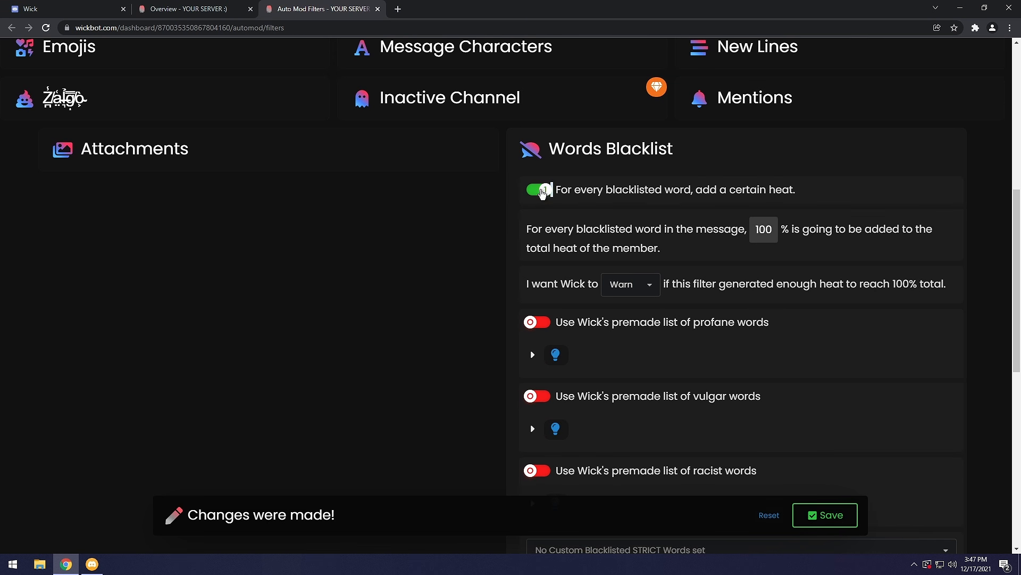
{"action": "scroll", "coordinate": [737, 219], "scroll_direction": "down", "scroll_amount": 1}
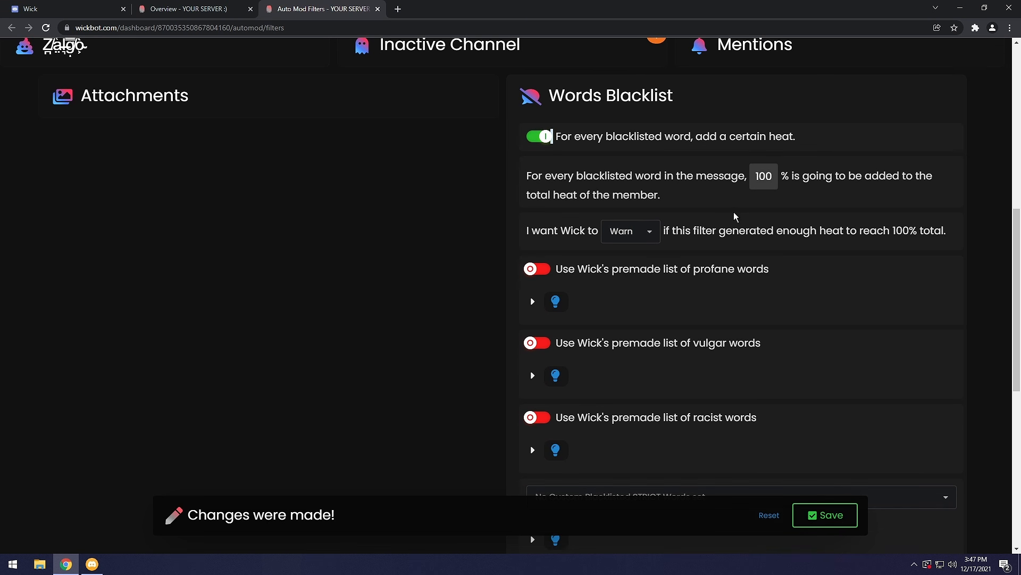
{"action": "left_click_drag", "start_coordinate": [759, 176], "coordinate": [772, 176]}
{"action": "left_click", "coordinate": [652, 233]}
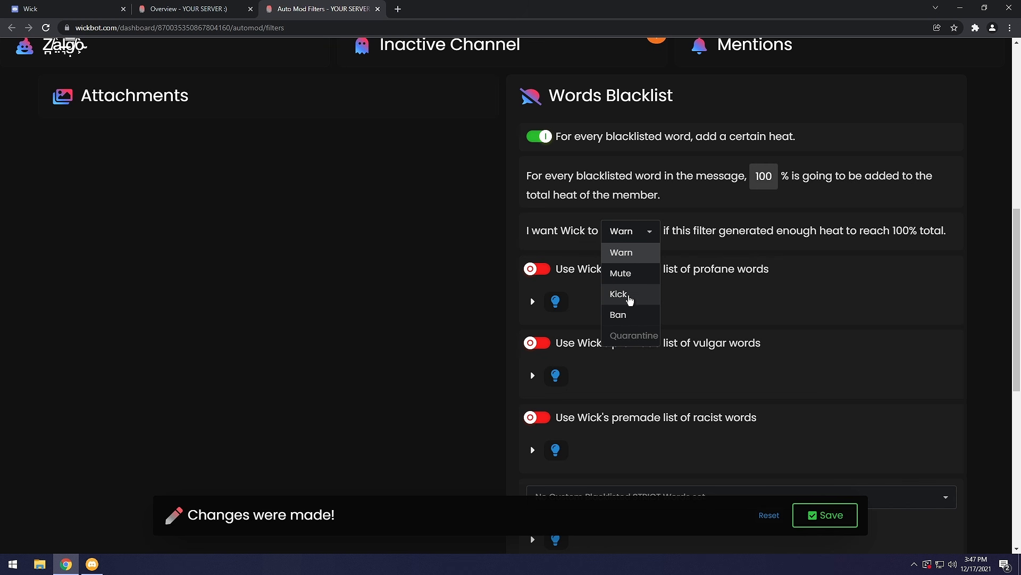
{"action": "left_click", "coordinate": [702, 210]}
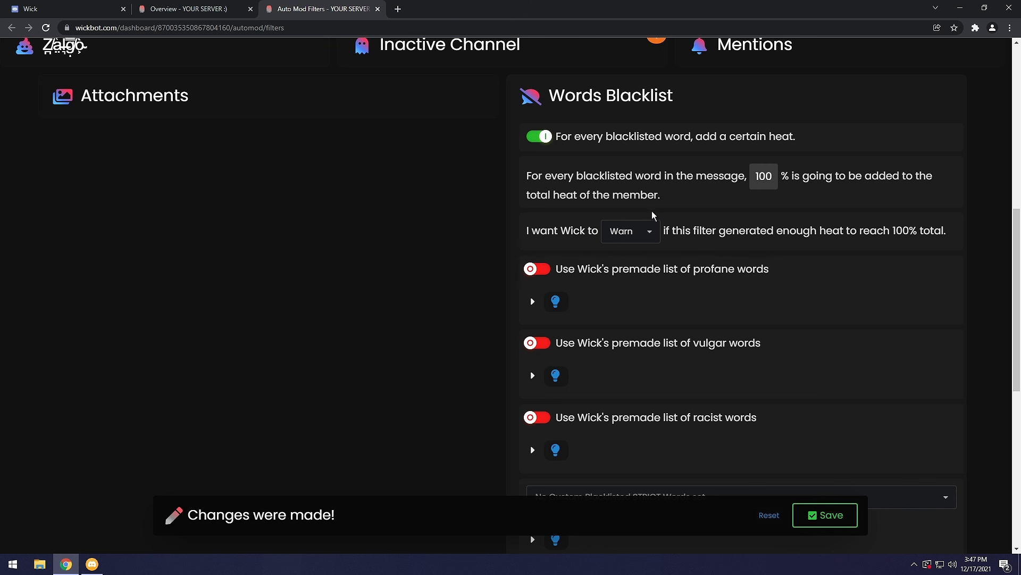
Step: Read the hints for Wick's premade lists of profane and vulgar words, and collapse both
{"action": "scroll", "coordinate": [686, 215], "scroll_direction": "down", "scroll_amount": 2}
{"action": "scroll", "coordinate": [685, 215], "scroll_direction": "down", "scroll_amount": 1}
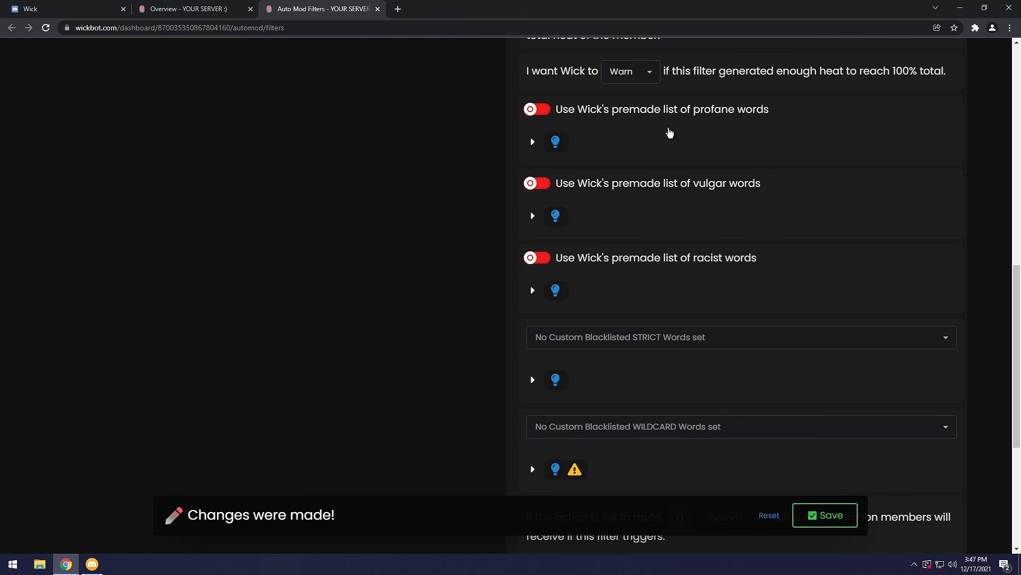
{"action": "left_click", "coordinate": [555, 142]}
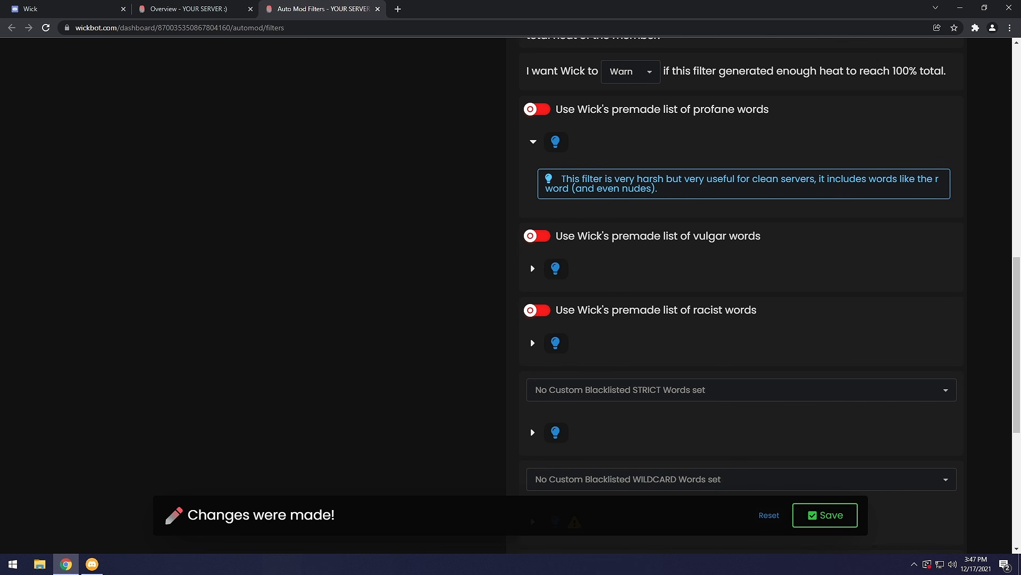
{"action": "double_click", "coordinate": [937, 180]}
{"action": "left_click_drag", "start_coordinate": [621, 189], "coordinate": [651, 189]}
{"action": "left_click", "coordinate": [716, 203]}
{"action": "left_click", "coordinate": [533, 141]}
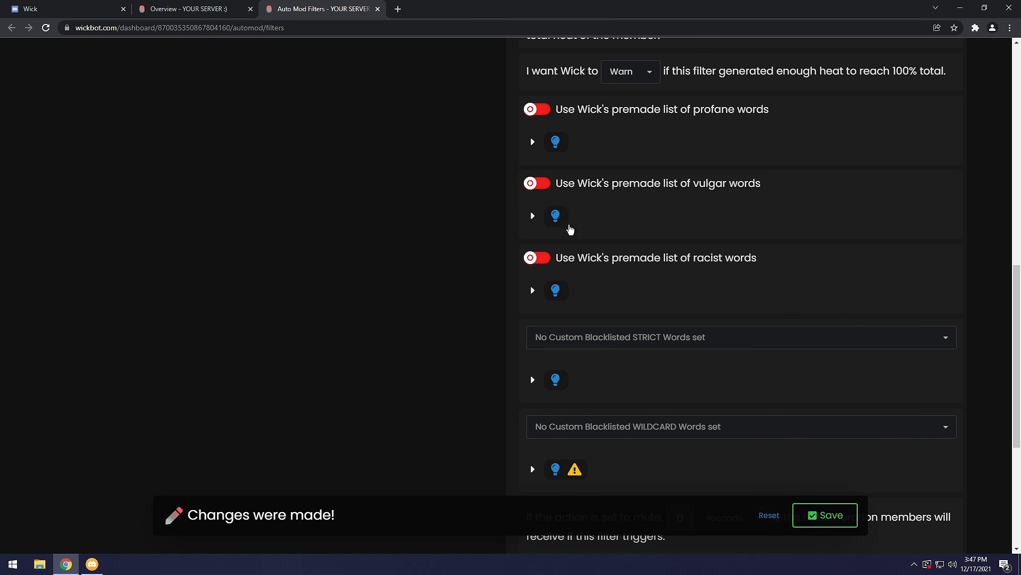
{"action": "left_click", "coordinate": [532, 217]}
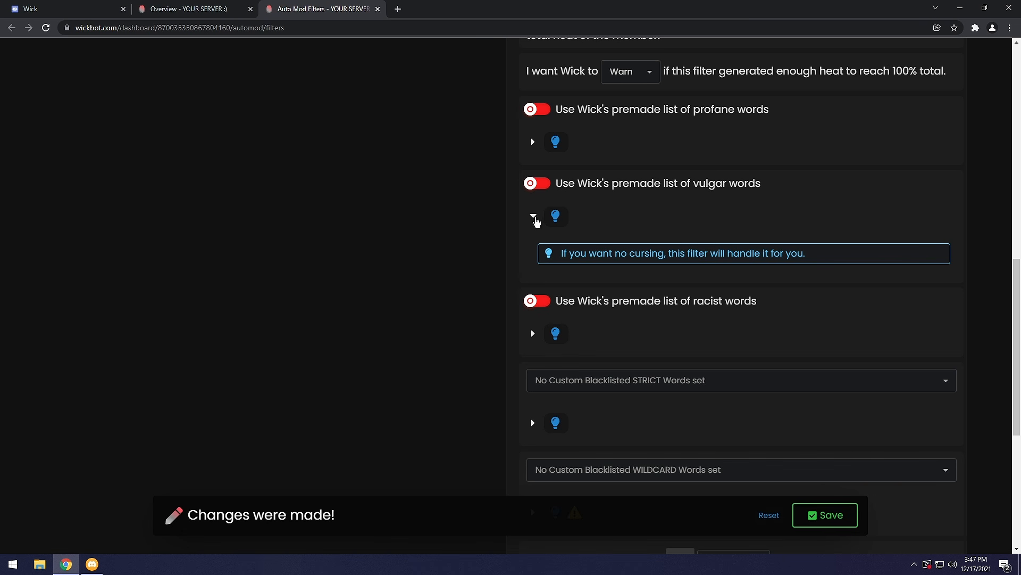
{"action": "left_click", "coordinate": [533, 216]}
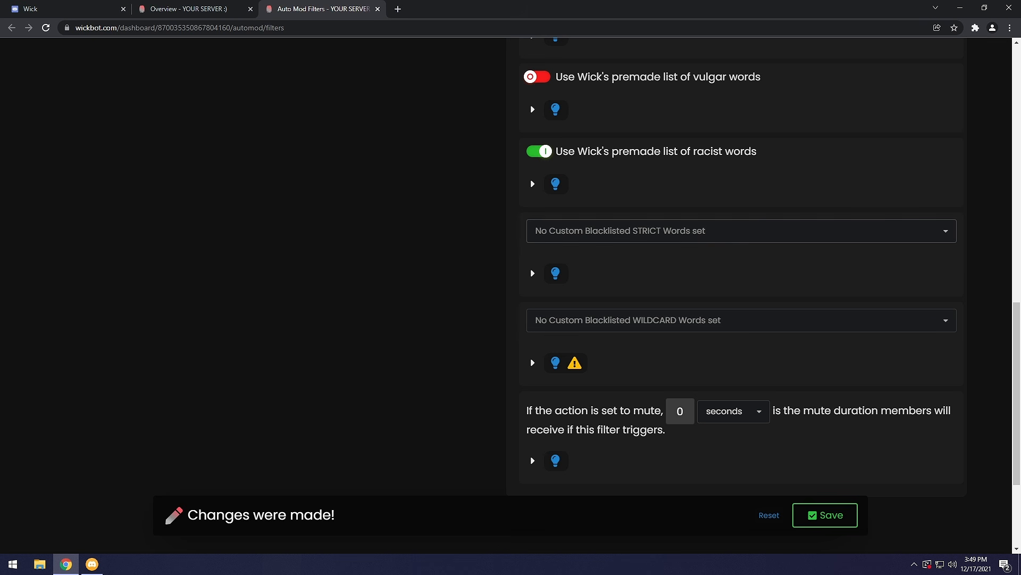
Step: Add "banana" as a custom blacklisted STRICT word, and read the hint on how strict words are matched
{"action": "left_click", "coordinate": [621, 230]}
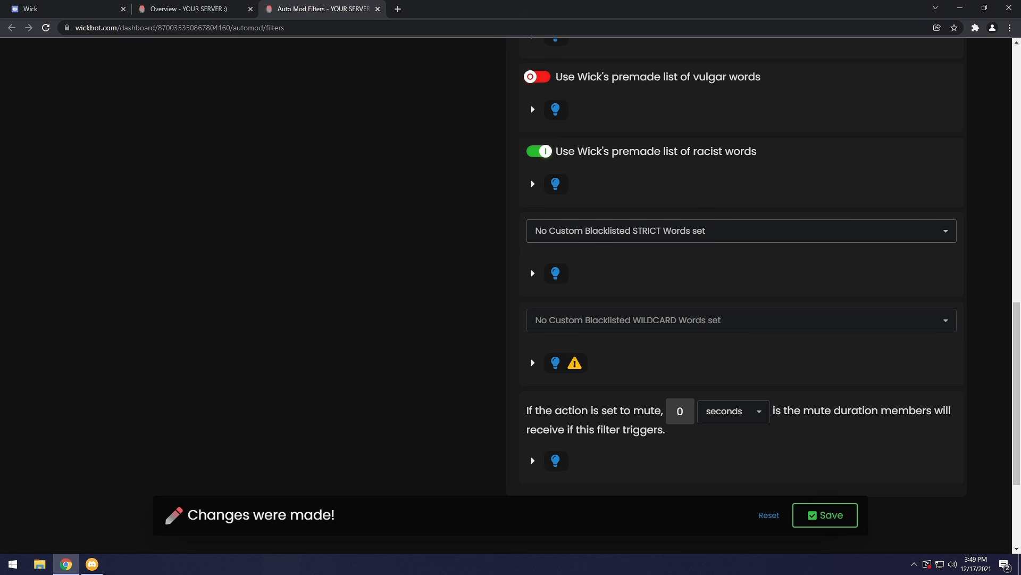
{"action": "type", "text": "banana"}
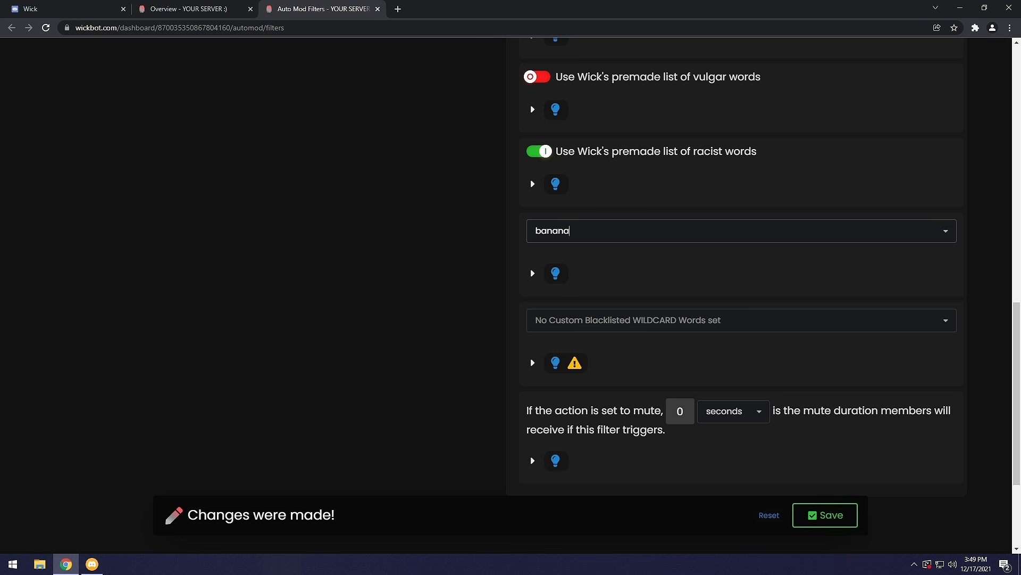
{"action": "key", "text": "Return"}
{"action": "left_click", "coordinate": [630, 279]}
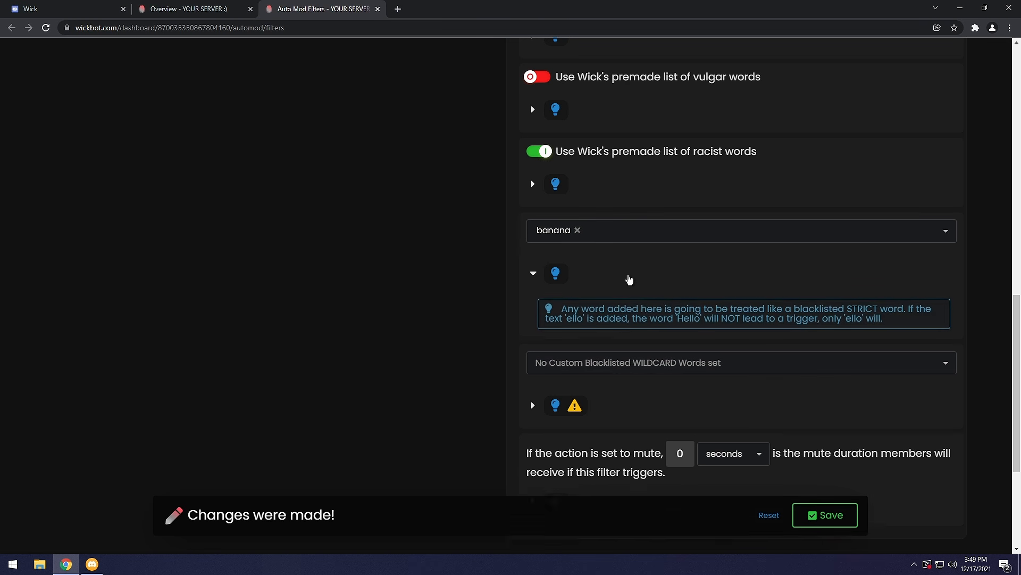
{"action": "left_click", "coordinate": [629, 278]}
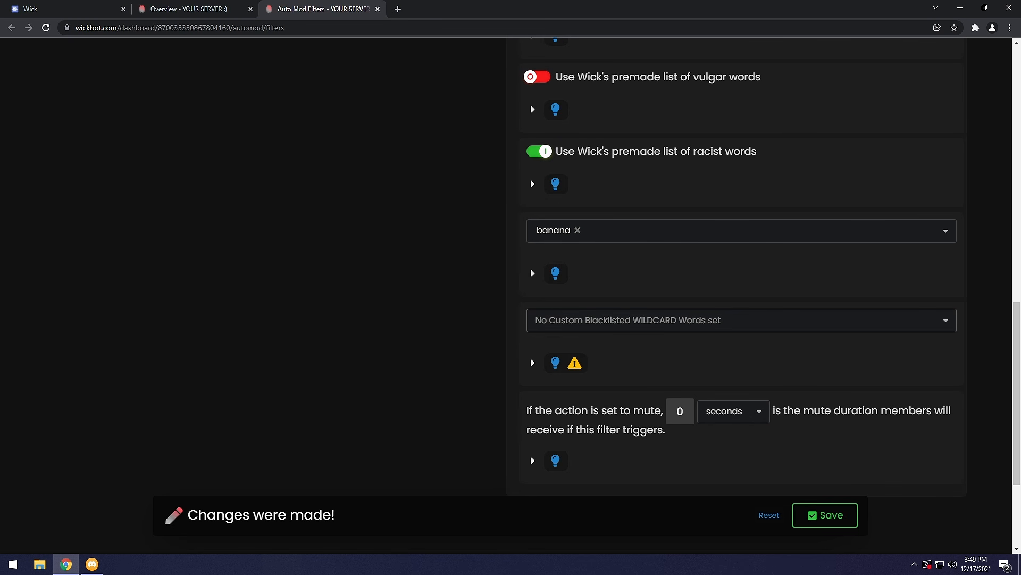
{"action": "left_click", "coordinate": [537, 320]}
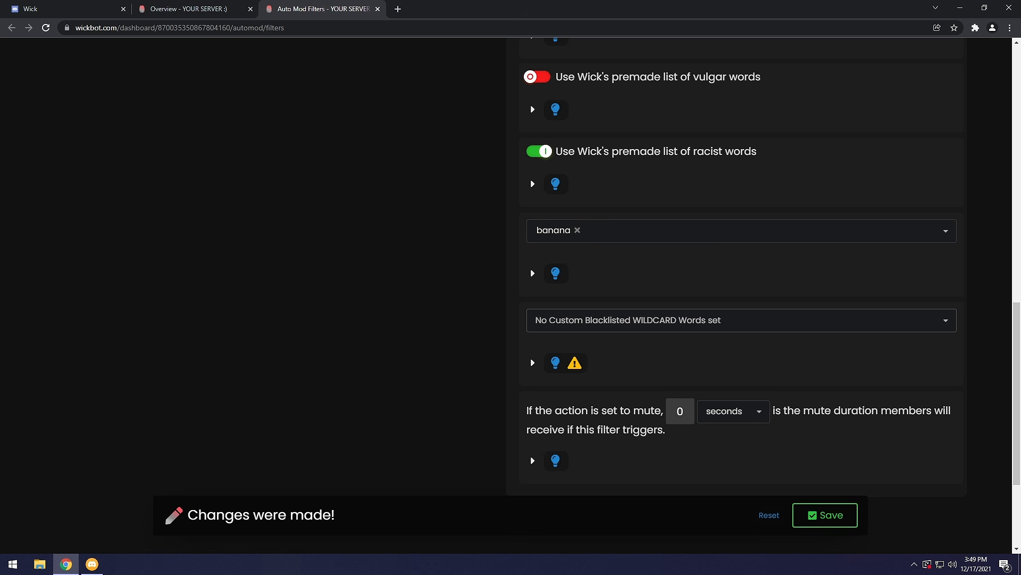
{"action": "left_click", "coordinate": [625, 230]}
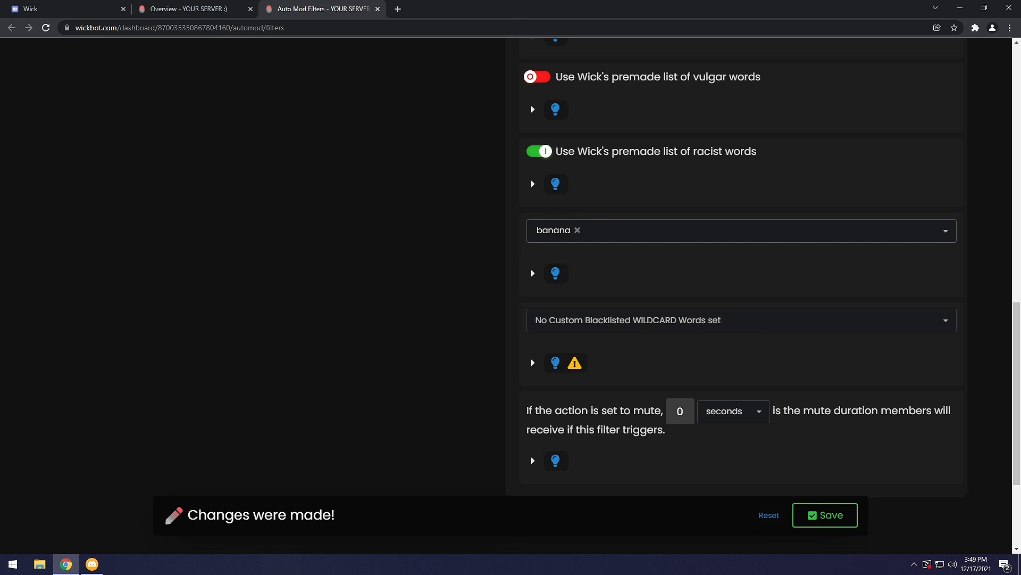
{"action": "type", "text": "srtraw"}
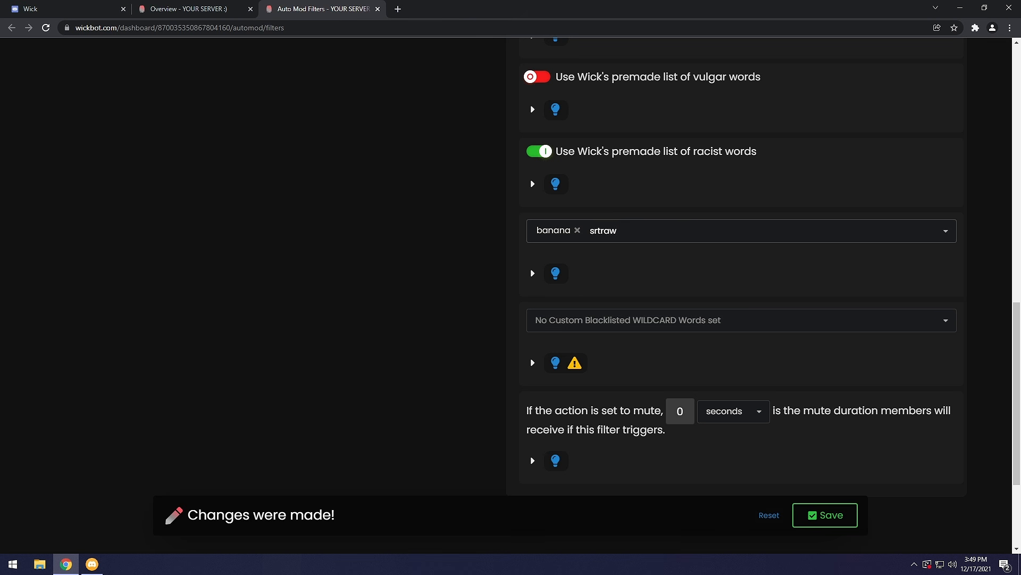
{"action": "key", "text": "ctrl+BackSpace"}
Step: Add "berry" as a custom blacklisted WILDCARD word
{"action": "left_click", "coordinate": [625, 323]}
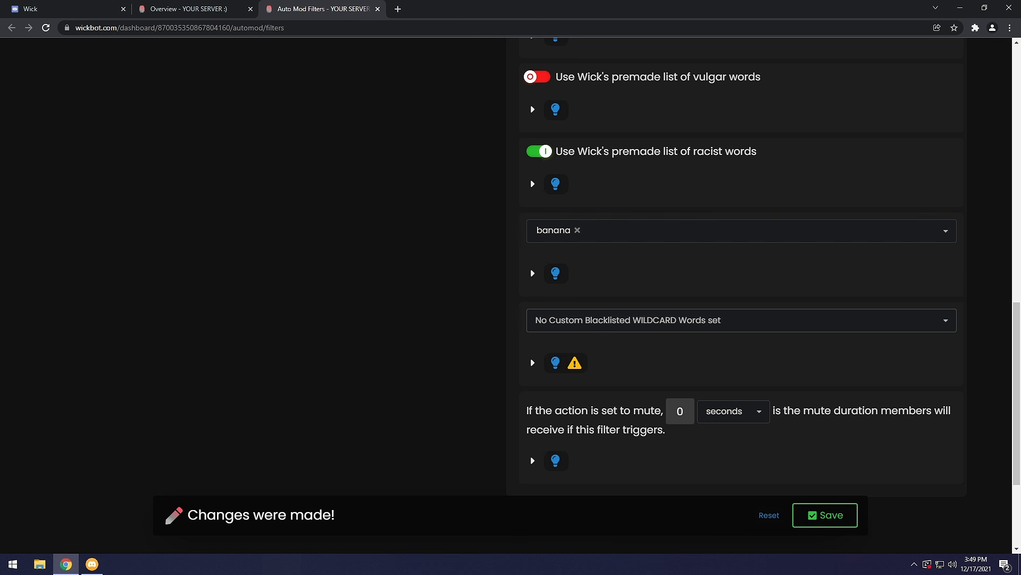
{"action": "type", "text": "berry"}
{"action": "key", "text": "Return"}
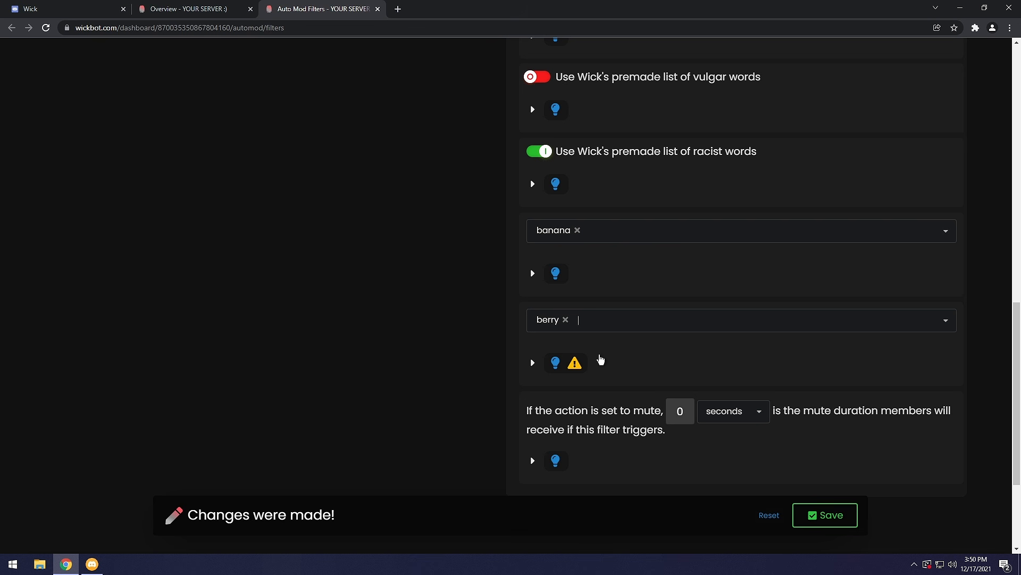
Step: Expand and compare the hints for the custom WILDCARD and STRICT word lists
{"action": "left_click", "coordinate": [532, 363]}
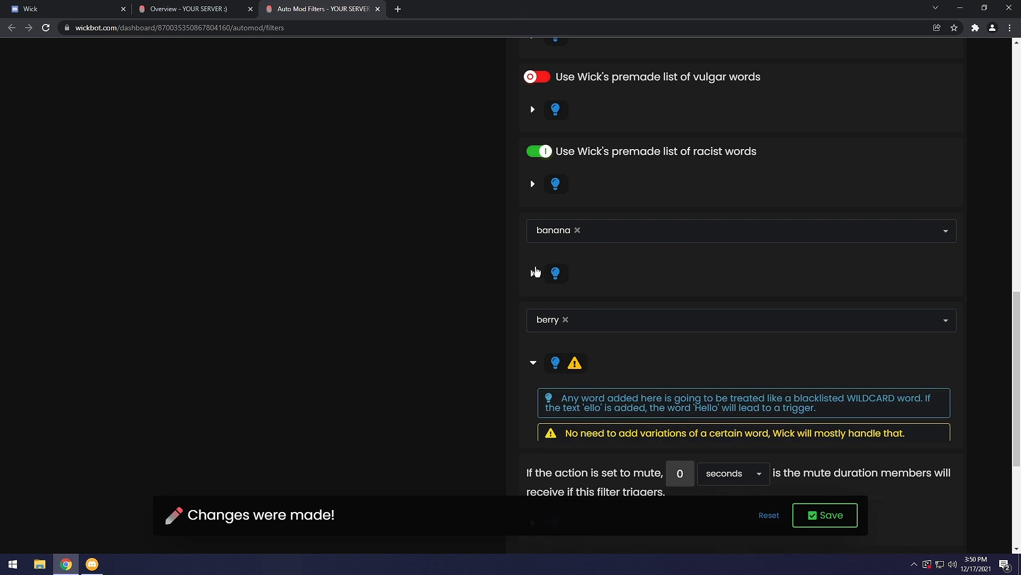
{"action": "left_click", "coordinate": [533, 273]}
{"action": "left_click_drag", "start_coordinate": [908, 311], "coordinate": [579, 310]}
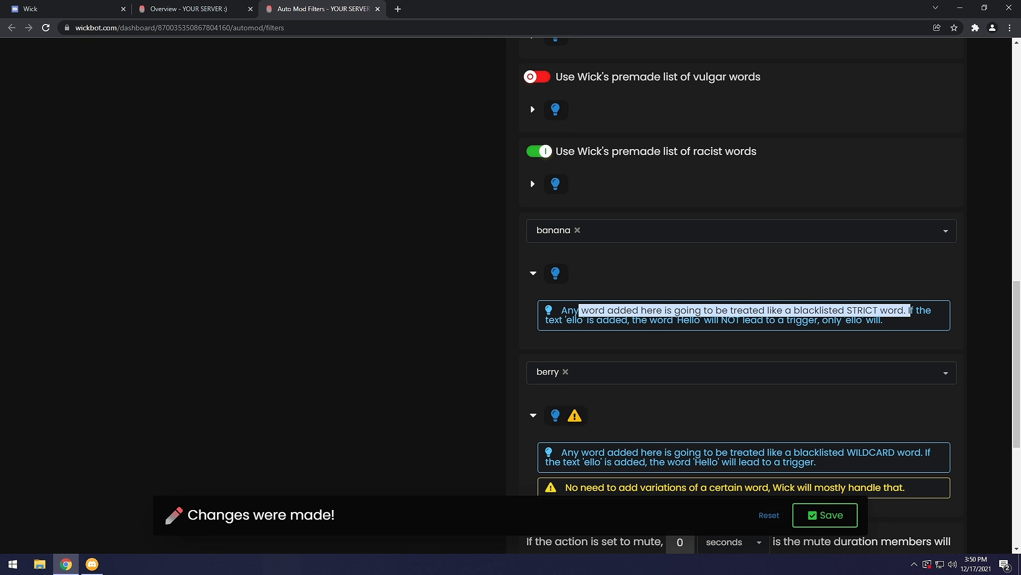
{"action": "left_click", "coordinate": [665, 341]}
Step: Set the mute duration of the Words Blacklist filter to 5 minutes
{"action": "scroll", "coordinate": [792, 432], "scroll_direction": "down", "scroll_amount": 5}
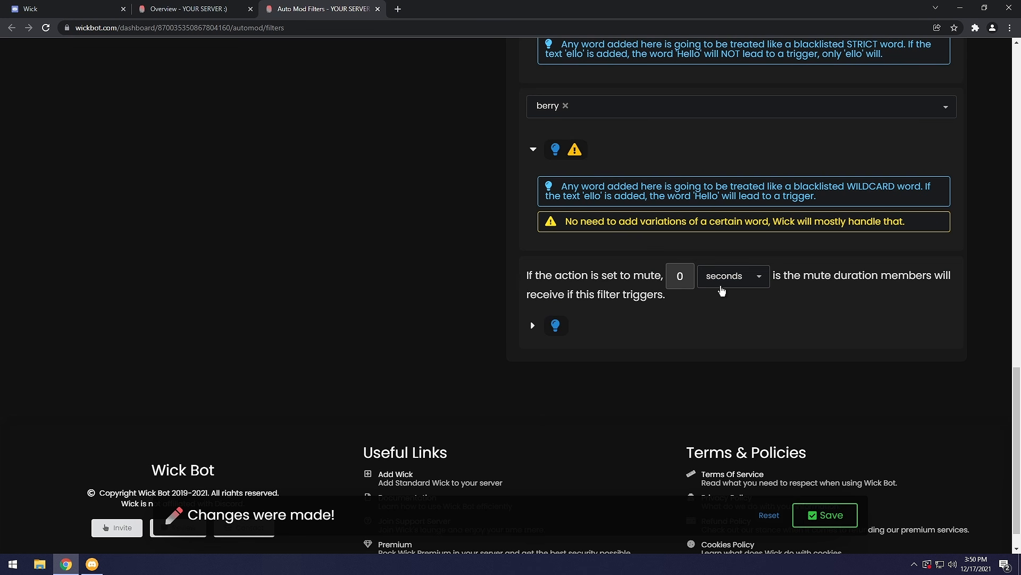
{"action": "left_click", "coordinate": [716, 276]}
{"action": "left_click", "coordinate": [716, 341]}
{"action": "left_click", "coordinate": [681, 276]}
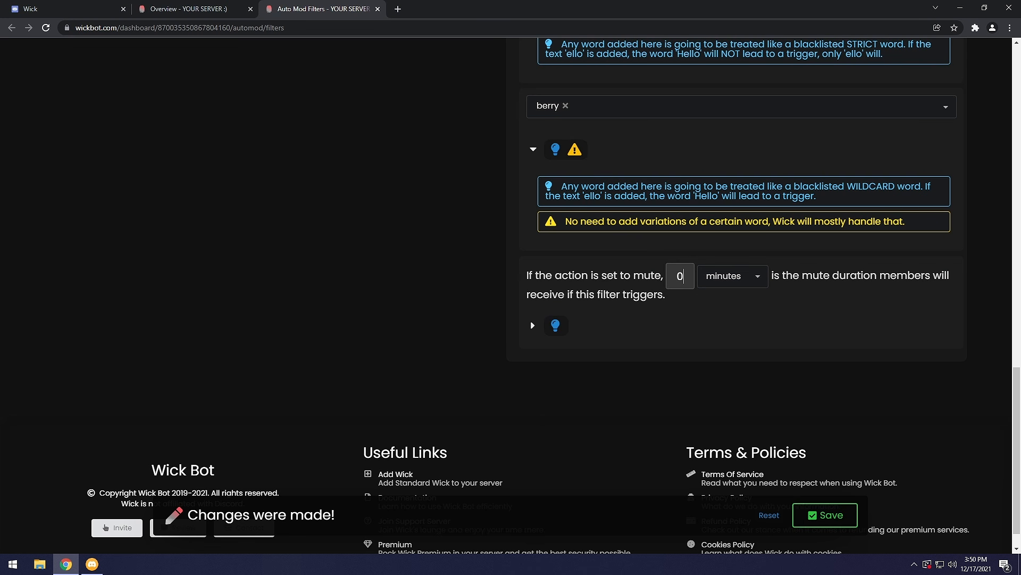
{"action": "key", "text": "BackSpace"}
{"action": "type", "text": "5"}
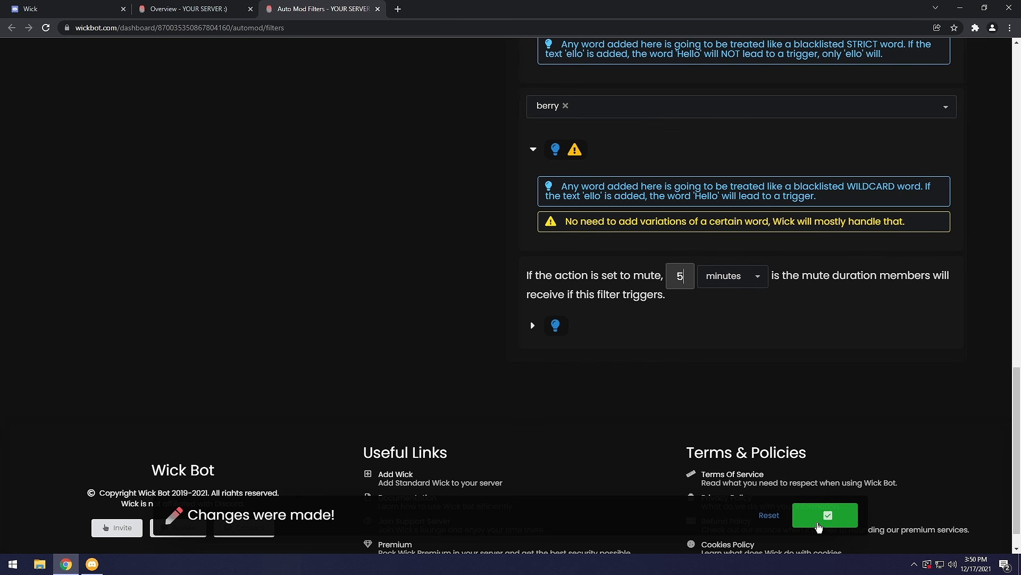
Step: Save the Auto Mod filter changes and close the filters page to return to the server overview
{"action": "left_click", "coordinate": [819, 523]}
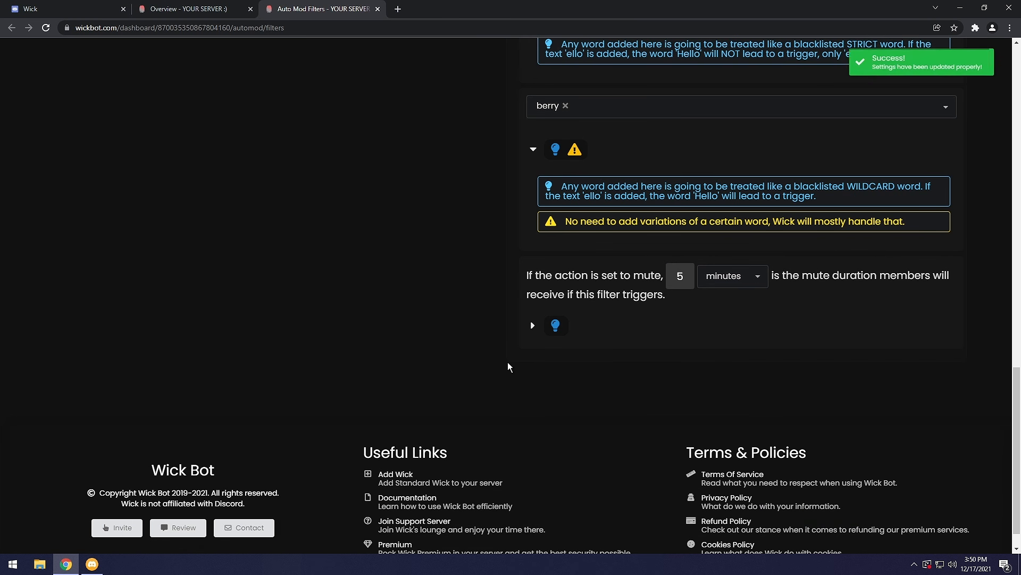
{"action": "scroll", "coordinate": [507, 362], "scroll_direction": "up", "scroll_amount": 9}
{"action": "scroll", "coordinate": [507, 362], "scroll_direction": "up", "scroll_amount": 9}
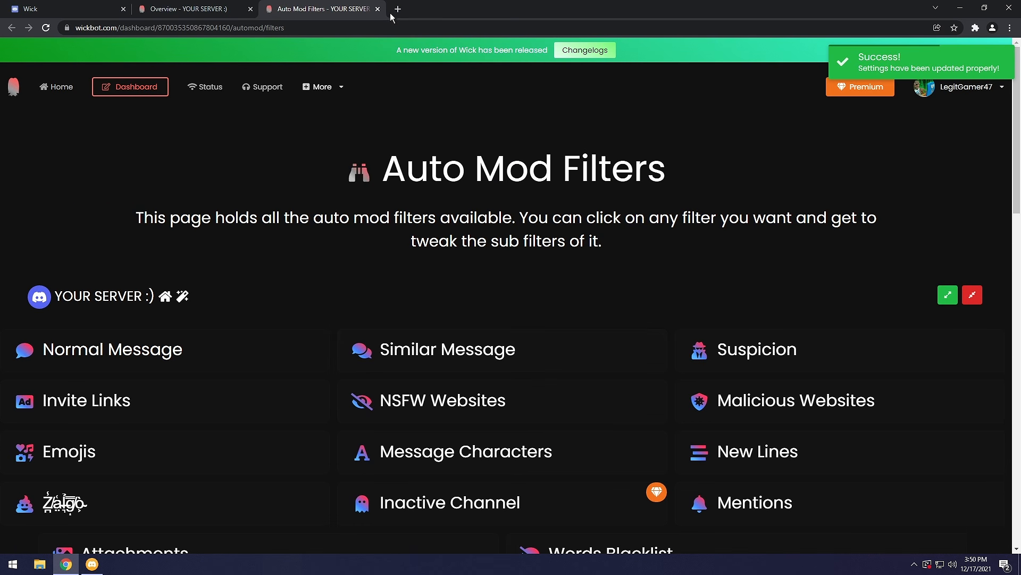
{"action": "left_click", "coordinate": [378, 9]}
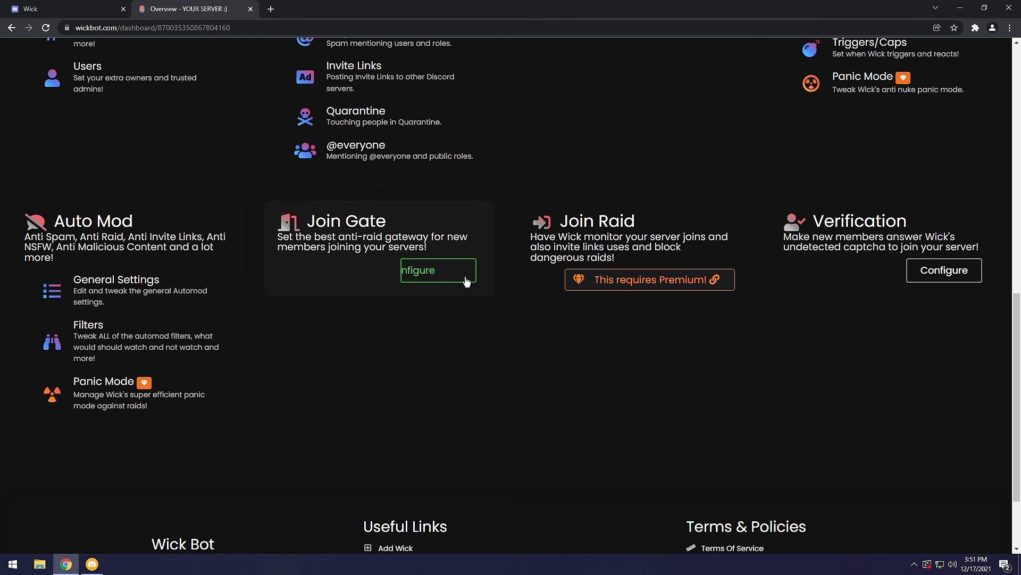
Step: Open the Join Gate configuration and turn off DMing members caught by the join gate
{"action": "left_click", "coordinate": [442, 278]}
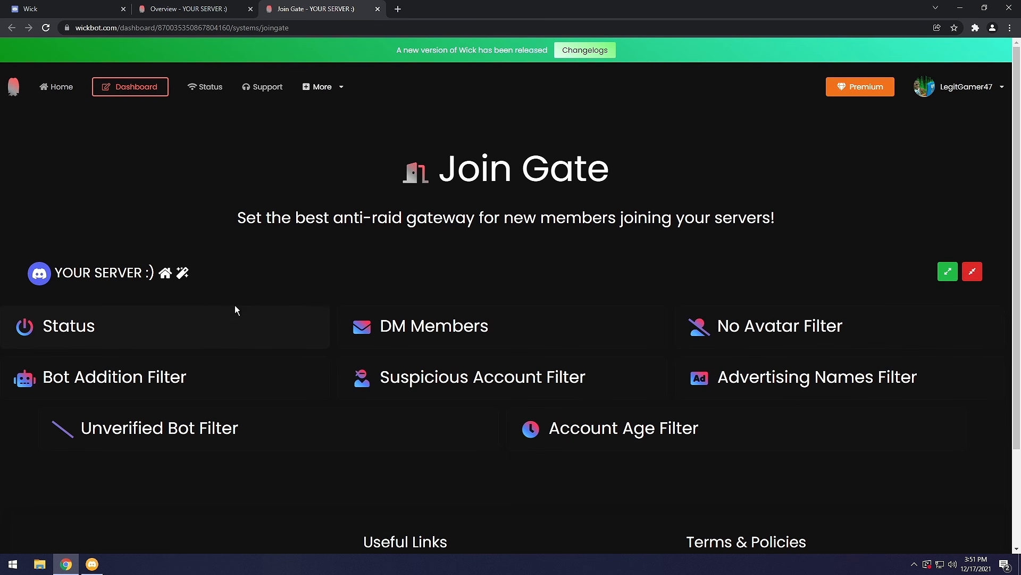
{"action": "left_click", "coordinate": [131, 333]}
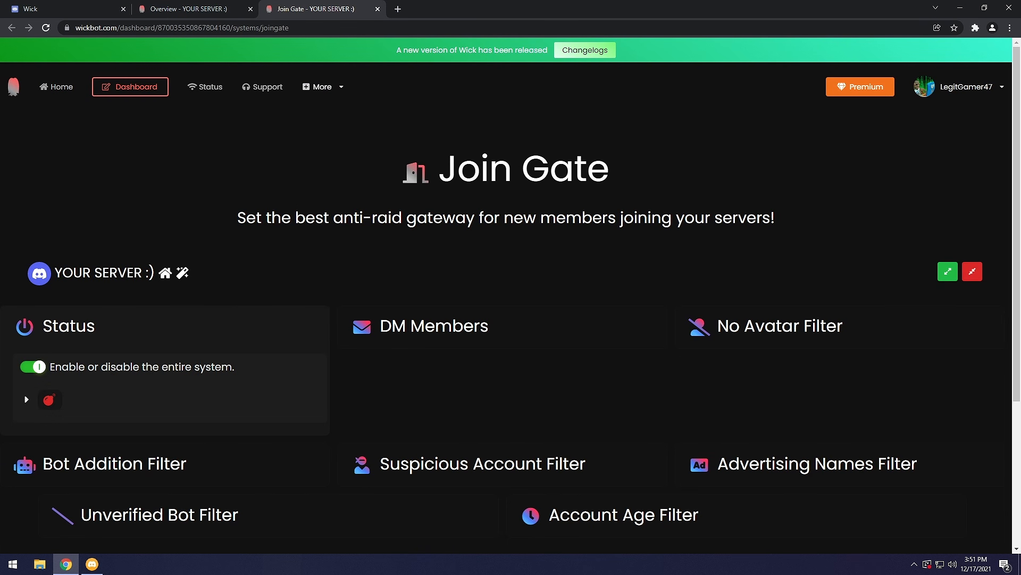
{"action": "left_click", "coordinate": [467, 333]}
{"action": "scroll", "coordinate": [468, 330], "scroll_direction": "down", "scroll_amount": 2}
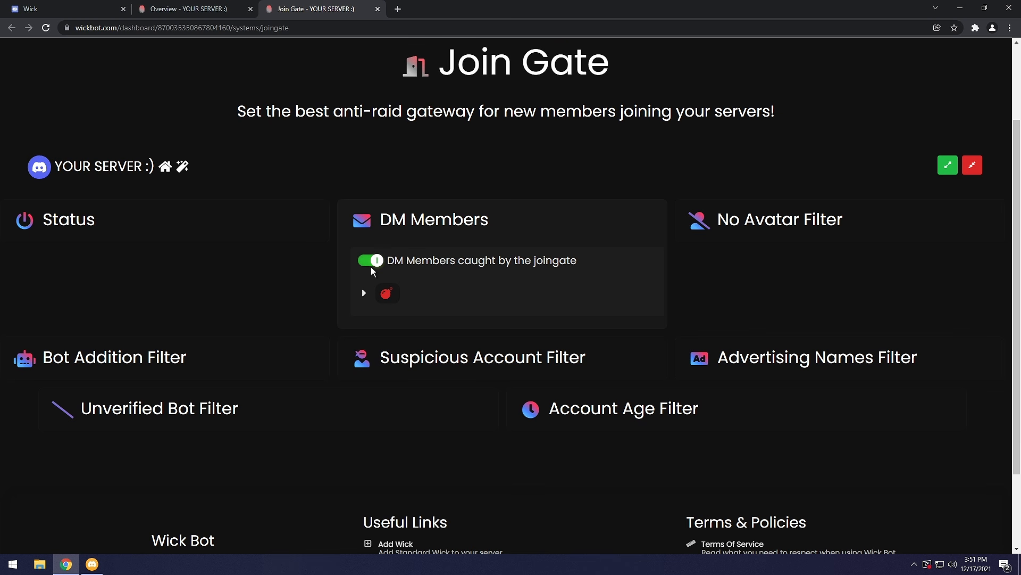
{"action": "left_click", "coordinate": [371, 265]}
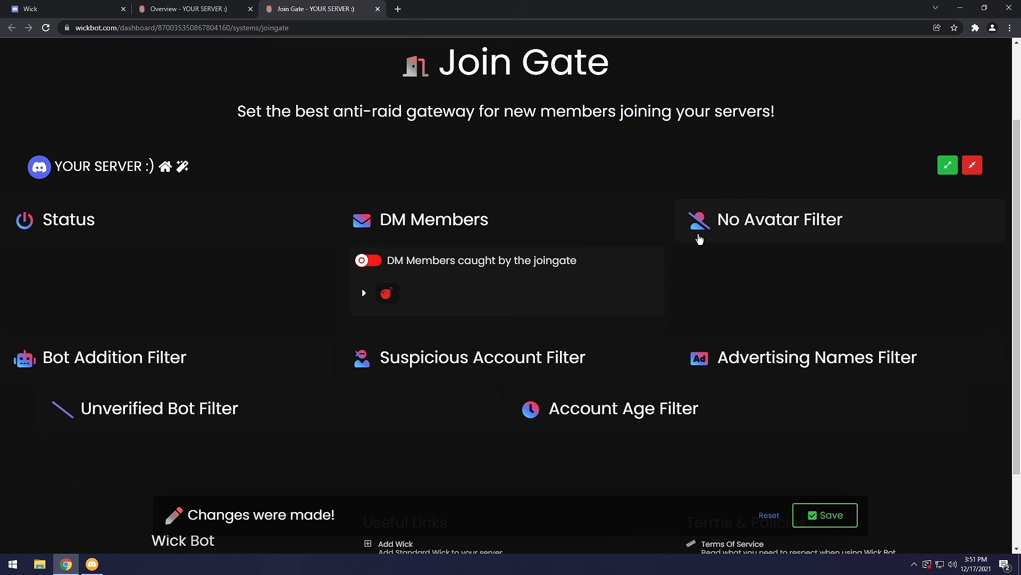
Step: Expand the No Avatar Filter and review its actions for new accounts joining without a custom avatar
{"action": "left_click", "coordinate": [646, 222]}
{"action": "left_click", "coordinate": [742, 233]}
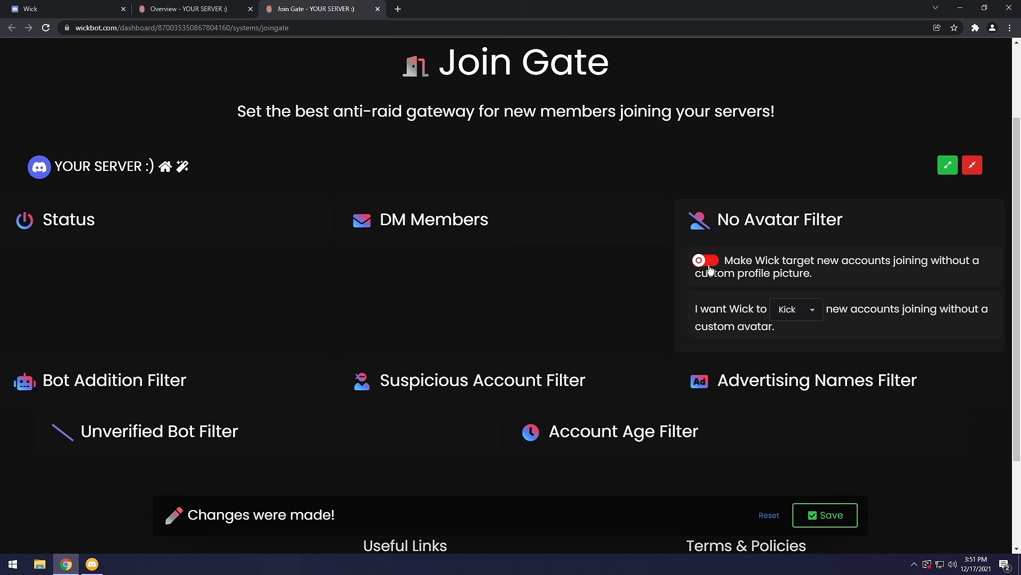
{"action": "left_click", "coordinate": [808, 312]}
{"action": "left_click", "coordinate": [808, 314]}
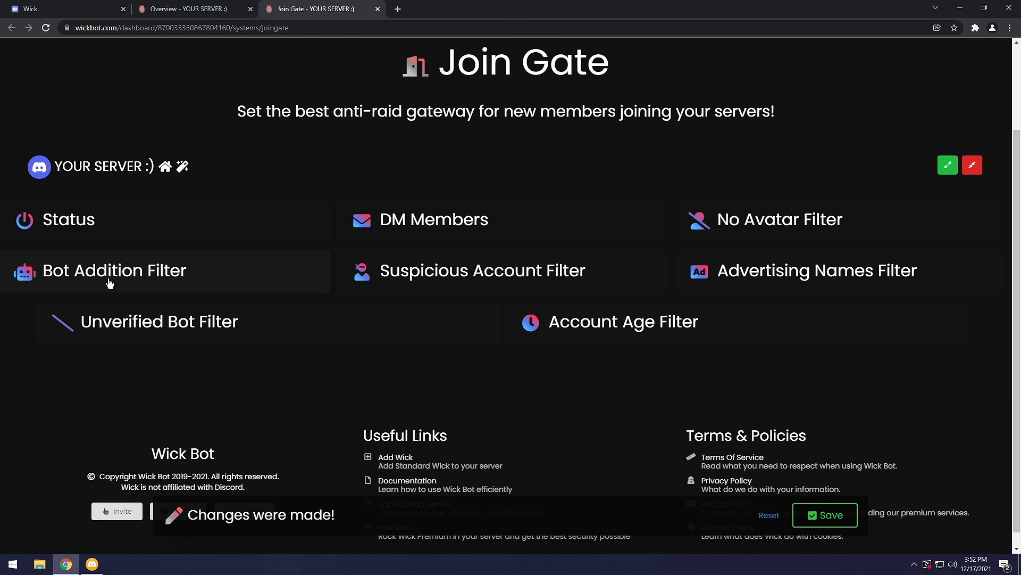
Step: Enable the Bot Addition Filter for bots added by unauthorized members and expand its hint
{"action": "left_click", "coordinate": [108, 269]}
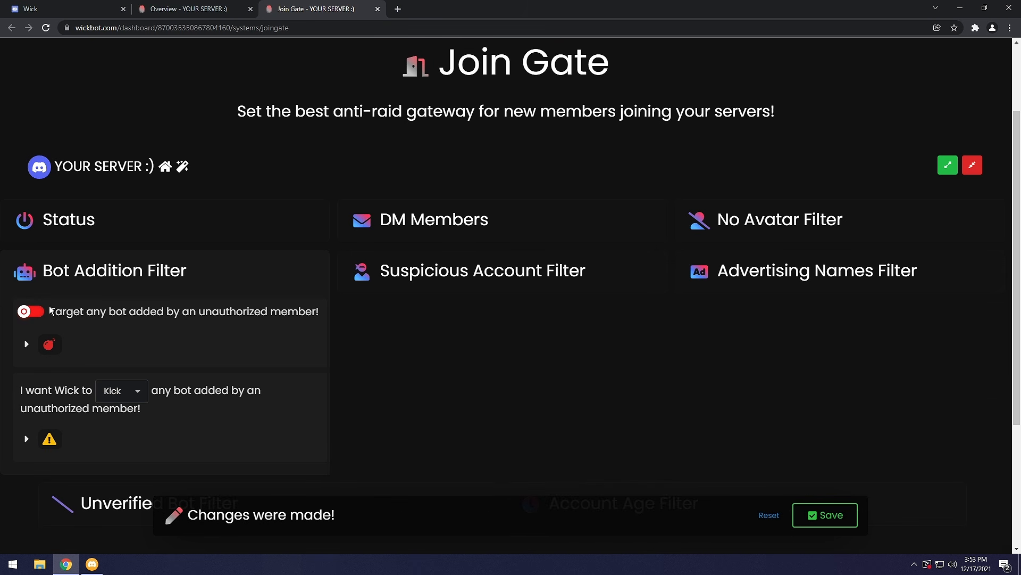
{"action": "left_click", "coordinate": [36, 316]}
{"action": "left_click", "coordinate": [37, 343]}
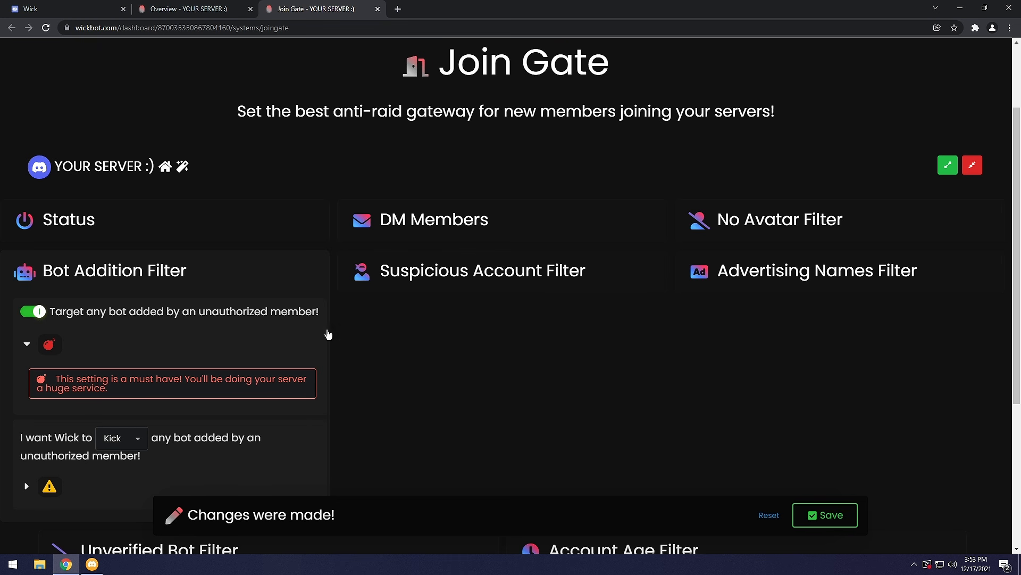
Step: Enable the Suspicious Account Filter, read its hint, and set its action to Mute
{"action": "left_click", "coordinate": [422, 273]}
{"action": "left_click", "coordinate": [217, 295]}
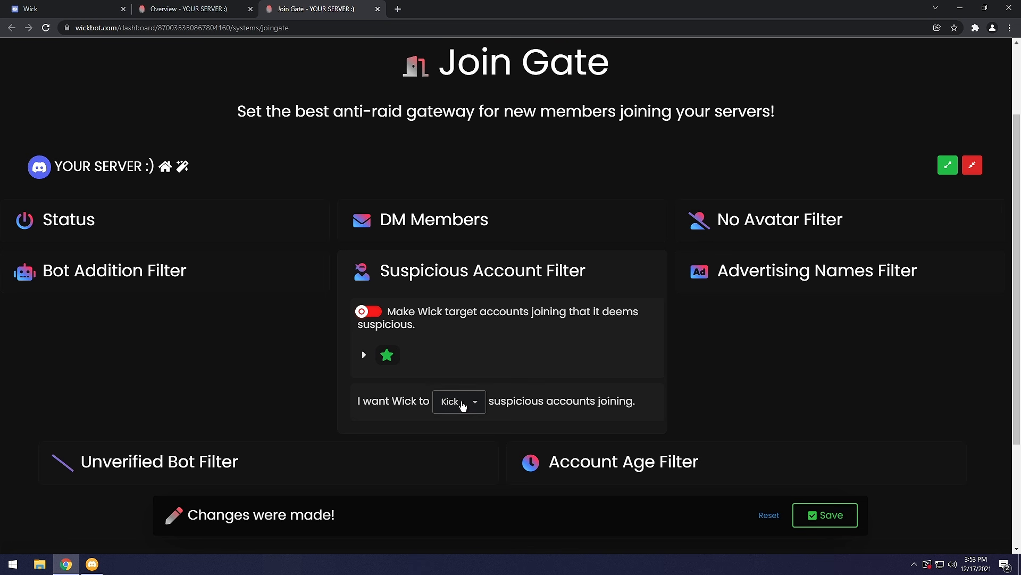
{"action": "left_click", "coordinate": [451, 403]}
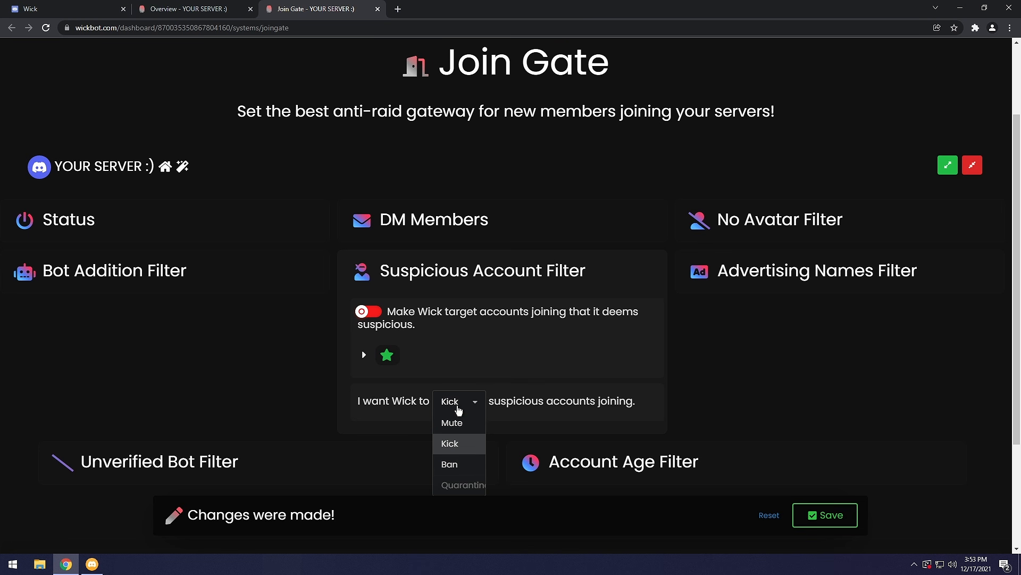
{"action": "left_click", "coordinate": [384, 356]}
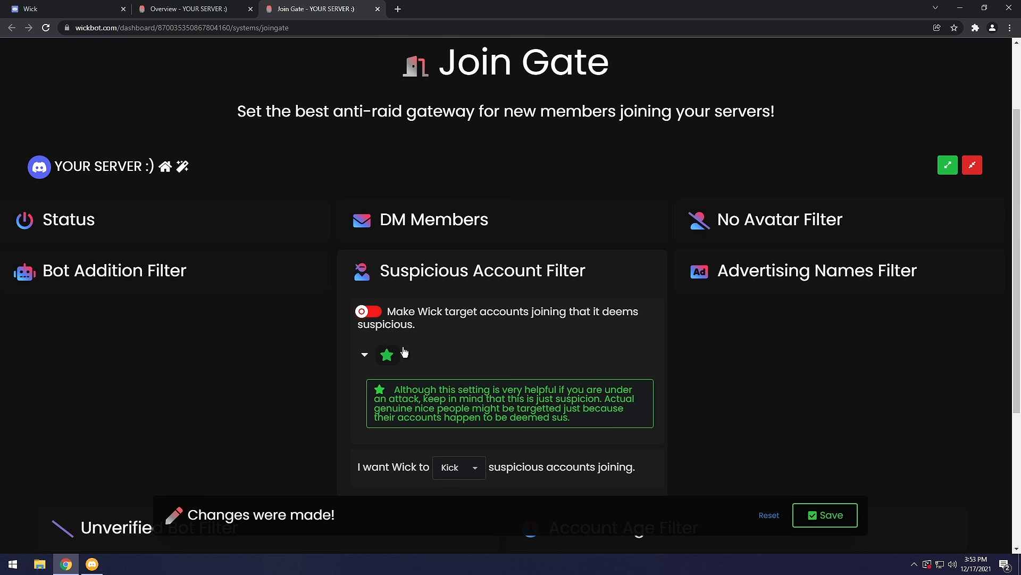
{"action": "left_click", "coordinate": [364, 313]}
{"action": "left_click", "coordinate": [459, 473]}
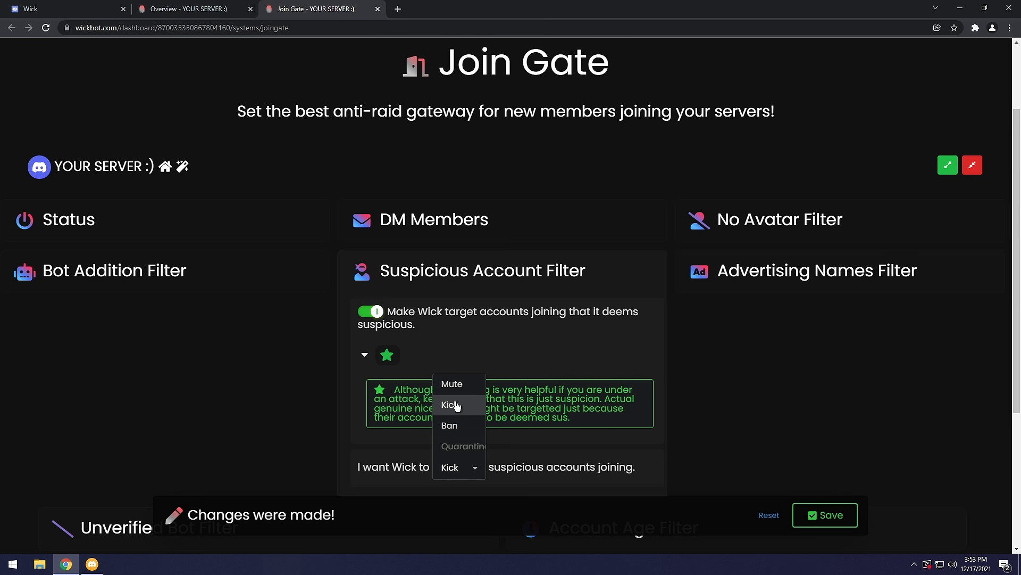
{"action": "left_click", "coordinate": [457, 384]}
{"action": "scroll", "coordinate": [539, 363], "scroll_direction": "down", "scroll_amount": 1}
{"action": "scroll", "coordinate": [539, 363], "scroll_direction": "down", "scroll_amount": 1}
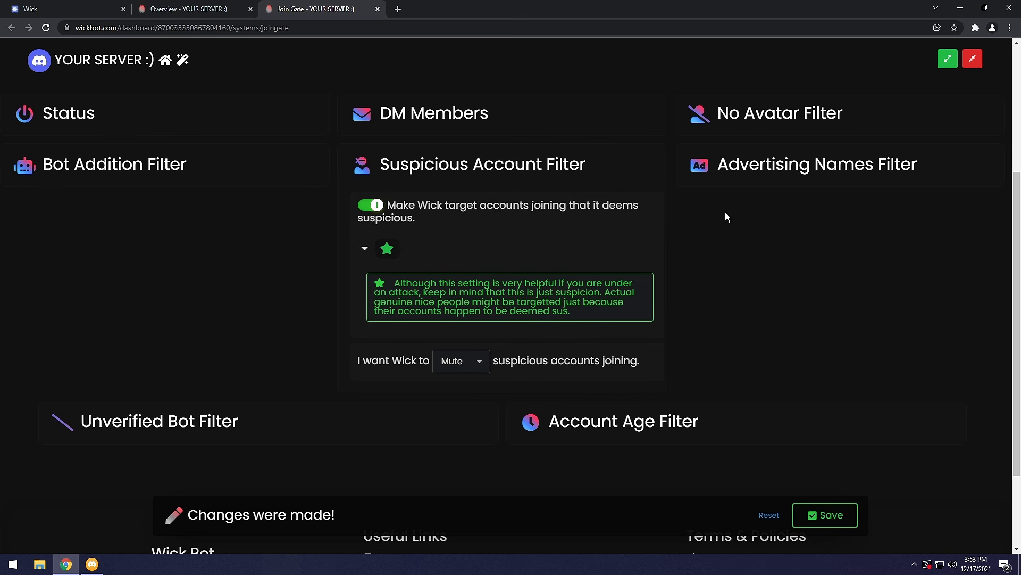
Step: Set the Advertising Names Filter to Kick accounts joining with invite links as usernames
{"action": "left_click", "coordinate": [642, 181]}
{"action": "left_click", "coordinate": [780, 260]}
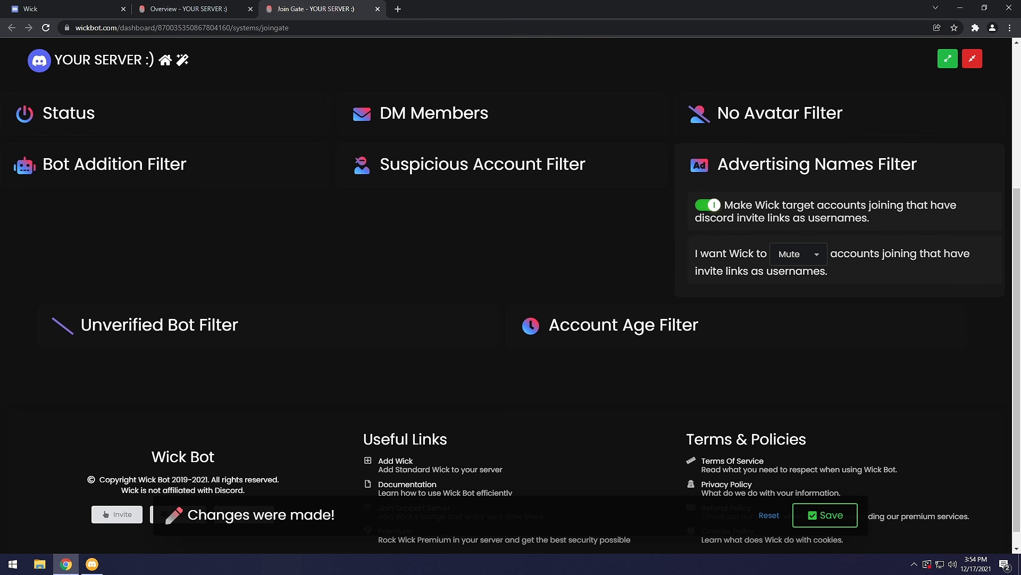
{"action": "left_click", "coordinate": [784, 257]}
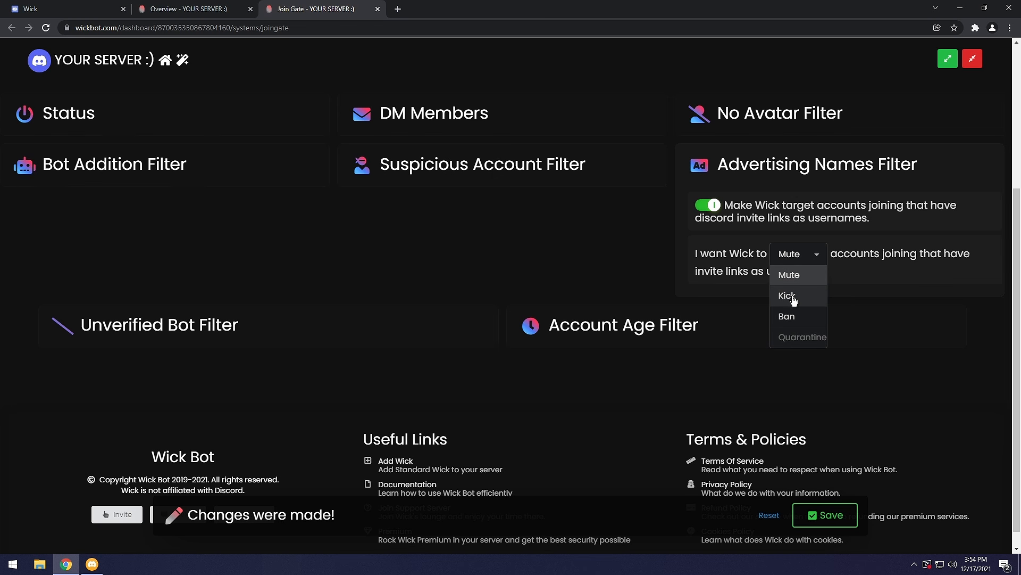
{"action": "left_click", "coordinate": [788, 295]}
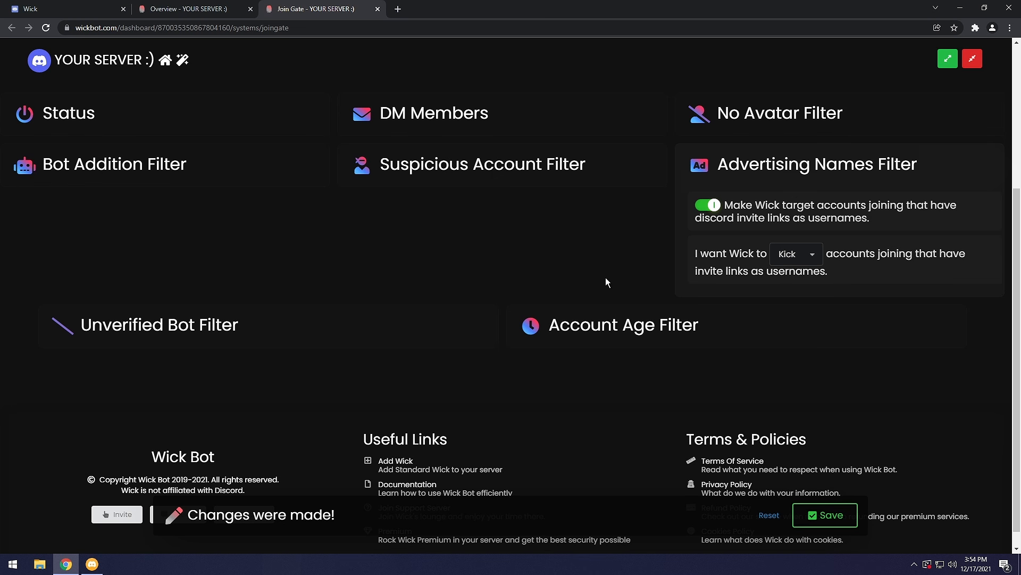
Step: Expand the Unverified Bot Filter, read its hints, and enable targeting of unverified bots being added
{"action": "left_click", "coordinate": [283, 326]}
{"action": "left_click", "coordinate": [721, 173]}
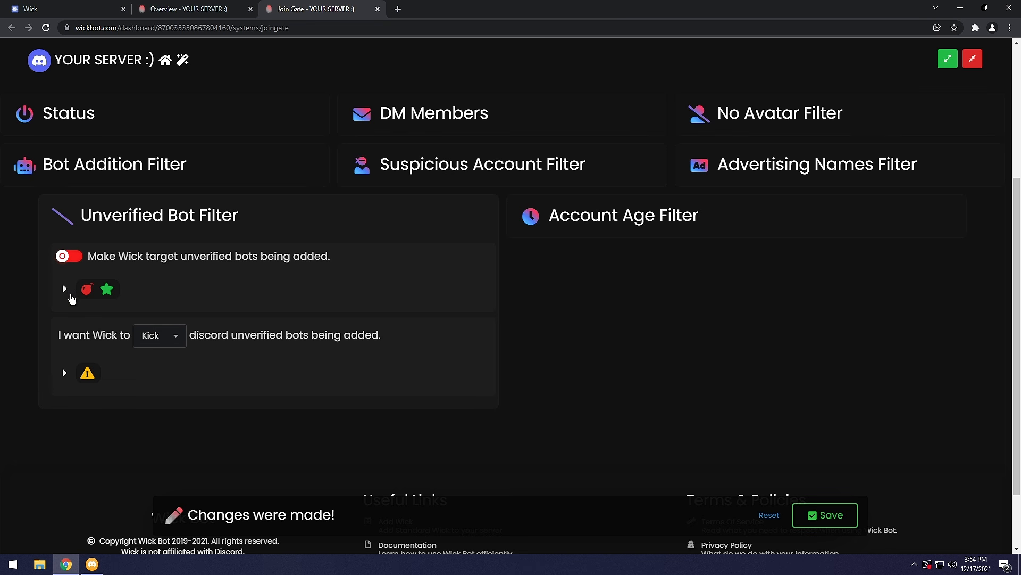
{"action": "left_click", "coordinate": [88, 290]}
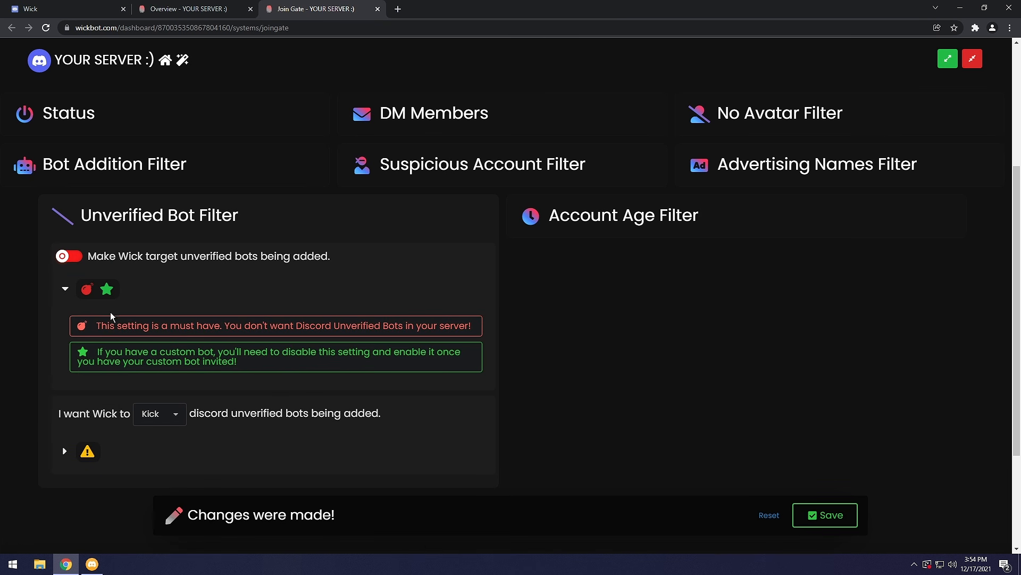
{"action": "left_click_drag", "start_coordinate": [94, 325], "coordinate": [341, 326]}
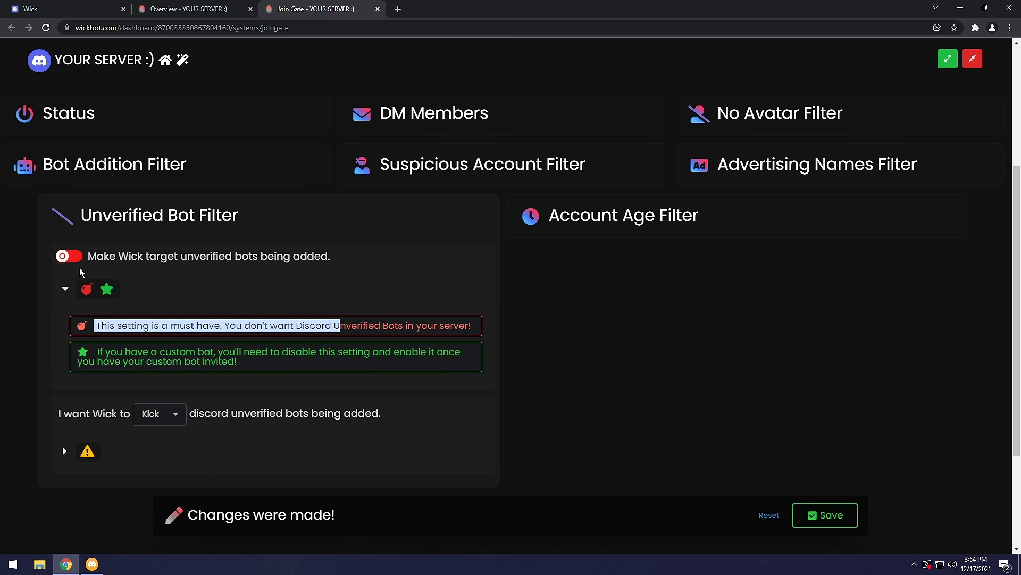
{"action": "left_click", "coordinate": [67, 257]}
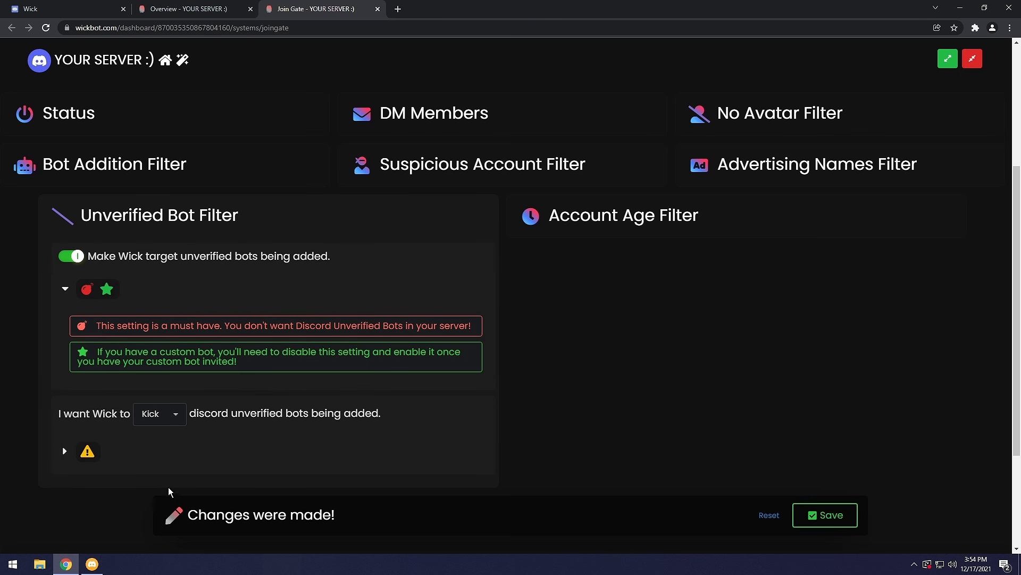
Step: Read the warning about actions against unverified bots and set the filter's action to Ban
{"action": "left_click", "coordinate": [155, 415]}
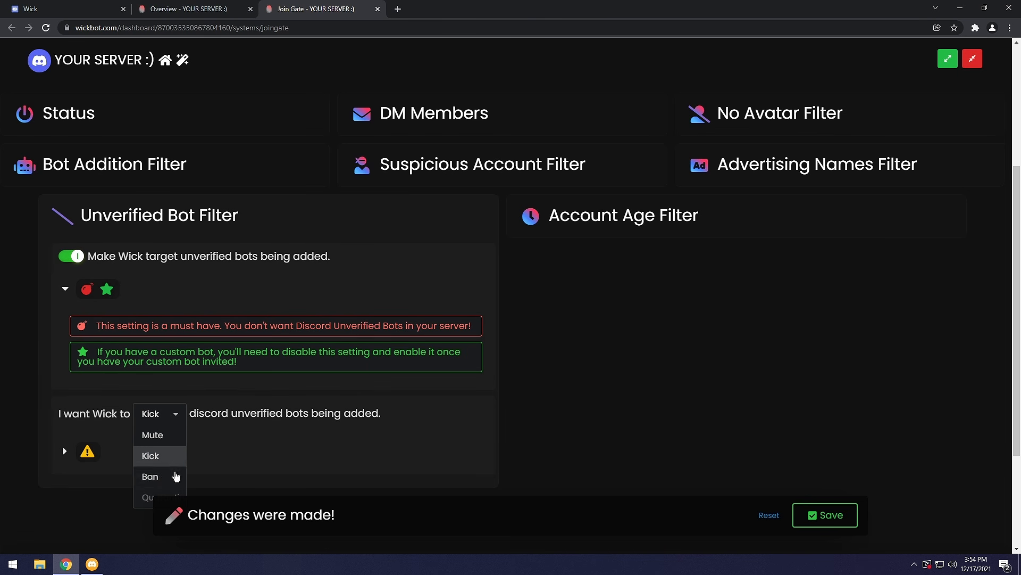
{"action": "left_click", "coordinate": [64, 451]}
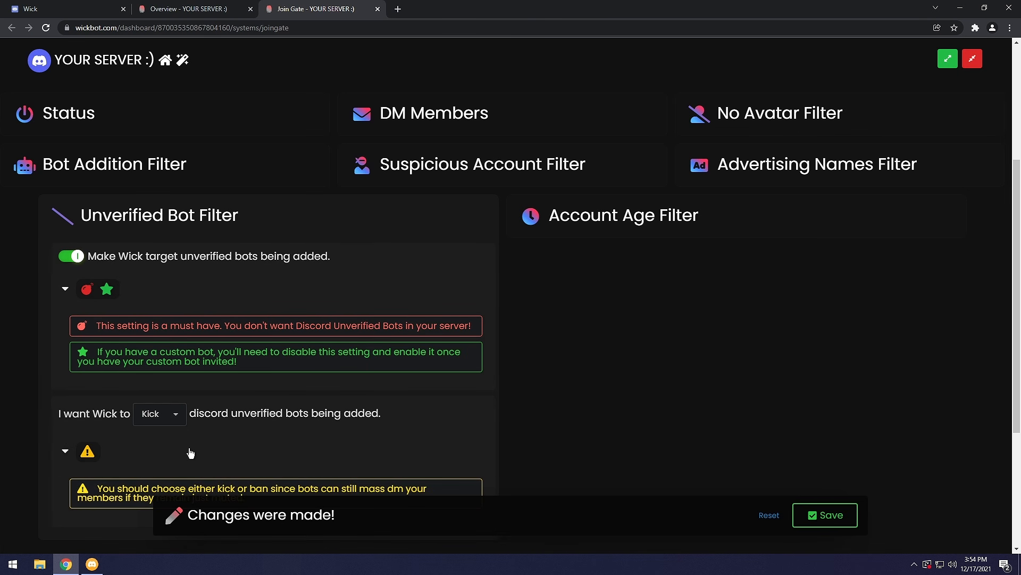
{"action": "scroll", "coordinate": [69, 381], "scroll_direction": "down", "scroll_amount": 2}
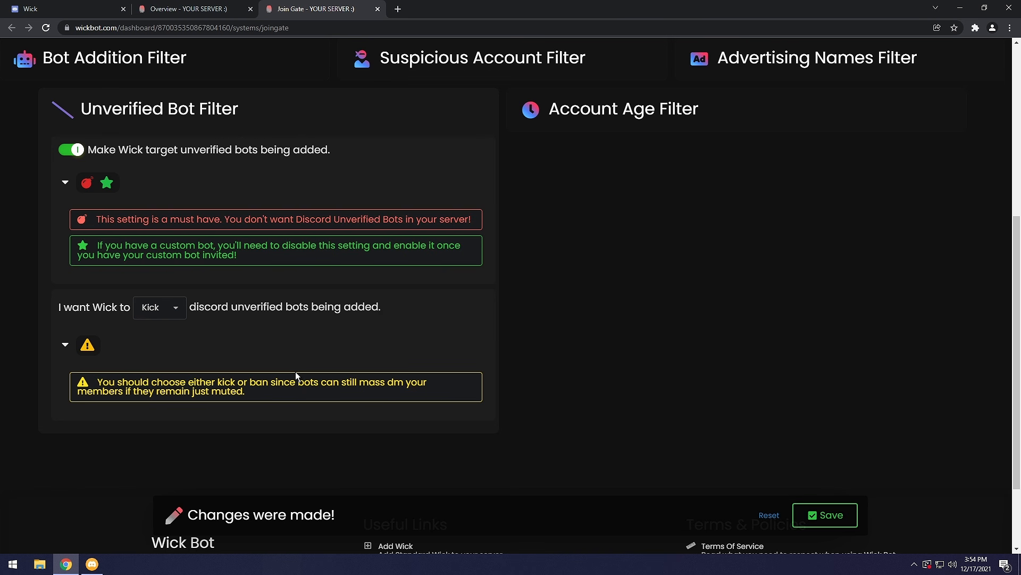
{"action": "left_click", "coordinate": [142, 316]}
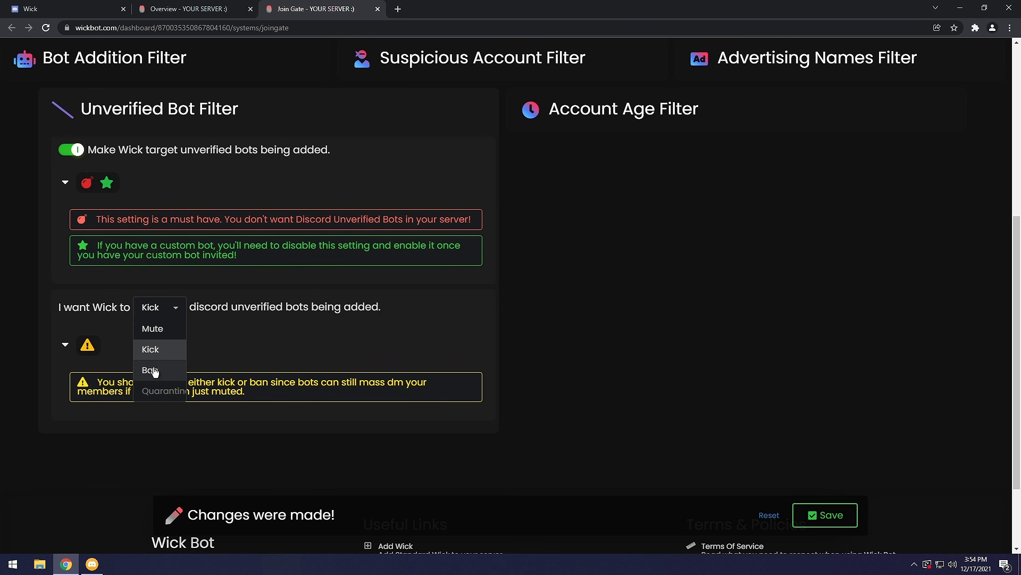
{"action": "left_click", "coordinate": [149, 370]}
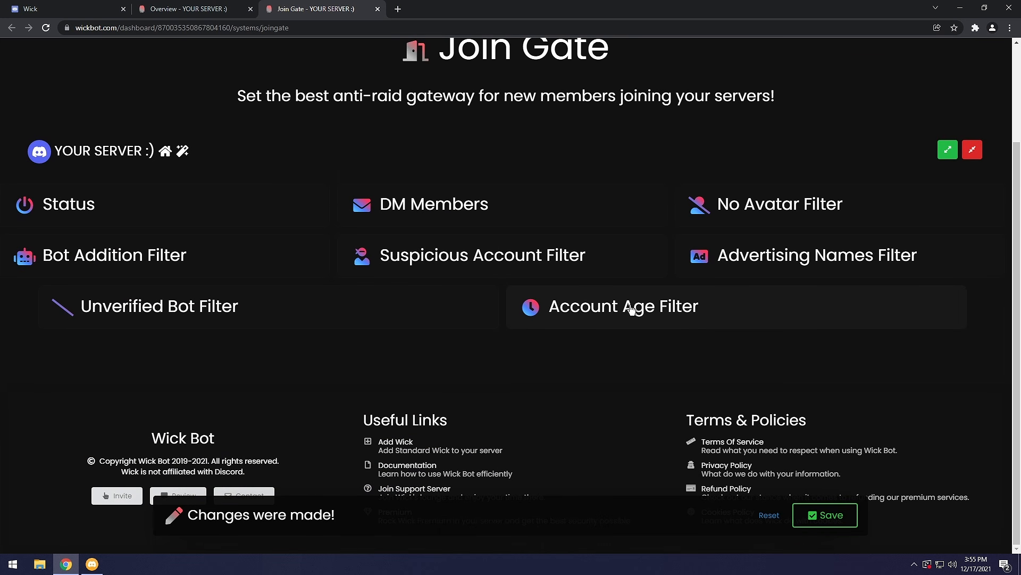
Step: Enable the Account Age Filter and make it react to joining accounts less than 1 day old
{"action": "left_click", "coordinate": [632, 308]}
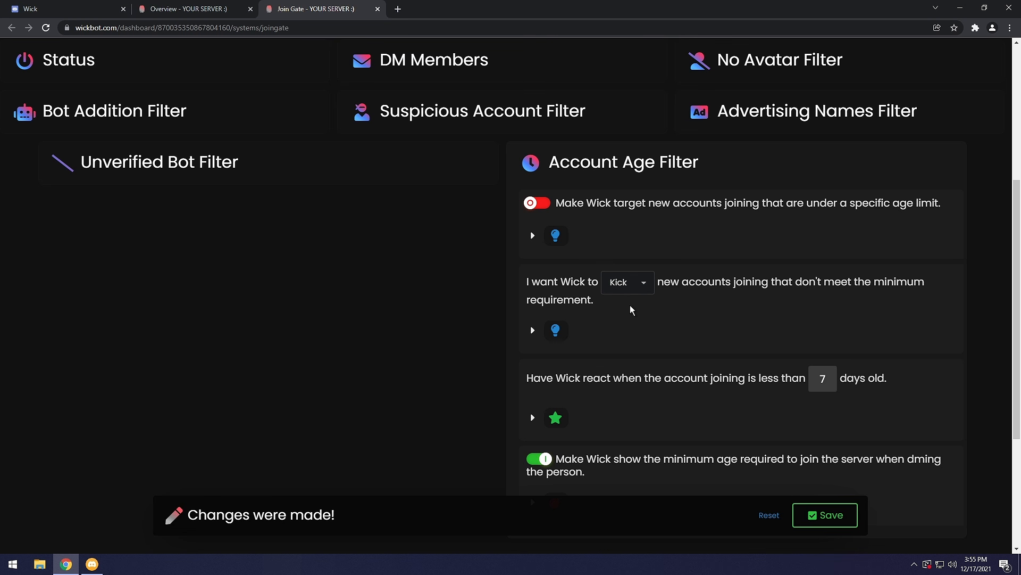
{"action": "left_click", "coordinate": [537, 201]}
{"action": "scroll", "coordinate": [624, 291], "scroll_direction": "down", "scroll_amount": 1}
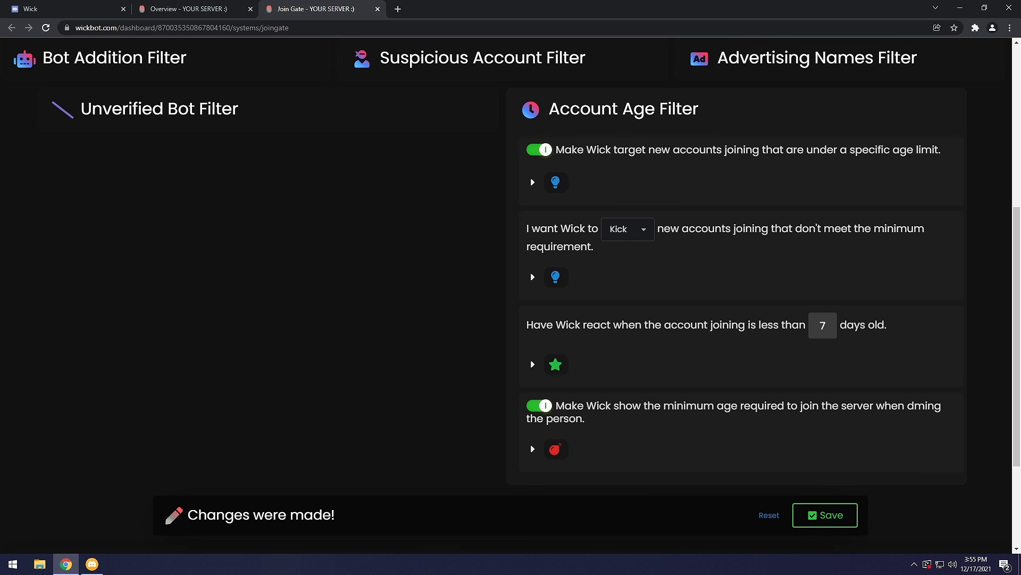
{"action": "left_click", "coordinate": [826, 326]}
{"action": "key", "text": "BackSpace"}
{"action": "type", "text": "1"}
{"action": "left_click", "coordinate": [877, 385]}
Step: Turn off showing the minimum required age in DMs, keep Kick as the age filter's action, and save the Join Gate settings
{"action": "left_click", "coordinate": [539, 405]}
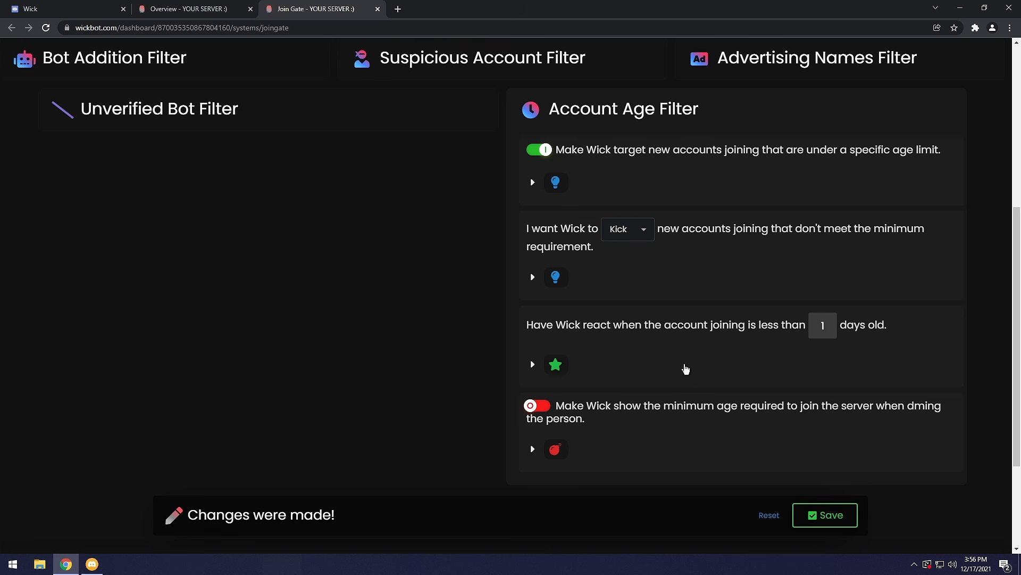
{"action": "left_click", "coordinate": [626, 230]}
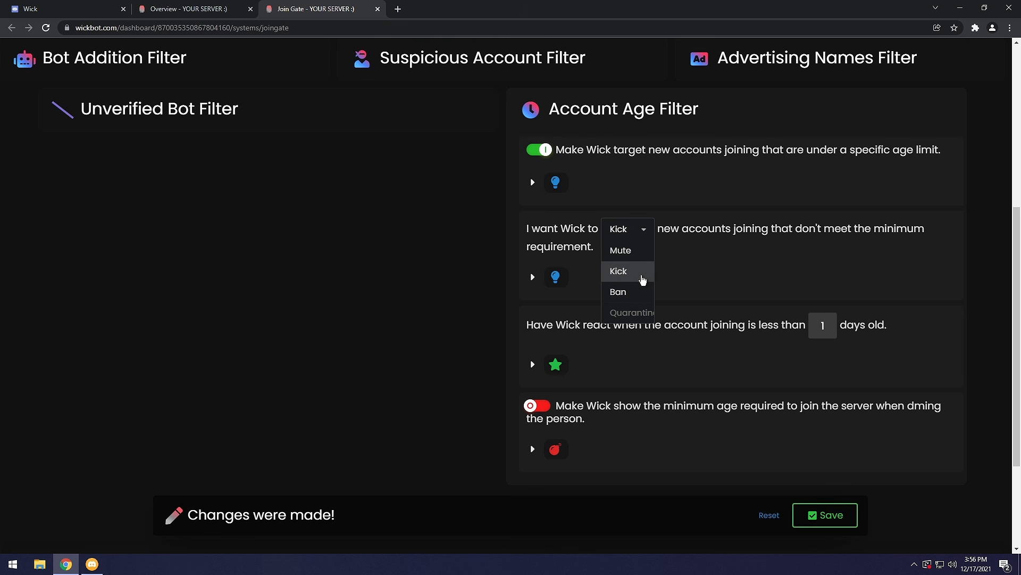
{"action": "left_click", "coordinate": [702, 276]}
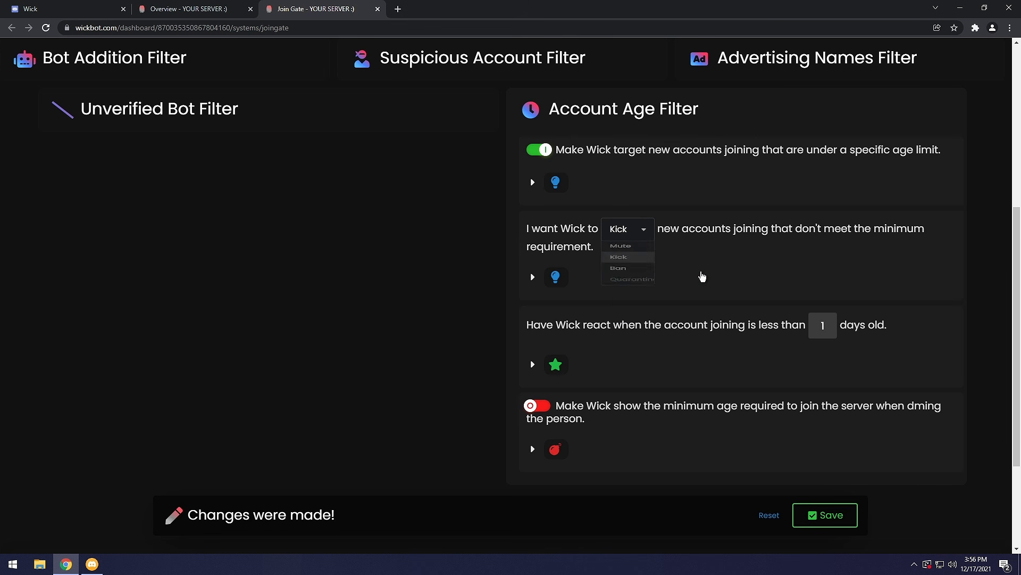
{"action": "left_click", "coordinate": [691, 276]}
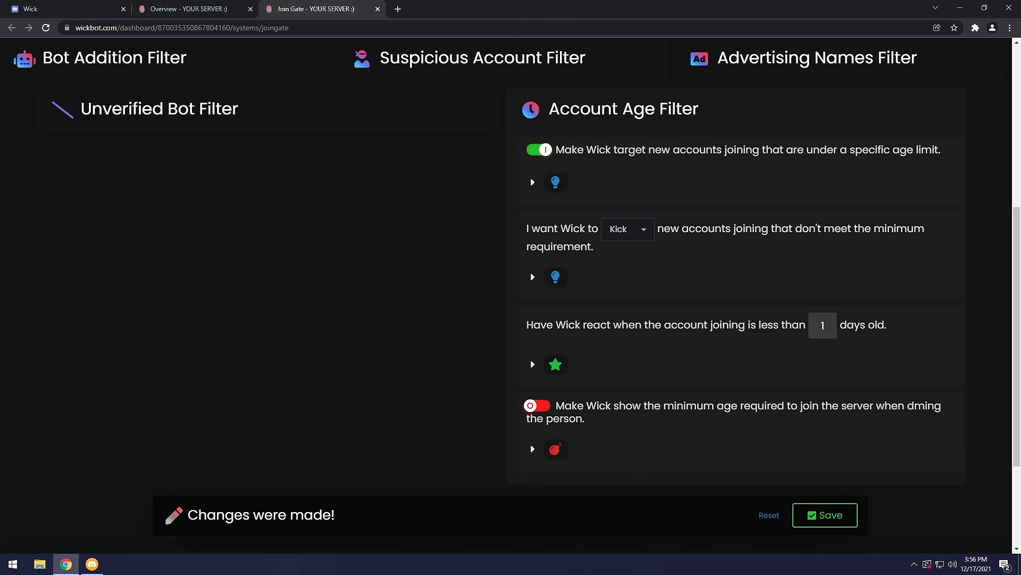
{"action": "left_click", "coordinate": [824, 515]}
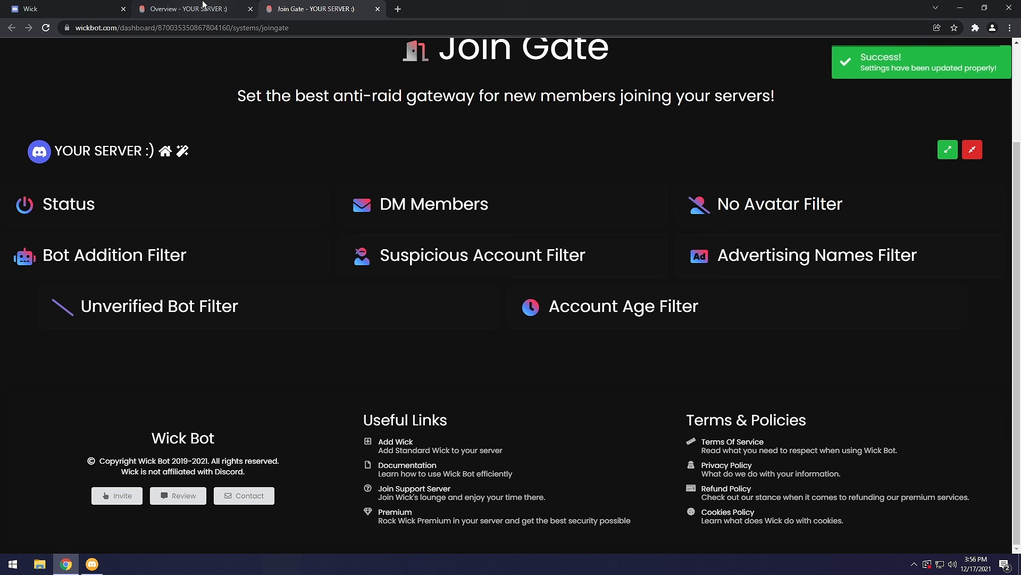
Step: Close the Join Gate page and open the Verification settings in a separate tab from the server overview
{"action": "left_click", "coordinate": [377, 9]}
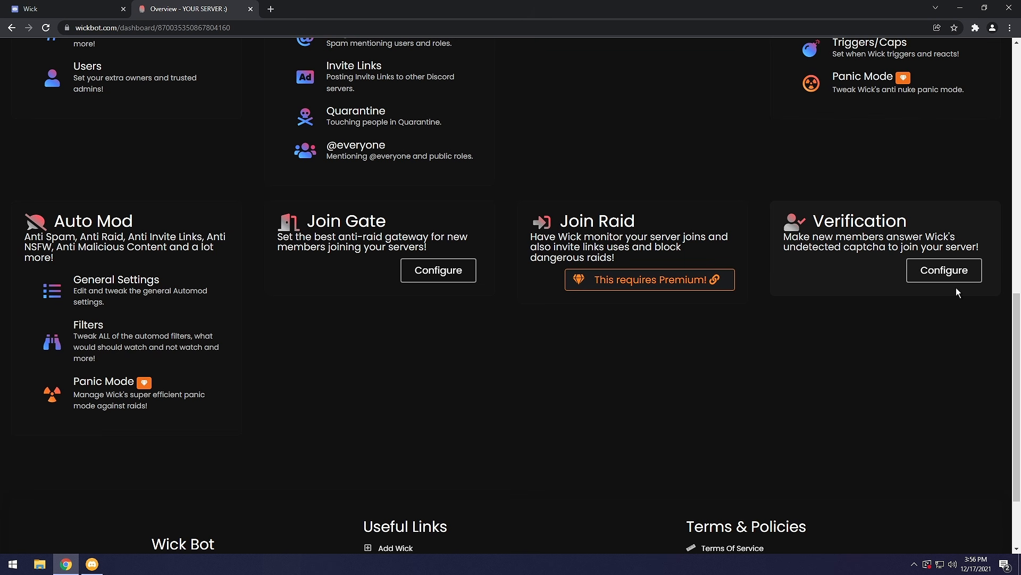
{"action": "middle_click", "coordinate": [939, 276]}
{"action": "scroll", "coordinate": [719, 181], "scroll_direction": "down", "scroll_amount": 1}
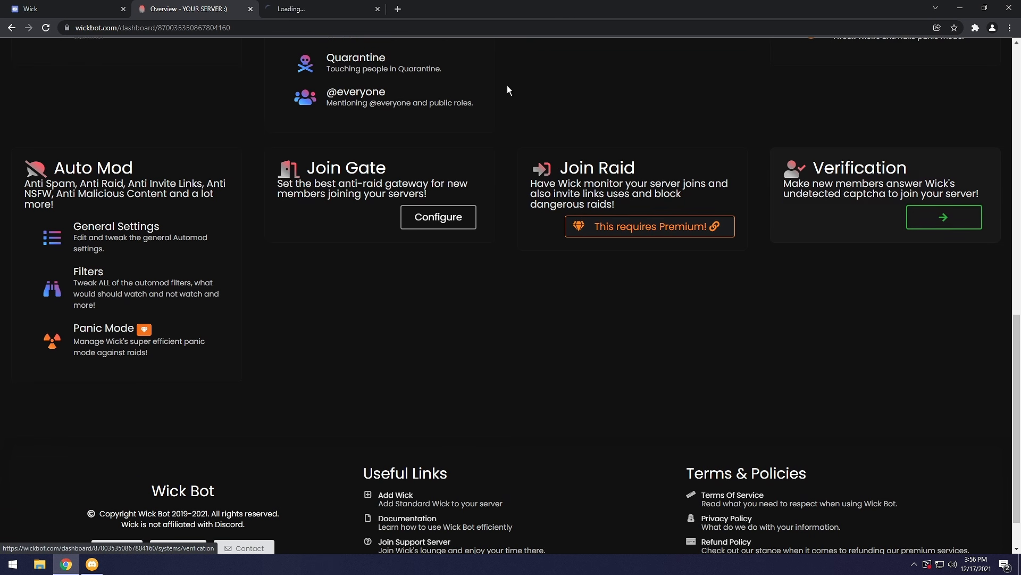
{"action": "left_click", "coordinate": [298, 8]}
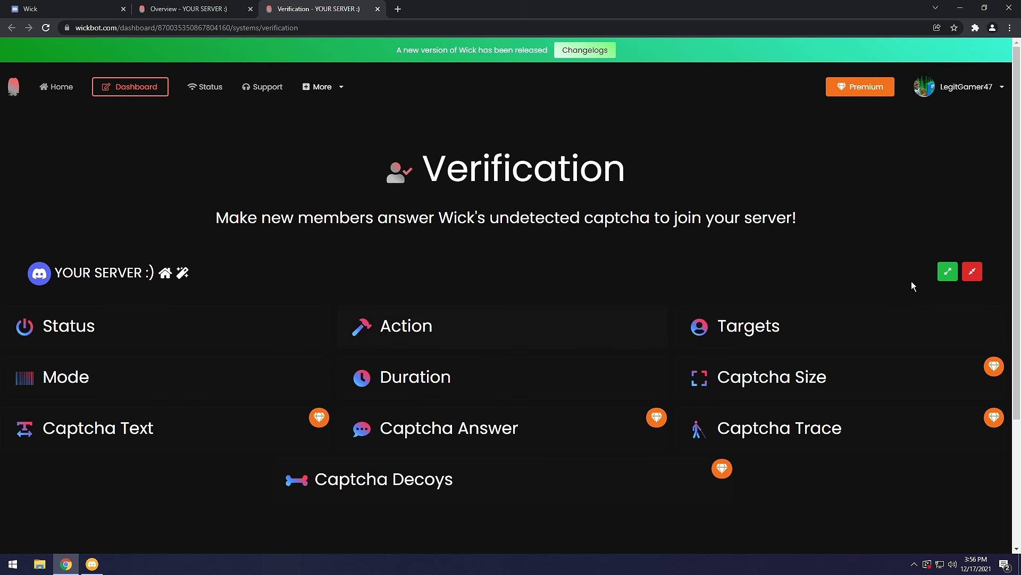
Step: Expand all Verification sections and enable the entire verification
{"action": "left_click", "coordinate": [948, 271]}
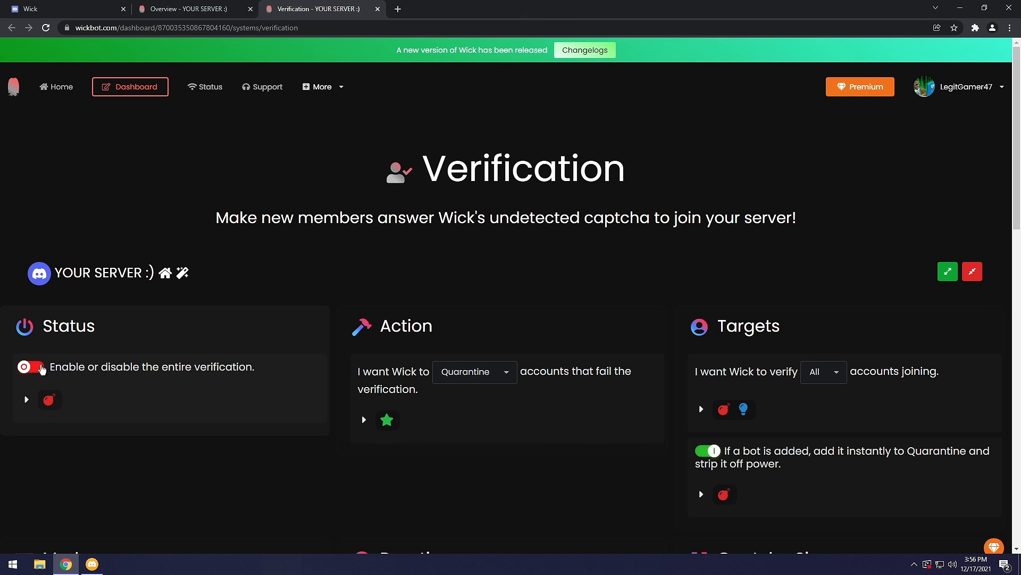
{"action": "left_click", "coordinate": [32, 367]}
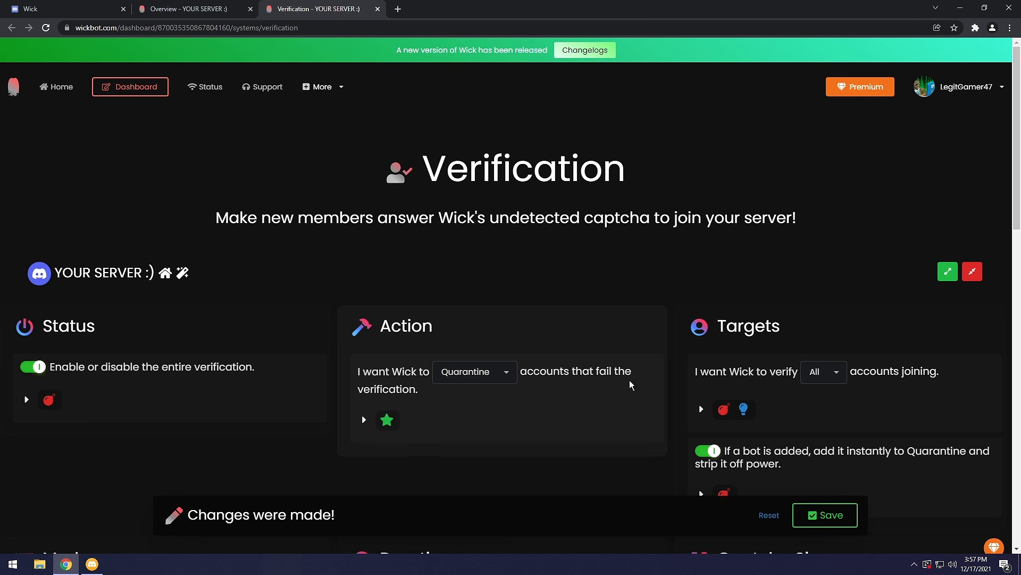
Step: Read the Targets hints about quarantining added bots and verifying suspicious accounts, and collapse them again
{"action": "scroll", "coordinate": [631, 385], "scroll_direction": "down", "scroll_amount": 2}
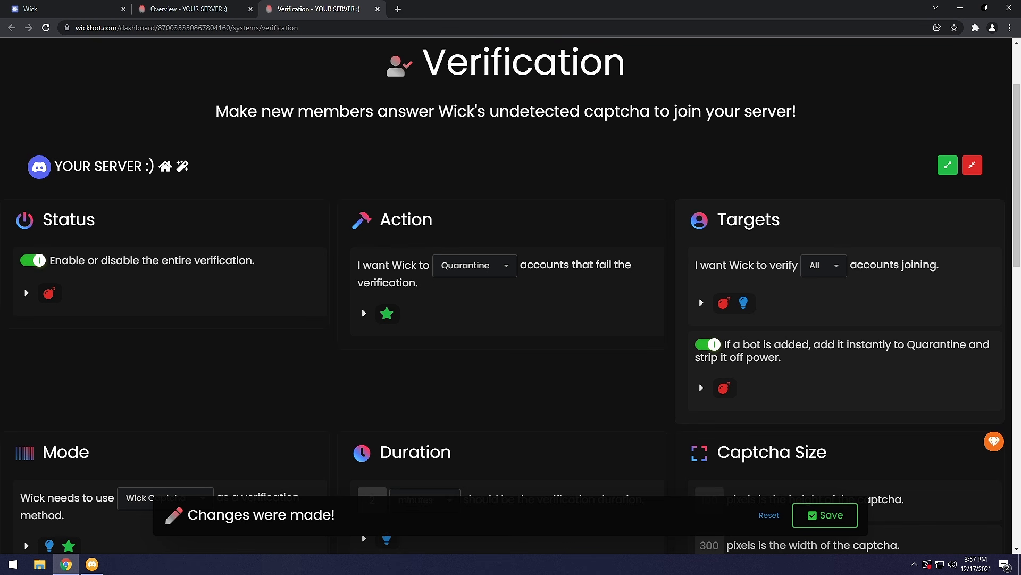
{"action": "left_click", "coordinate": [725, 388]}
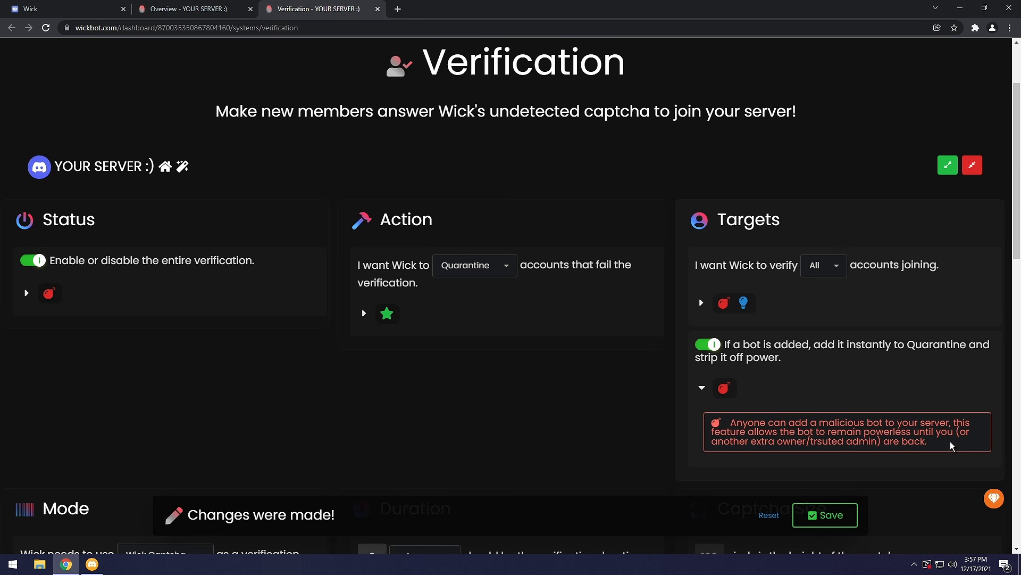
{"action": "left_click_drag", "start_coordinate": [951, 445], "coordinate": [709, 424]}
{"action": "left_click", "coordinate": [718, 302]}
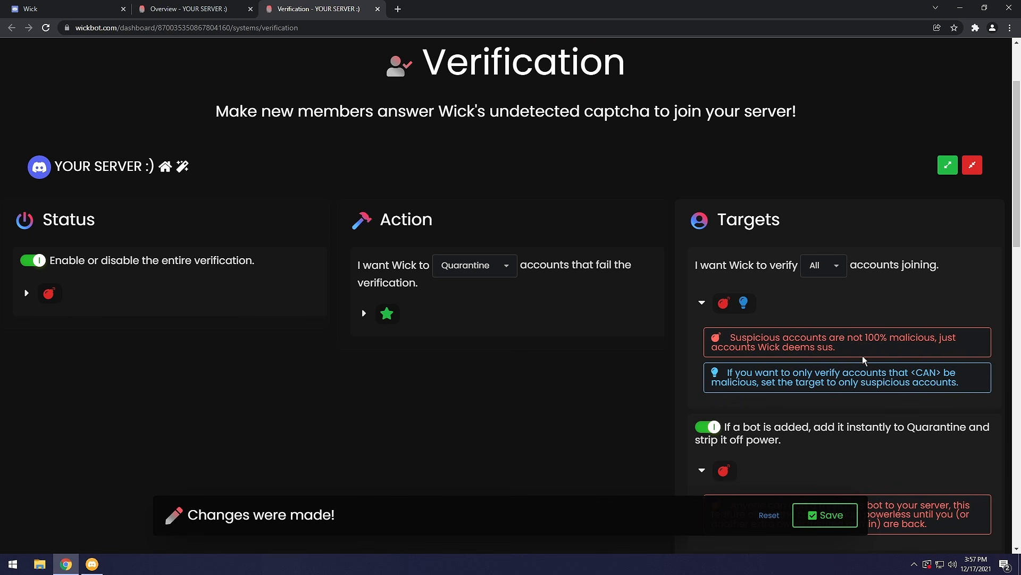
{"action": "left_click_drag", "start_coordinate": [838, 344], "coordinate": [709, 333]}
{"action": "scroll", "coordinate": [768, 341], "scroll_direction": "down", "scroll_amount": 2}
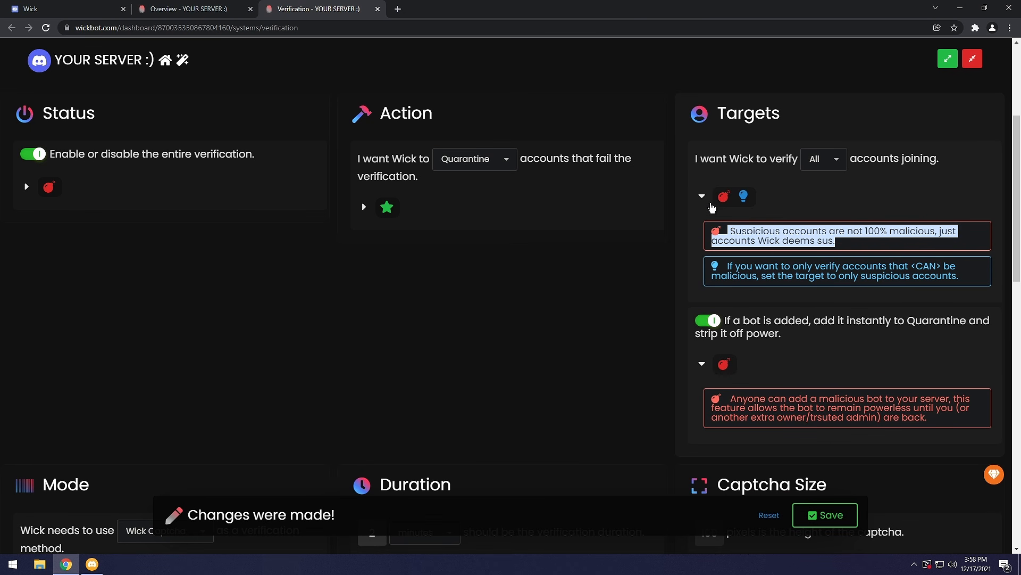
{"action": "left_click", "coordinate": [702, 196]}
{"action": "left_click", "coordinate": [702, 321]}
{"action": "scroll", "coordinate": [691, 313], "scroll_direction": "down", "scroll_amount": 4}
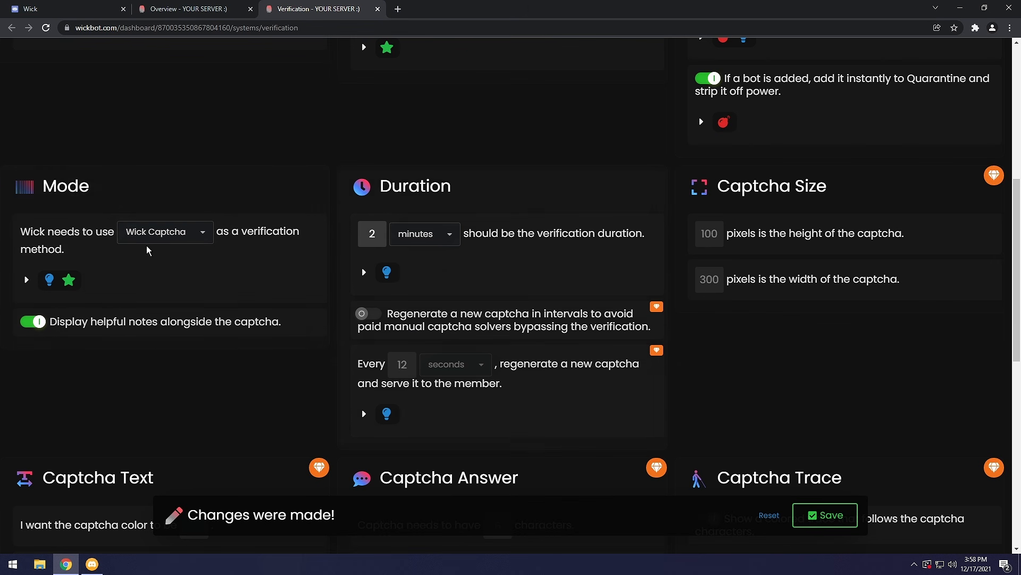
Step: Look through the available verification methods under Mode, keeping Wick Captcha
{"action": "left_click", "coordinate": [161, 234]}
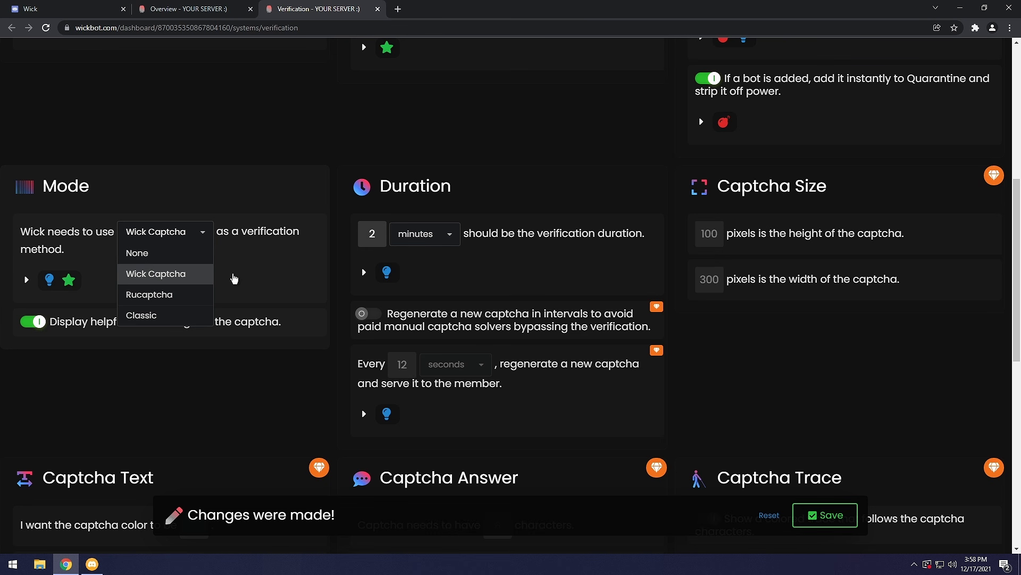
{"action": "scroll", "coordinate": [234, 278], "scroll_direction": "up", "scroll_amount": 4}
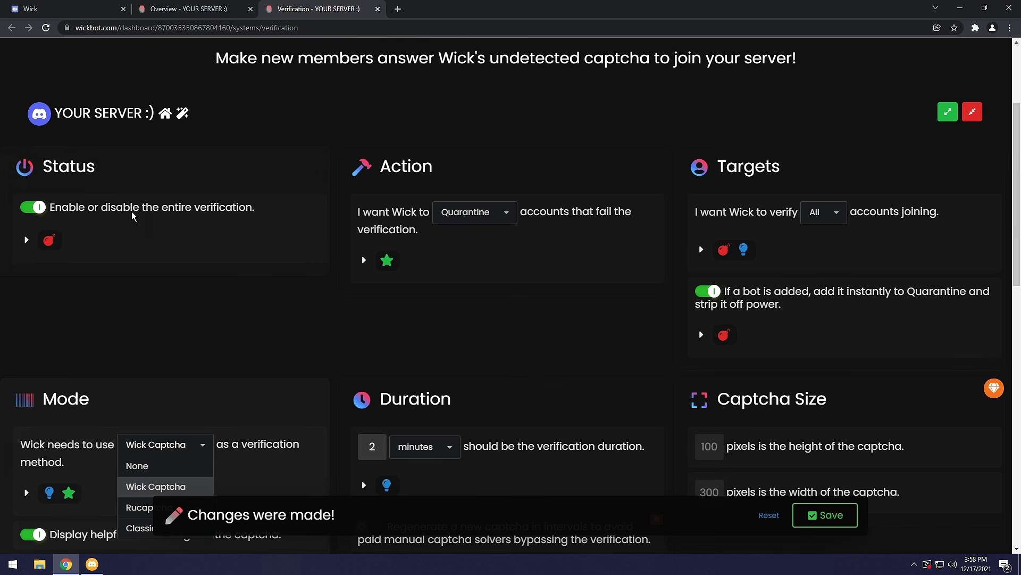
{"action": "scroll", "coordinate": [133, 213], "scroll_direction": "down", "scroll_amount": 2}
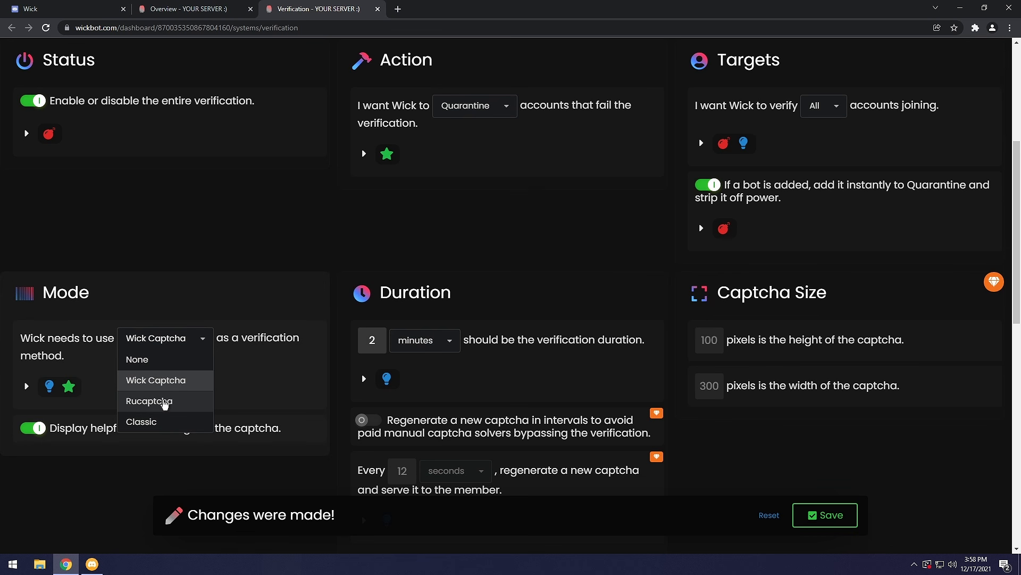
{"action": "left_click", "coordinate": [167, 402]}
{"action": "scroll", "coordinate": [386, 218], "scroll_direction": "down", "scroll_amount": 2}
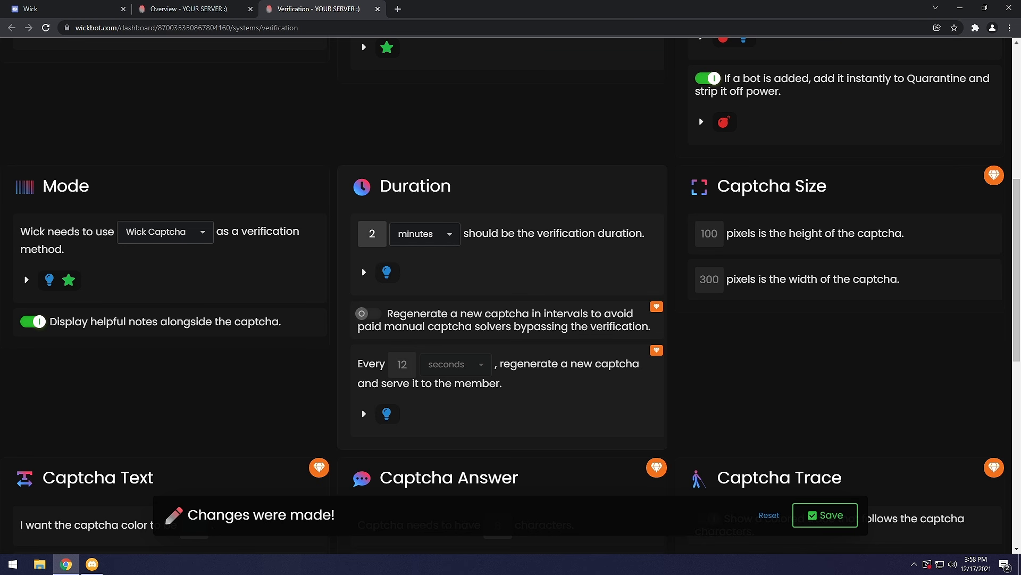
Step: Set the verification duration to 10 minutes
{"action": "left_click", "coordinate": [375, 233]}
{"action": "type", "text": "10"}
{"action": "key", "text": "BackSpace"}
{"action": "key", "text": "BackSpace"}
{"action": "key", "text": "BackSpace"}
{"action": "type", "text": "10"}
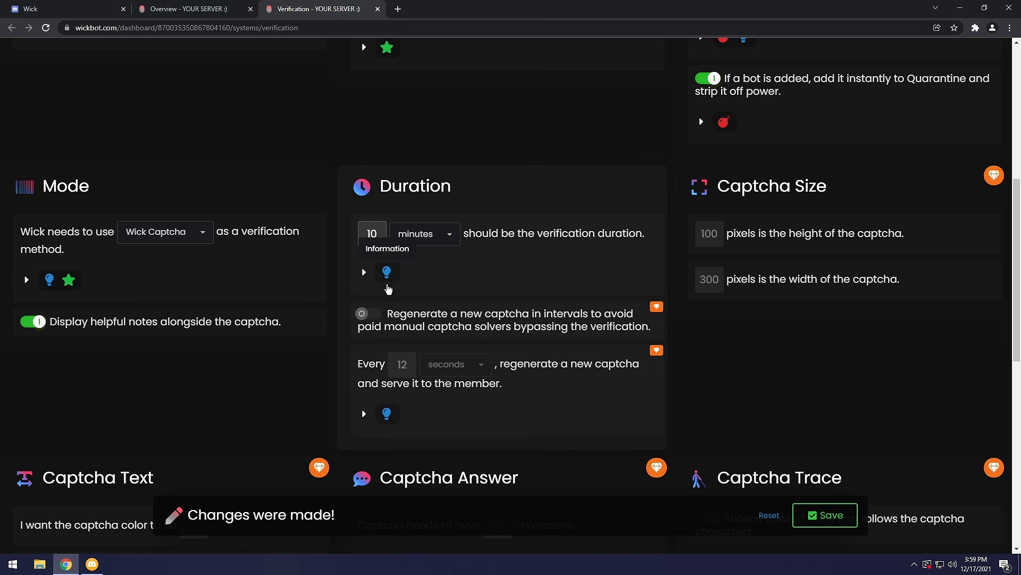
Step: Save the Verification settings and close their page to return to the server overview
{"action": "scroll", "coordinate": [426, 282], "scroll_direction": "up", "scroll_amount": 1}
{"action": "scroll", "coordinate": [558, 291], "scroll_direction": "down", "scroll_amount": 8}
{"action": "scroll", "coordinate": [532, 277], "scroll_direction": "up", "scroll_amount": 7}
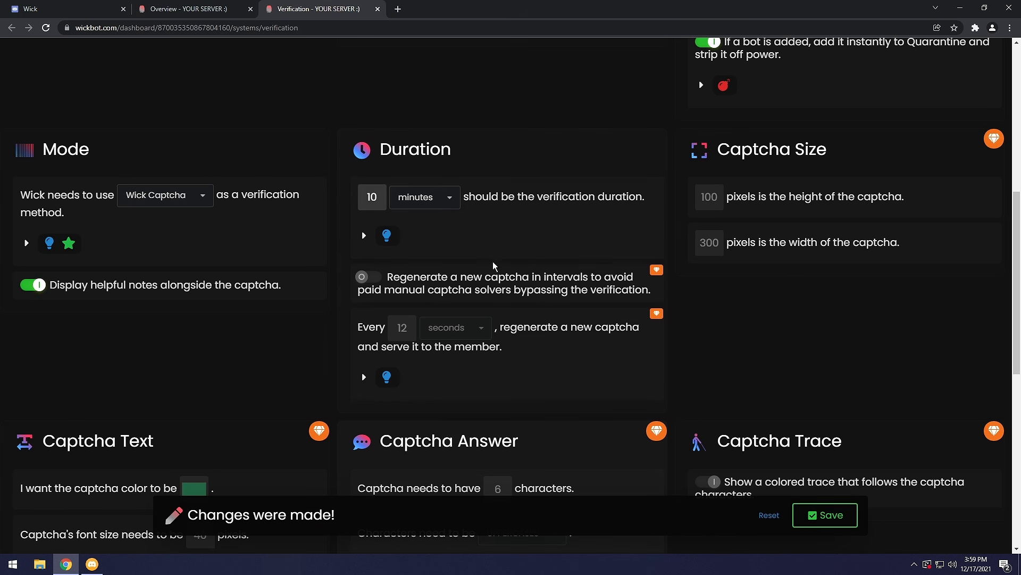
{"action": "scroll", "coordinate": [857, 341], "scroll_direction": "up", "scroll_amount": 7}
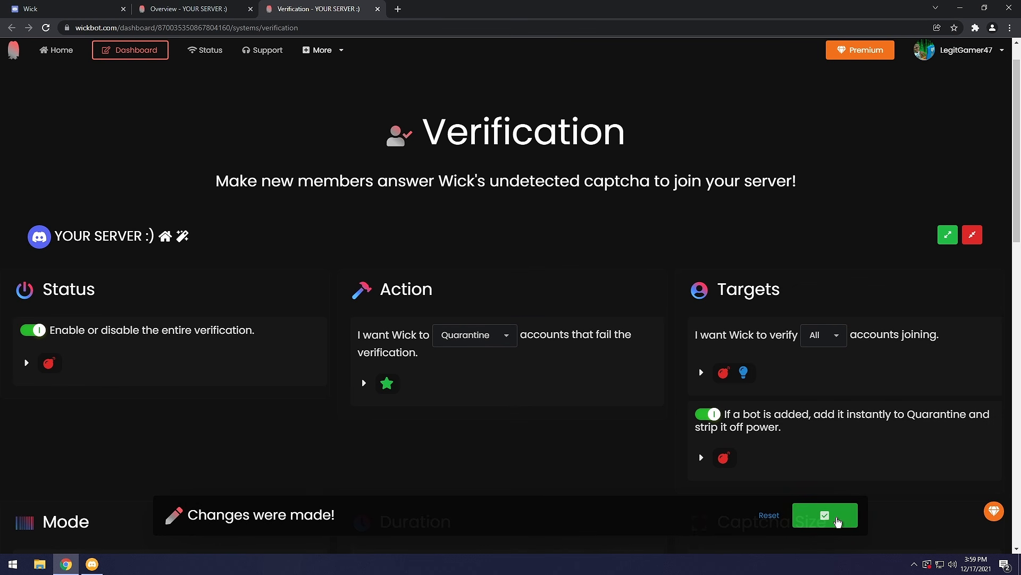
{"action": "left_click", "coordinate": [837, 521]}
{"action": "left_click", "coordinate": [121, 59]}
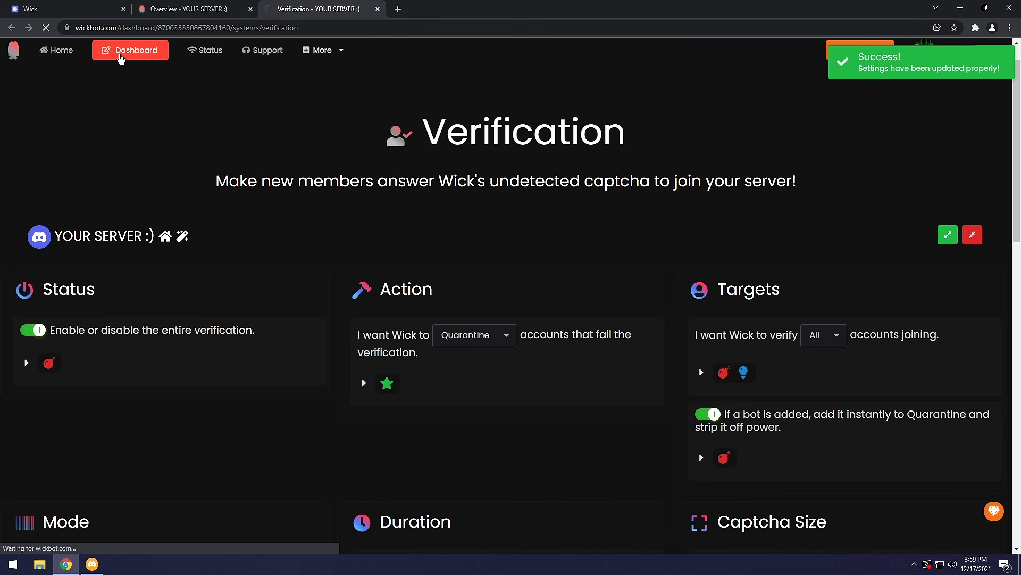
{"action": "left_click", "coordinate": [378, 8]}
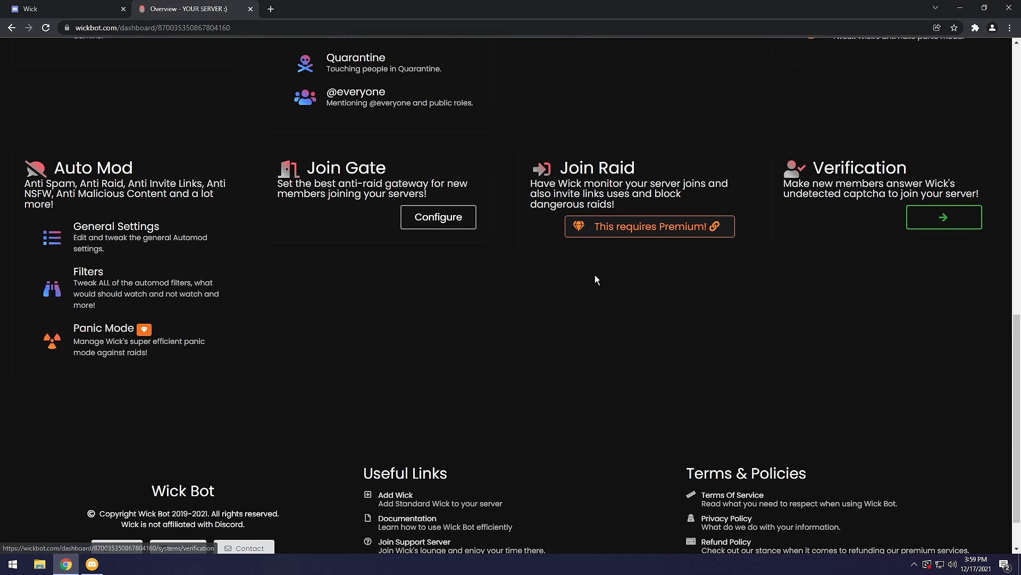
Step: Switch to Discord and run the w!setup command in the general channel
{"action": "scroll", "coordinate": [626, 276], "scroll_direction": "up", "scroll_amount": 9}
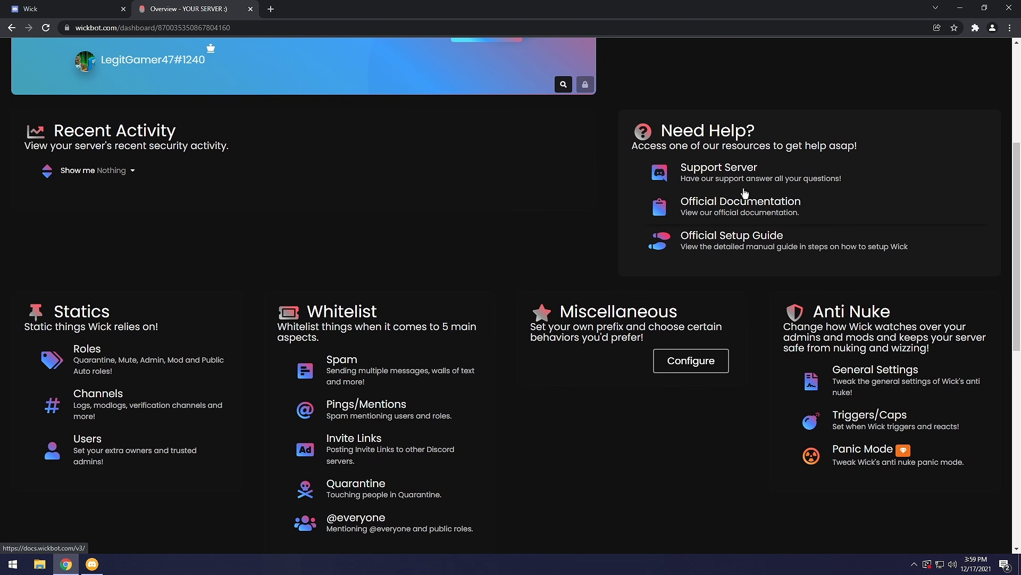
{"action": "left_click", "coordinate": [960, 9]}
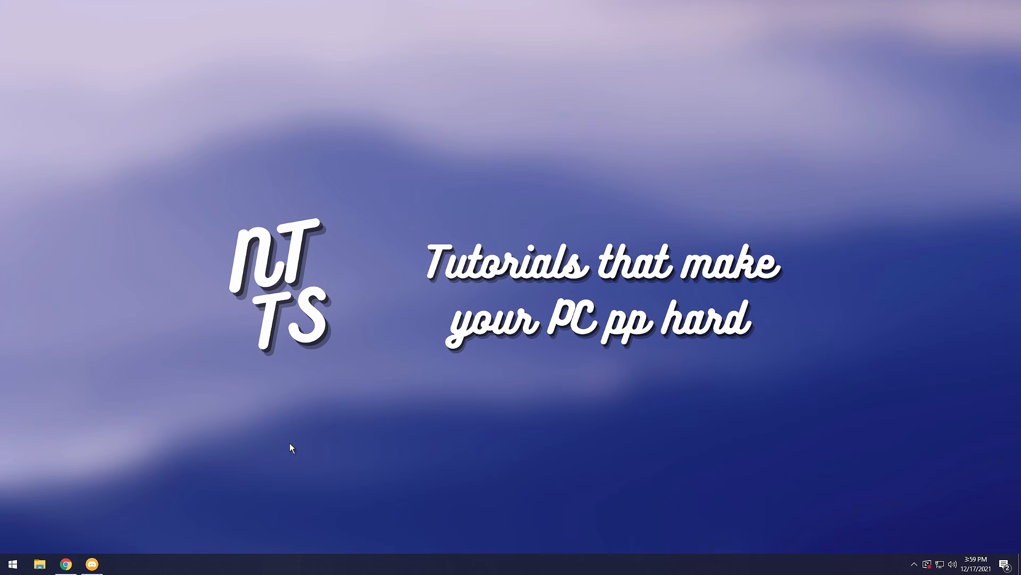
{"action": "left_click", "coordinate": [92, 564]}
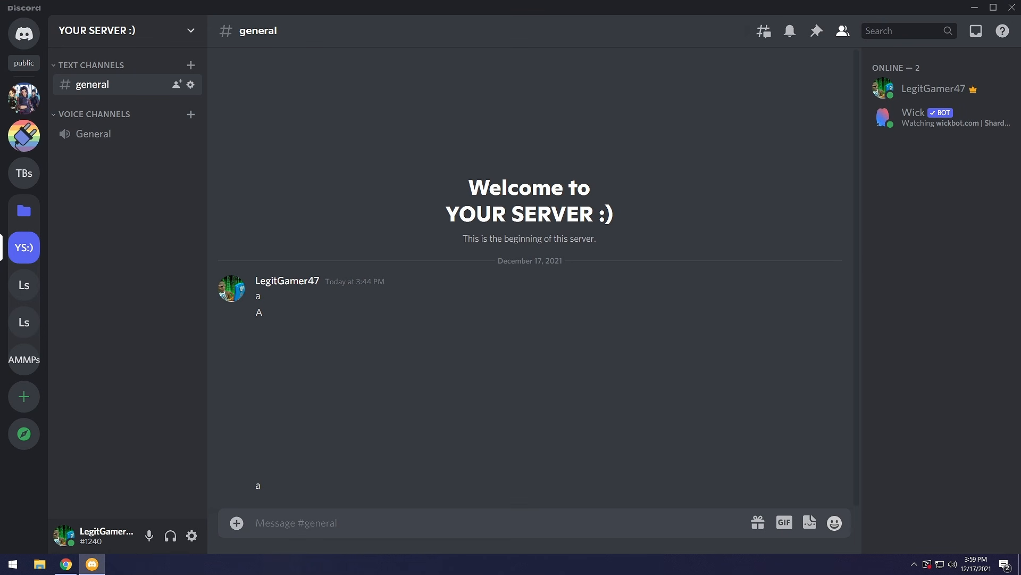
{"action": "type", "text": "w!setup"}
{"action": "key", "text": "Return"}
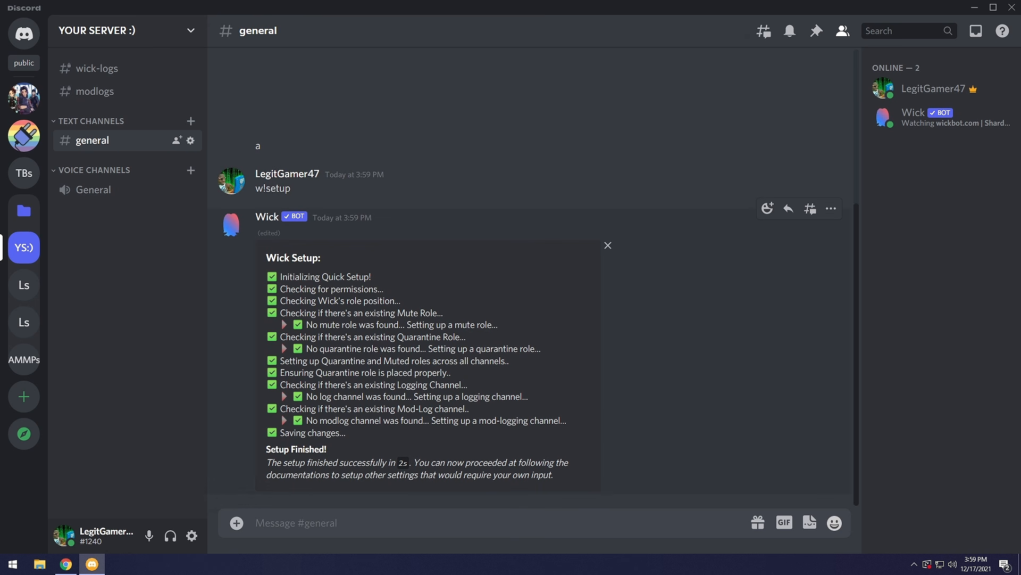
Step: Open the Roles page in the Discord server's settings
{"action": "left_click", "coordinate": [188, 31]}
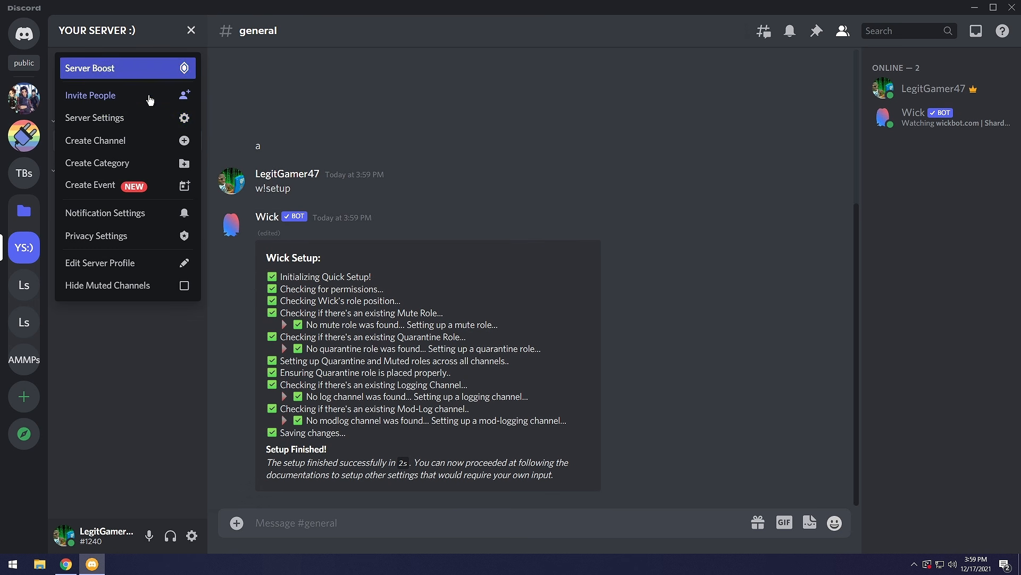
{"action": "left_click", "coordinate": [122, 118]}
{"action": "left_click", "coordinate": [229, 102]}
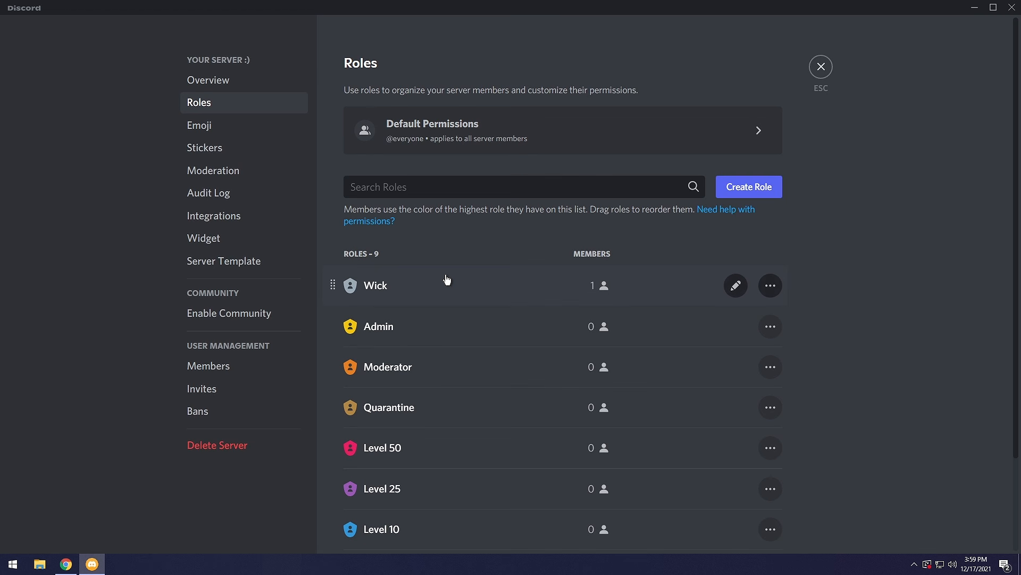
Step: Move the Quarantine role directly below Wick and the Muted role directly below Moderator, save the order, and leave the server settings
{"action": "scroll", "coordinate": [447, 276], "scroll_direction": "down", "scroll_amount": 3}
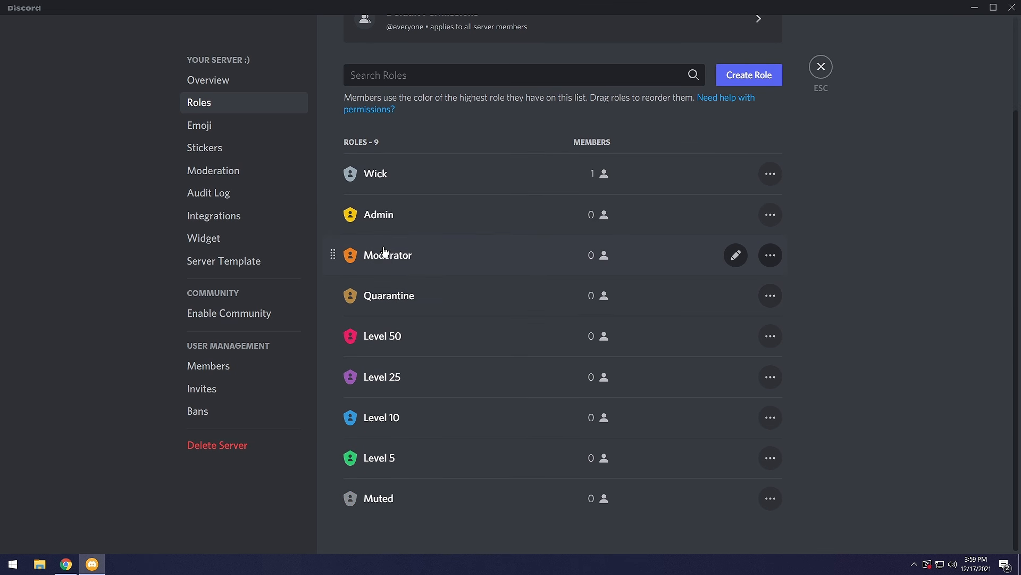
{"action": "left_click_drag", "start_coordinate": [332, 295], "coordinate": [335, 198]}
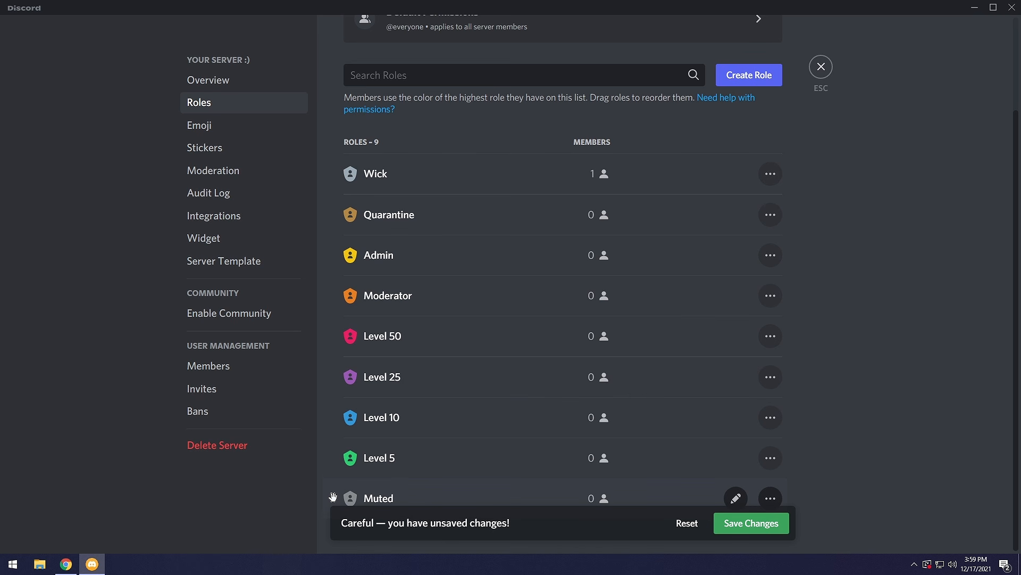
{"action": "left_click_drag", "start_coordinate": [333, 498], "coordinate": [341, 320]}
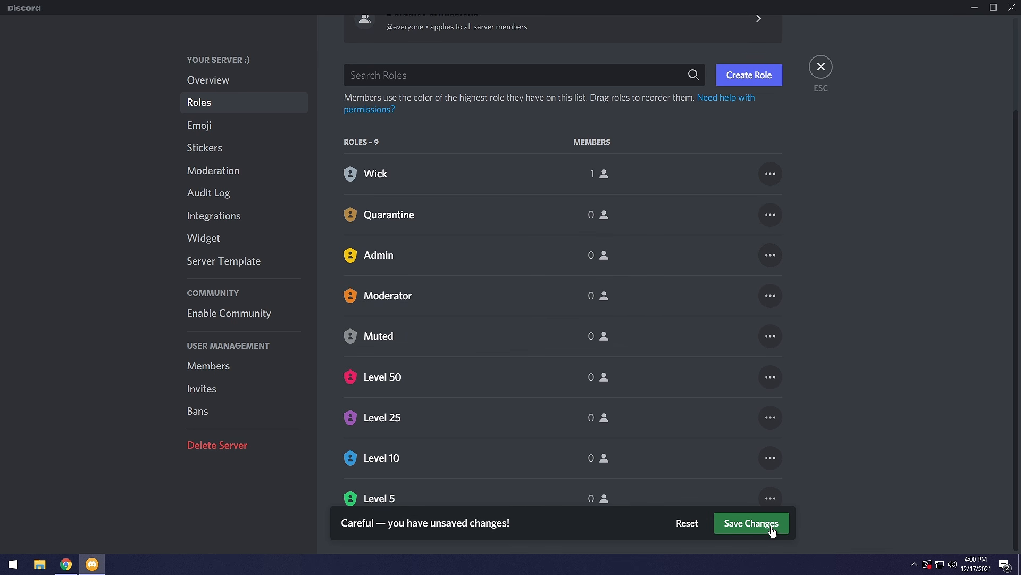
{"action": "left_click", "coordinate": [741, 523]}
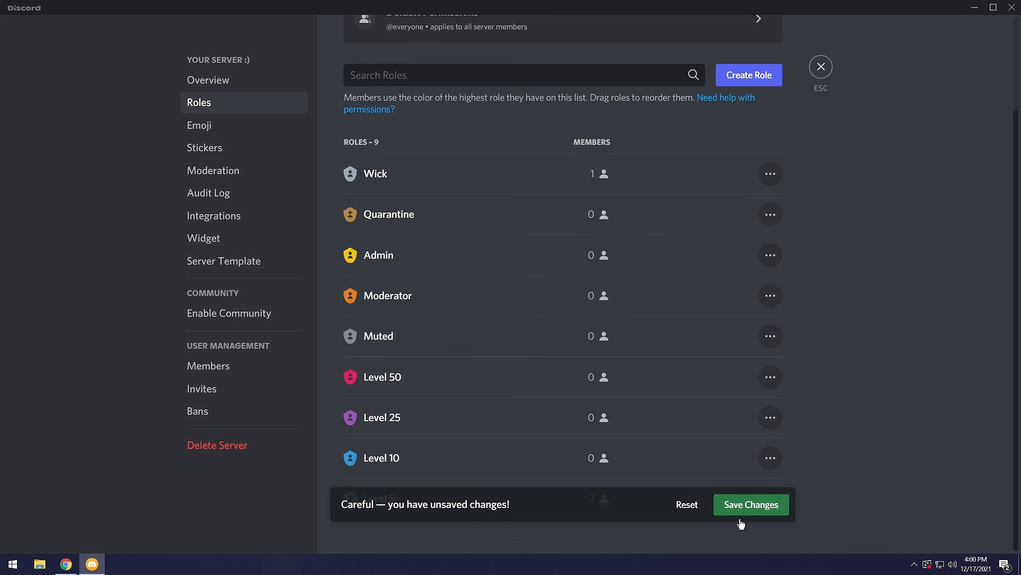
{"action": "left_click", "coordinate": [821, 67]}
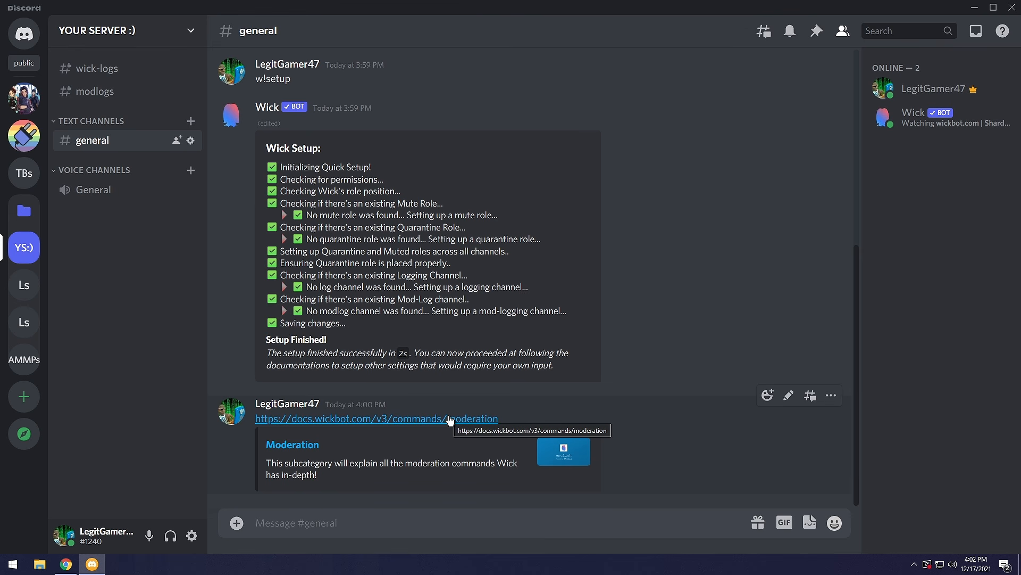
Step: Open the posted Wick moderation documentation link, go to the Kick (k) article, and read its introduction
{"action": "left_click", "coordinate": [450, 421]}
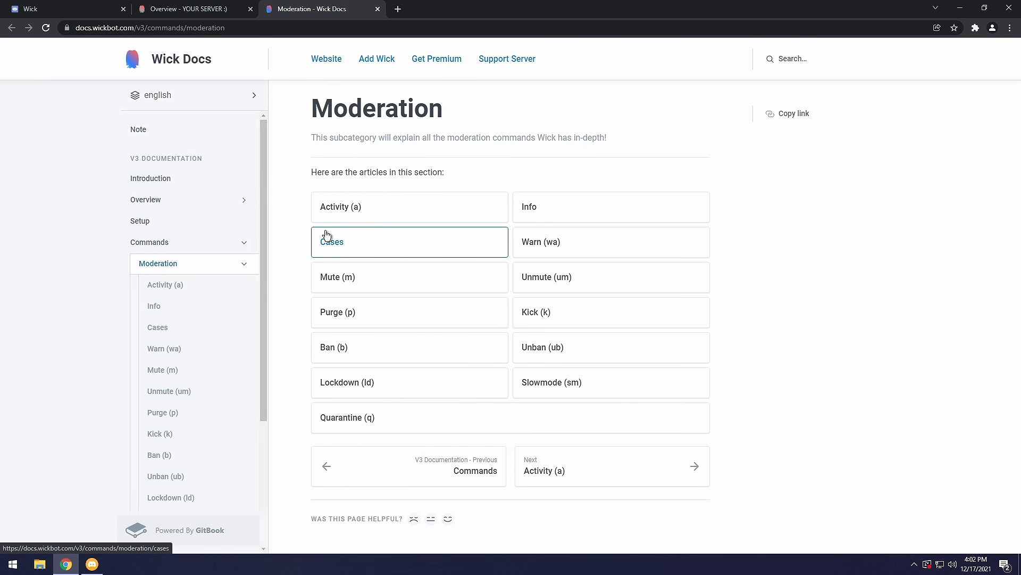
{"action": "left_click", "coordinate": [578, 325]}
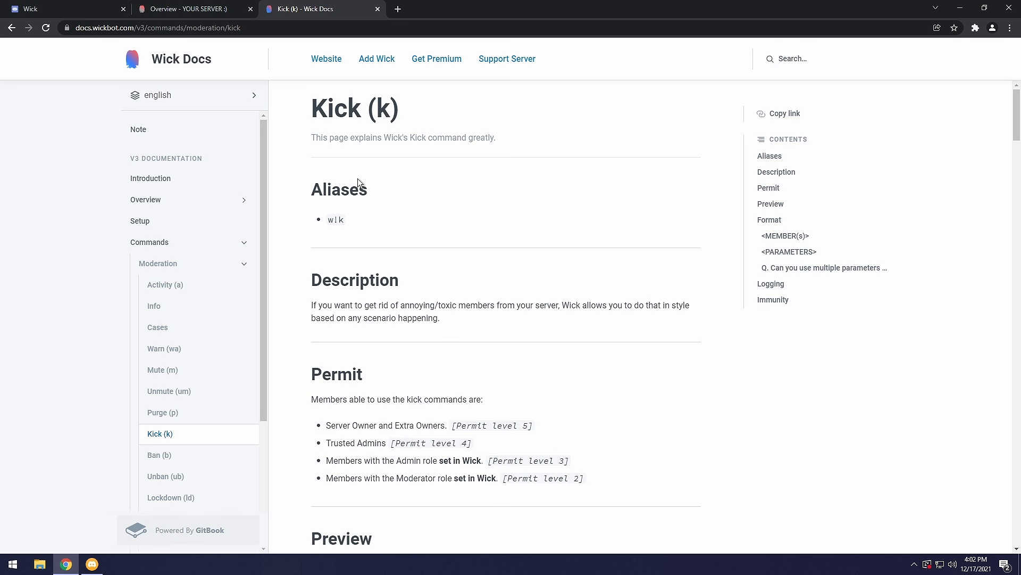
{"action": "left_click_drag", "start_coordinate": [316, 137], "coordinate": [497, 140]}
{"action": "left_click", "coordinate": [501, 144]}
{"action": "left_click_drag", "start_coordinate": [313, 113], "coordinate": [361, 112]}
{"action": "left_click", "coordinate": [509, 319], "text": "shift"}
Step: Read the Permit section of the Kick article, highlighting the owner, trusted admin, Admin and Moderator entries
{"action": "scroll", "coordinate": [400, 316], "scroll_direction": "down", "scroll_amount": 2}
{"action": "left_click", "coordinate": [401, 312]}
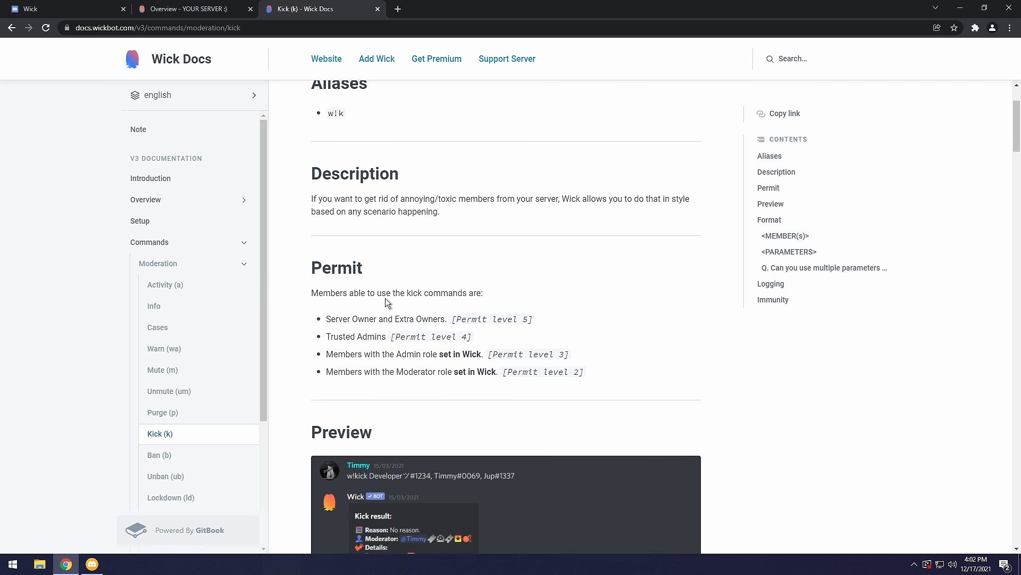
{"action": "left_click_drag", "start_coordinate": [597, 381], "coordinate": [447, 319]}
{"action": "left_click", "coordinate": [379, 319]}
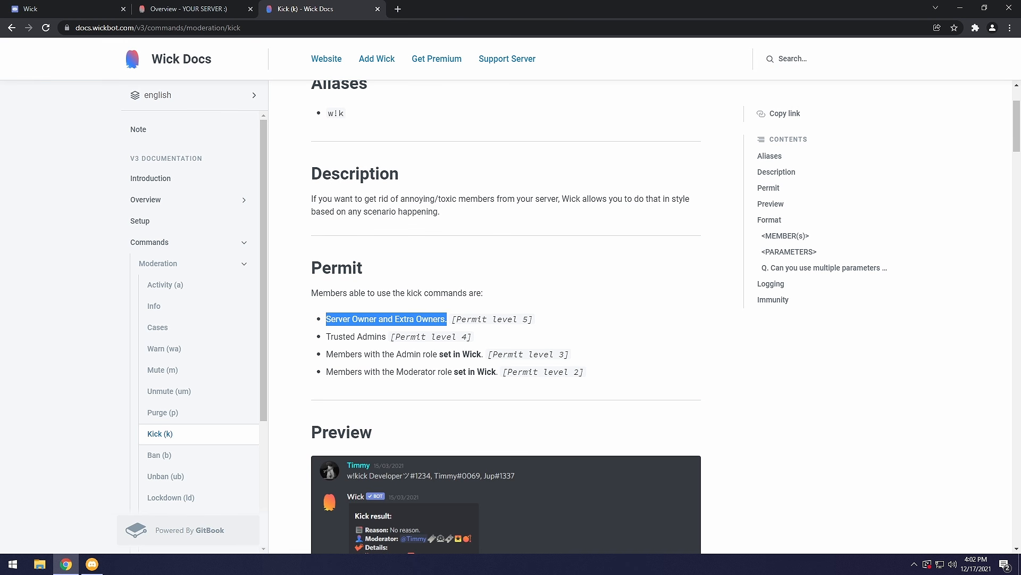
{"action": "left_click_drag", "start_coordinate": [326, 336], "coordinate": [386, 336]}
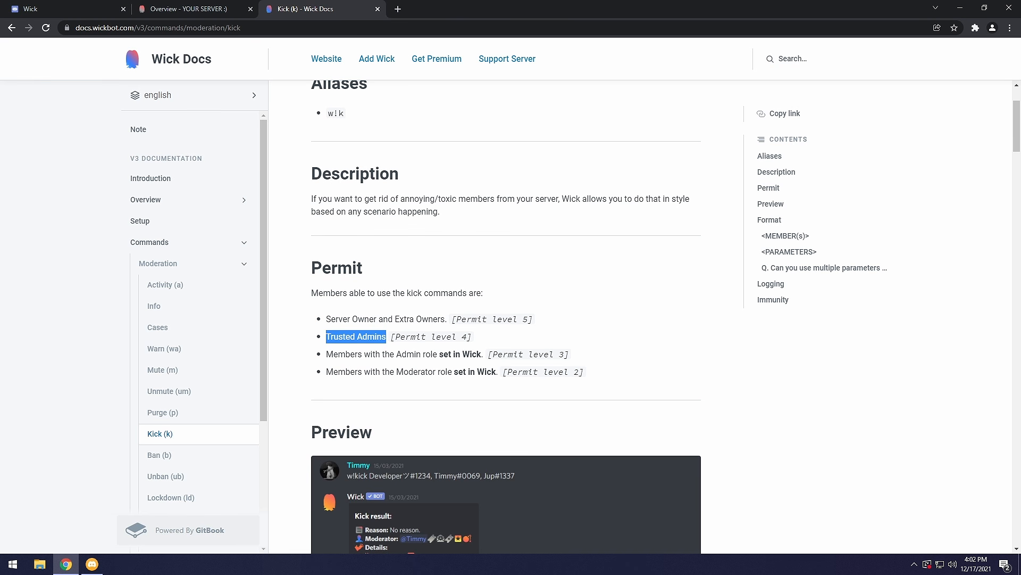
{"action": "left_click_drag", "start_coordinate": [399, 354], "coordinate": [482, 354]}
{"action": "left_click_drag", "start_coordinate": [394, 372], "coordinate": [497, 371]}
Step: Examine the Kick command's Format section and its parameters table, highlighting the example with a reason
{"action": "scroll", "coordinate": [500, 292], "scroll_direction": "down", "scroll_amount": 9}
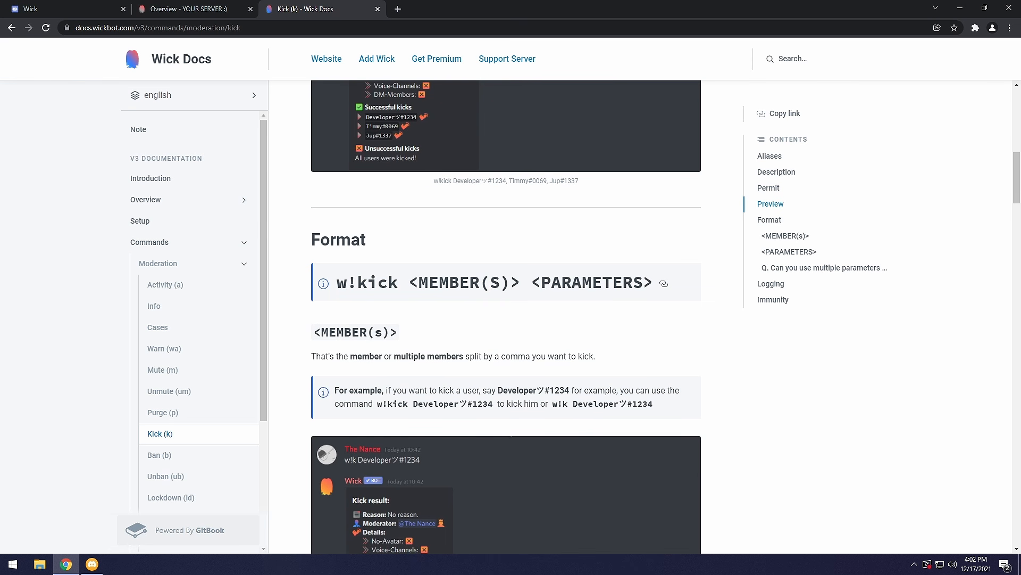
{"action": "left_click_drag", "start_coordinate": [337, 283], "coordinate": [522, 283]}
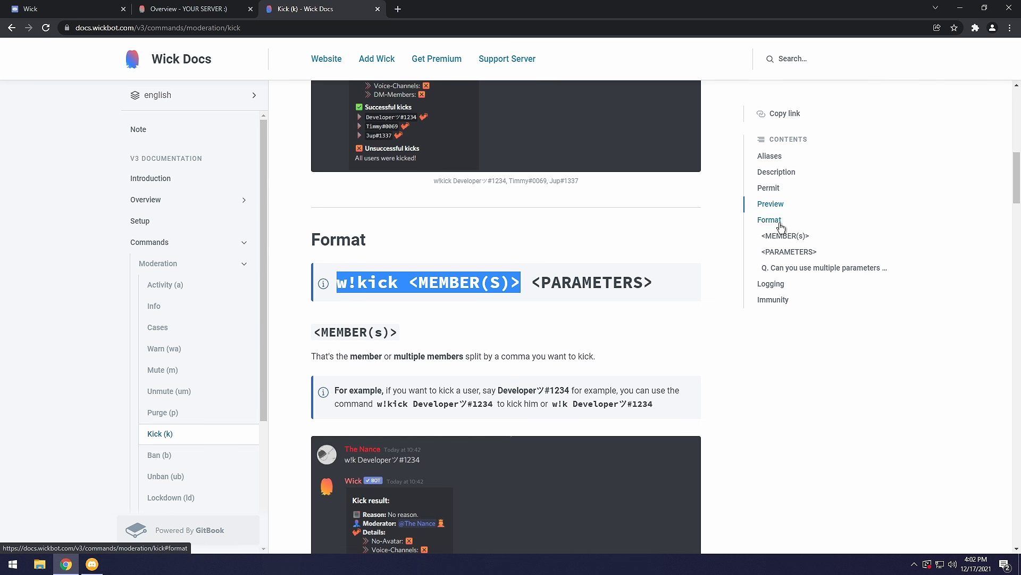
{"action": "left_click", "coordinate": [785, 252]}
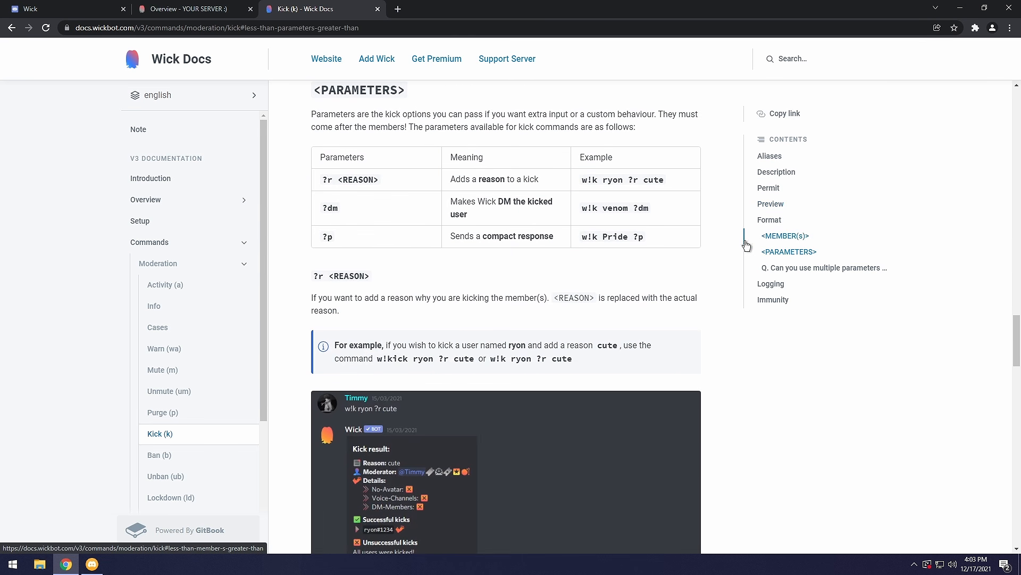
{"action": "scroll", "coordinate": [337, 250], "scroll_direction": "up", "scroll_amount": 2}
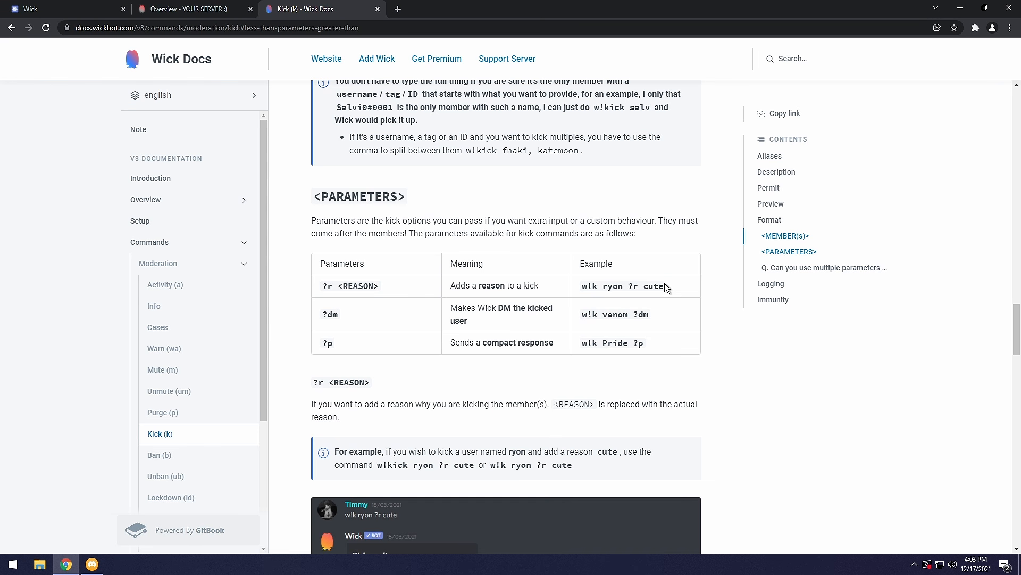
{"action": "left_click_drag", "start_coordinate": [665, 287], "coordinate": [581, 291]}
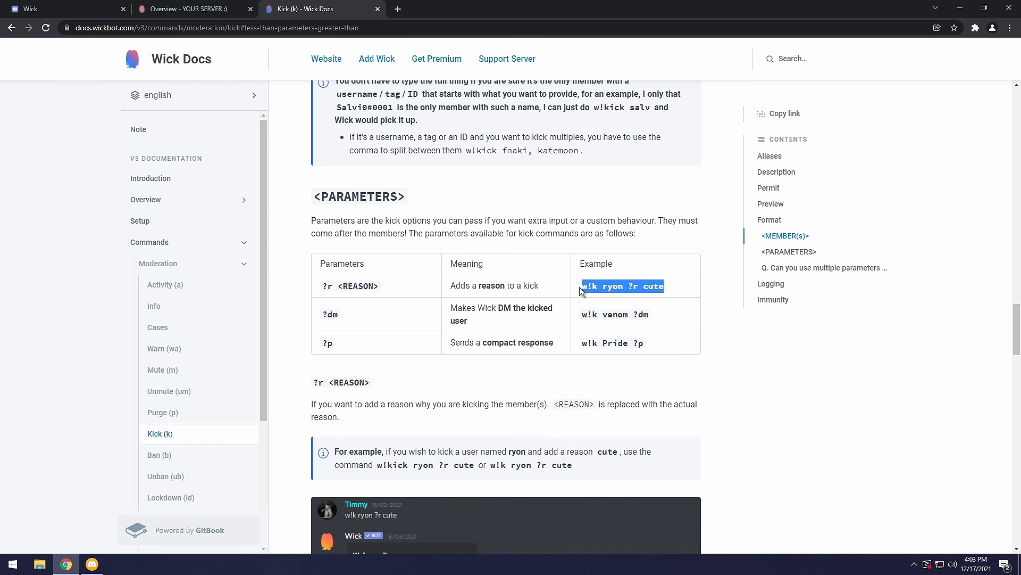
Step: Switch to Discord and send "w!kick Wick ?r Too cool bot for me ?dm" in the general channel
{"action": "left_click", "coordinate": [961, 11]}
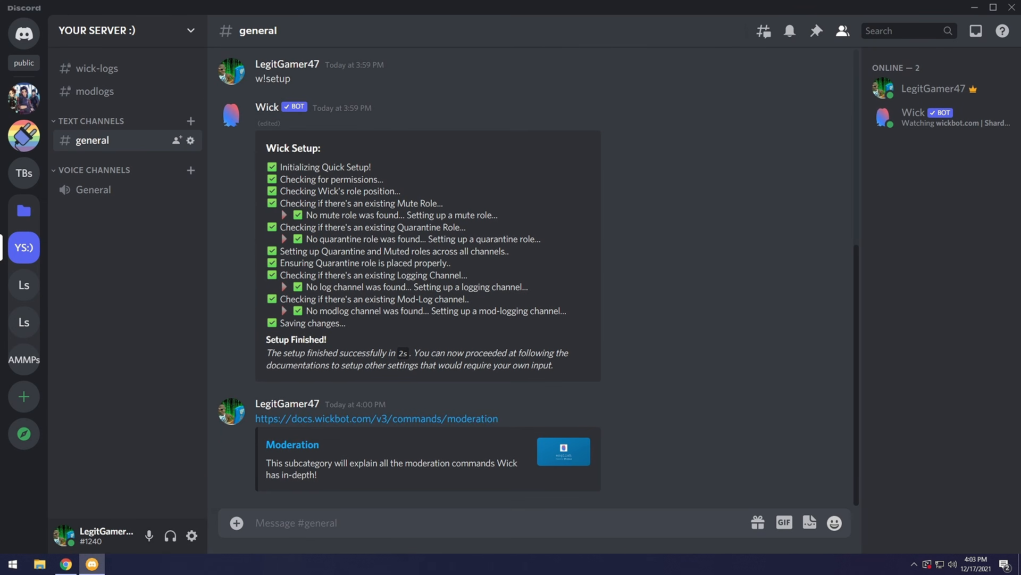
{"action": "type", "text": "w!kick Wick ?R"}
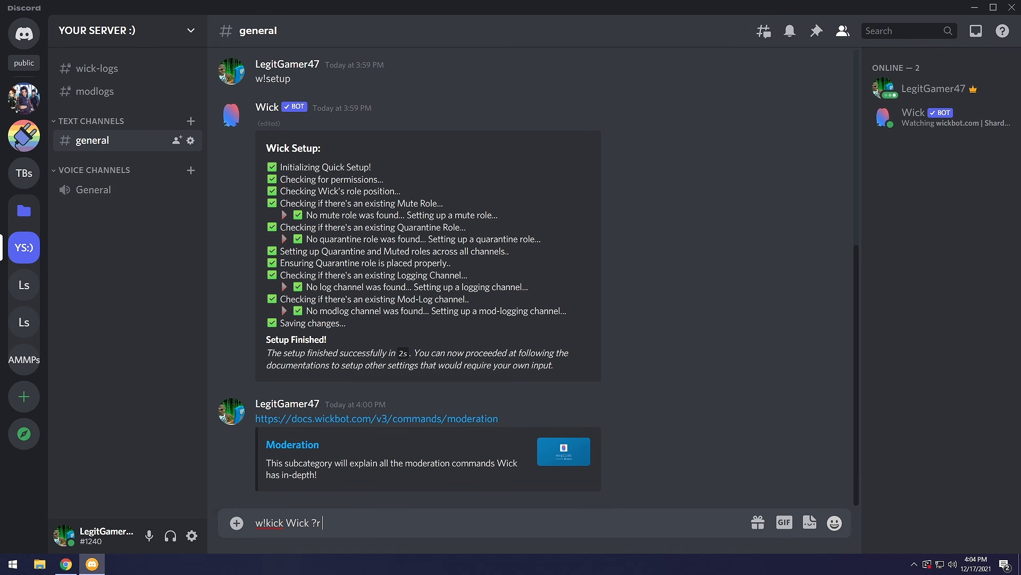
{"action": "type", "text": "Too cool bot for me ?dm"}
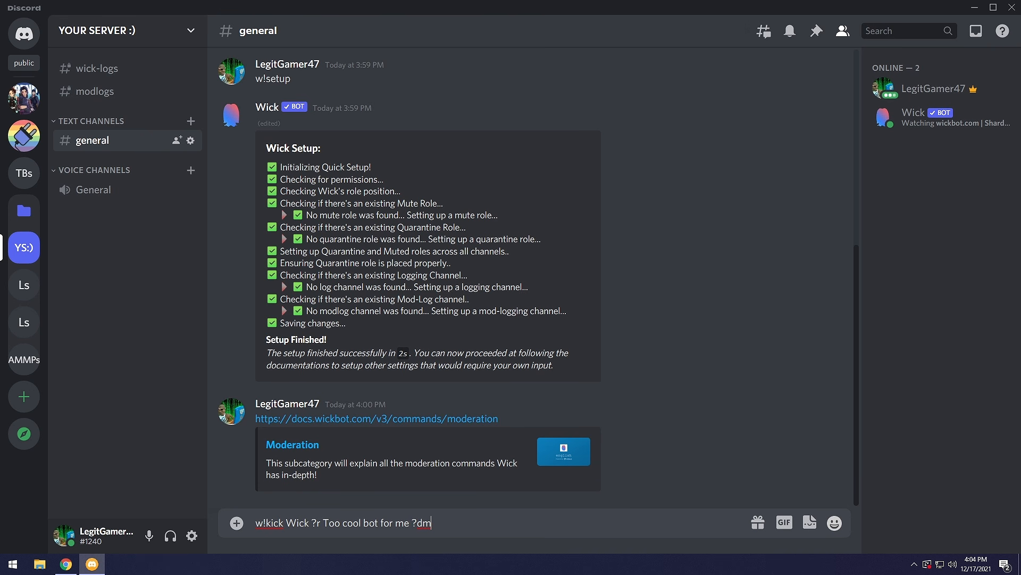
{"action": "key", "text": "Return"}
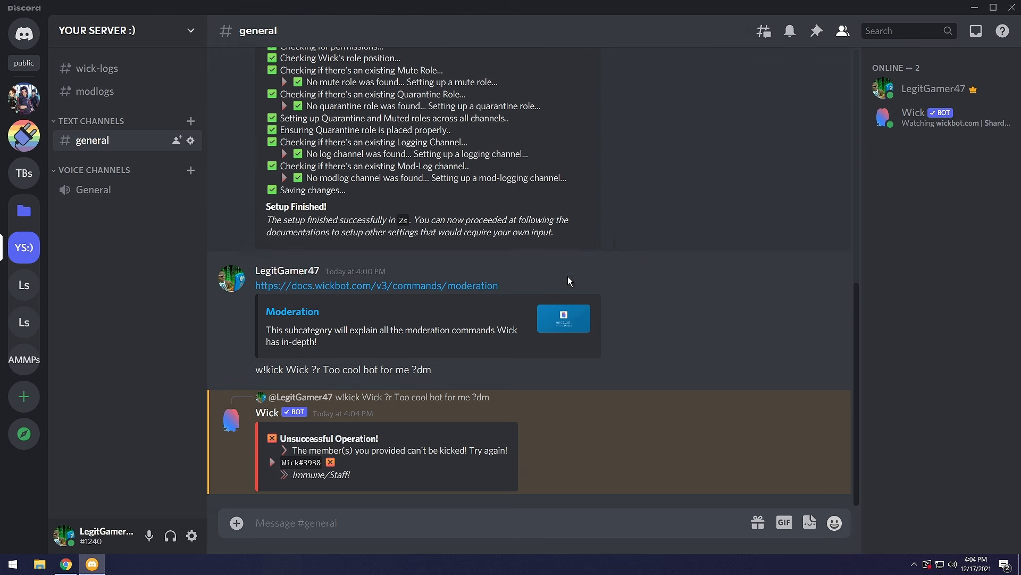
{"action": "mouse_move", "coordinate": [356, 414]}
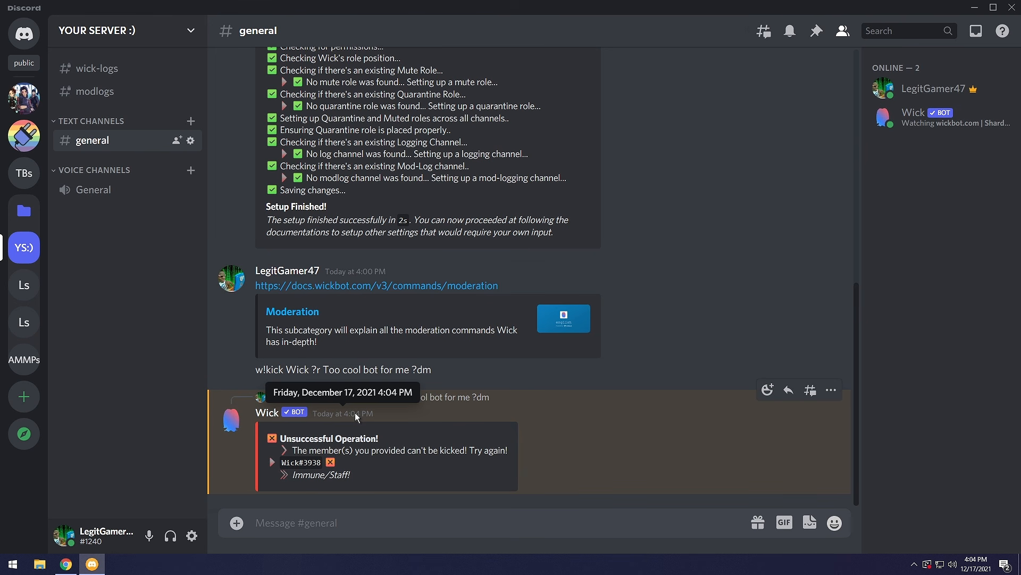
Step: Switch back to Chrome, open the Moderation overview in Wick Docs, and look through the list of command articles
{"action": "left_click", "coordinate": [976, 8]}
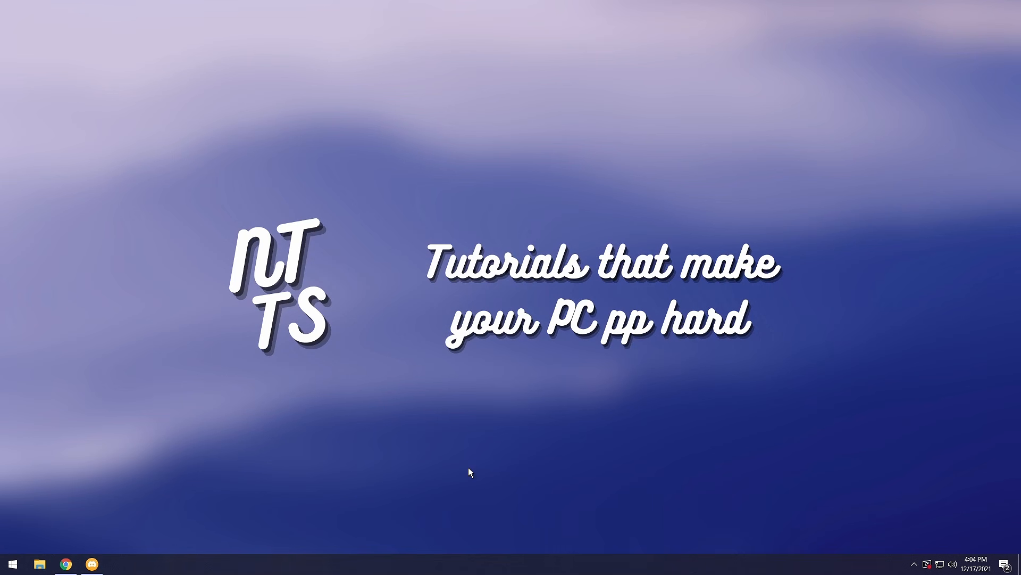
{"action": "left_click", "coordinate": [66, 564]}
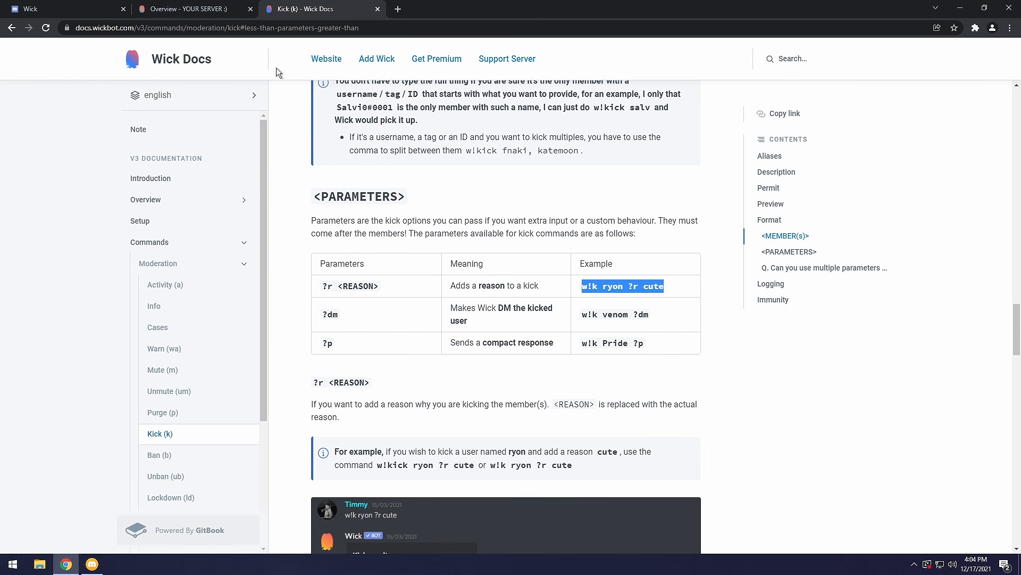
{"action": "left_click", "coordinate": [177, 264]}
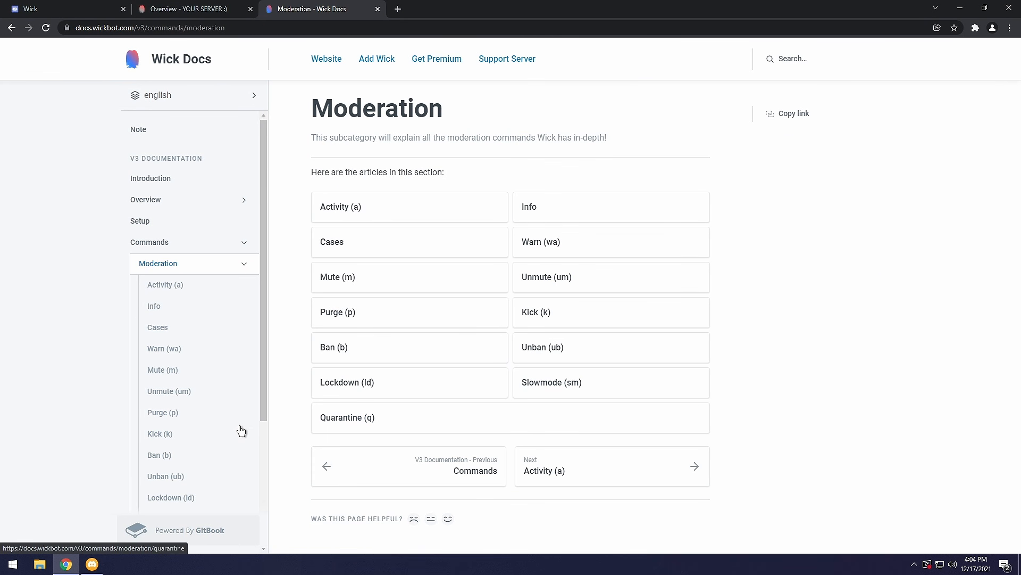
{"action": "scroll", "coordinate": [204, 392], "scroll_direction": "down", "scroll_amount": 4}
{"action": "scroll", "coordinate": [150, 388], "scroll_direction": "up", "scroll_amount": 4}
{"action": "scroll", "coordinate": [167, 255], "scroll_direction": "down", "scroll_amount": 3}
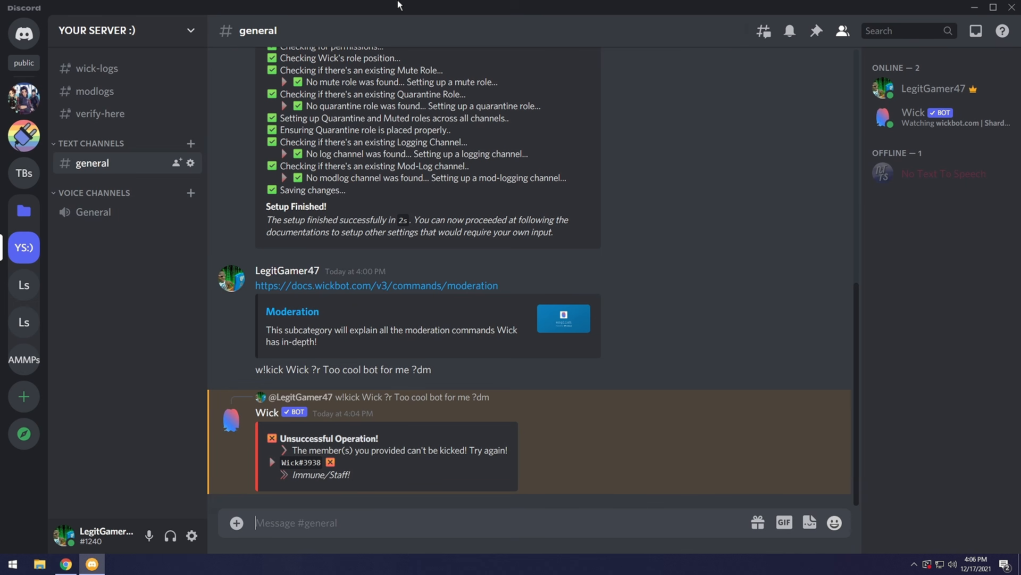
Step: Return to Wick Docs in Chrome, open the General commands article, and read the command table and w!help section
{"action": "left_click", "coordinate": [66, 564]}
{"action": "scroll", "coordinate": [188, 267], "scroll_direction": "up", "scroll_amount": 2}
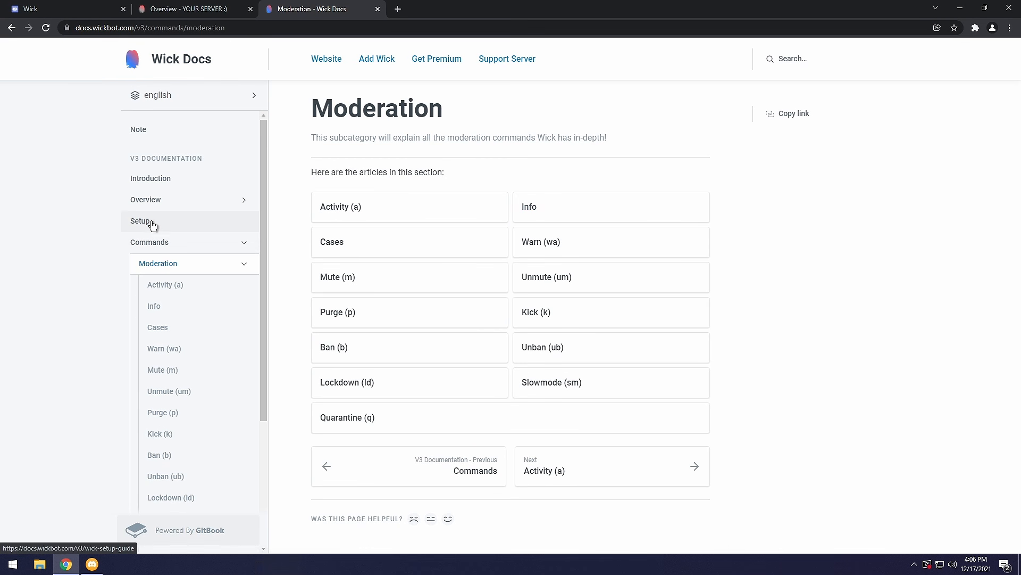
{"action": "scroll", "coordinate": [159, 258], "scroll_direction": "down", "scroll_amount": 3}
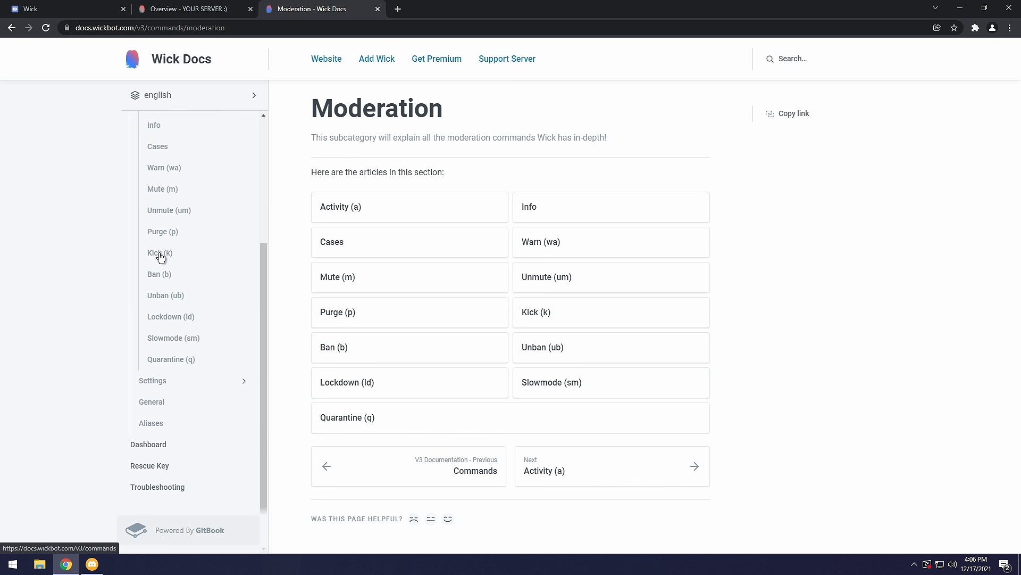
{"action": "left_click", "coordinate": [169, 412]}
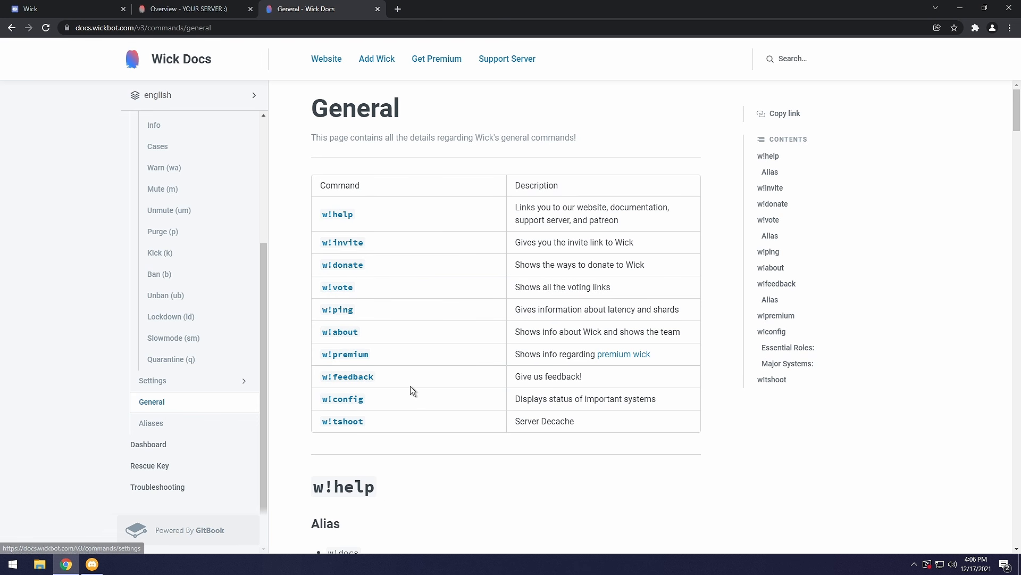
{"action": "scroll", "coordinate": [410, 386], "scroll_direction": "down", "scroll_amount": 6}
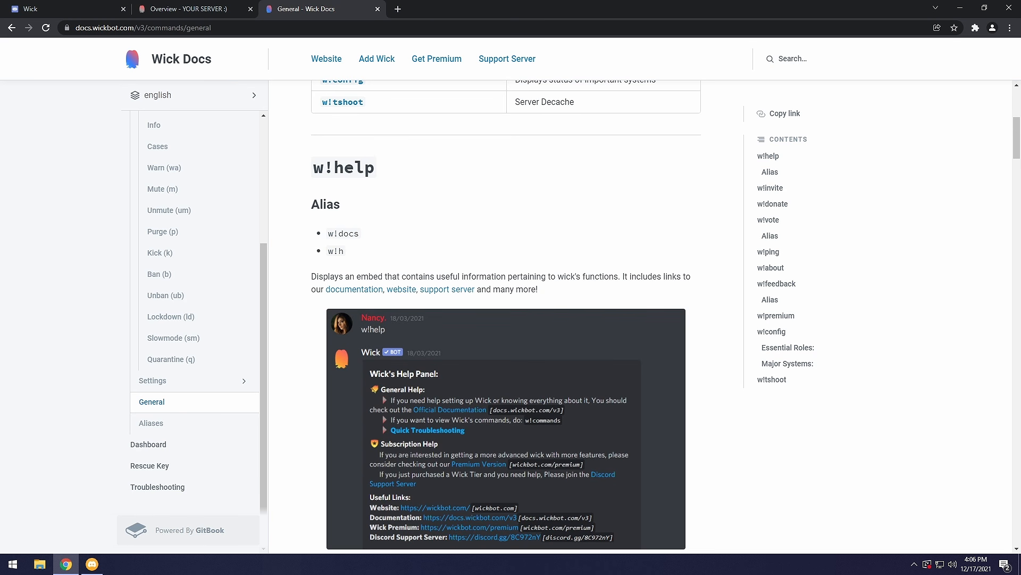
Step: Switch to Discord and view the built-in member options for the Wick bot, such as kick and ban, without applying any
{"action": "left_click", "coordinate": [960, 7]}
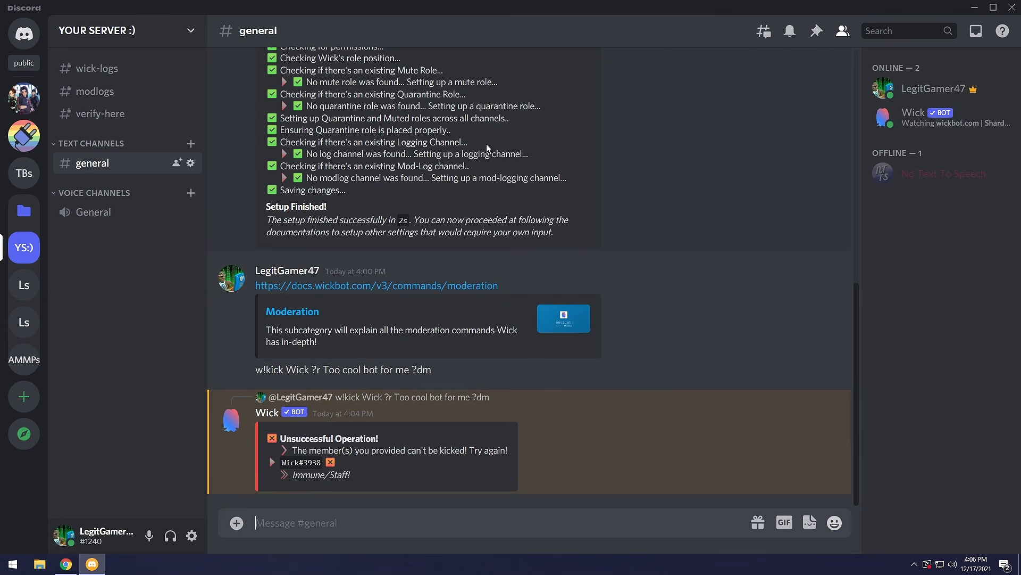
{"action": "right_click", "coordinate": [916, 120]}
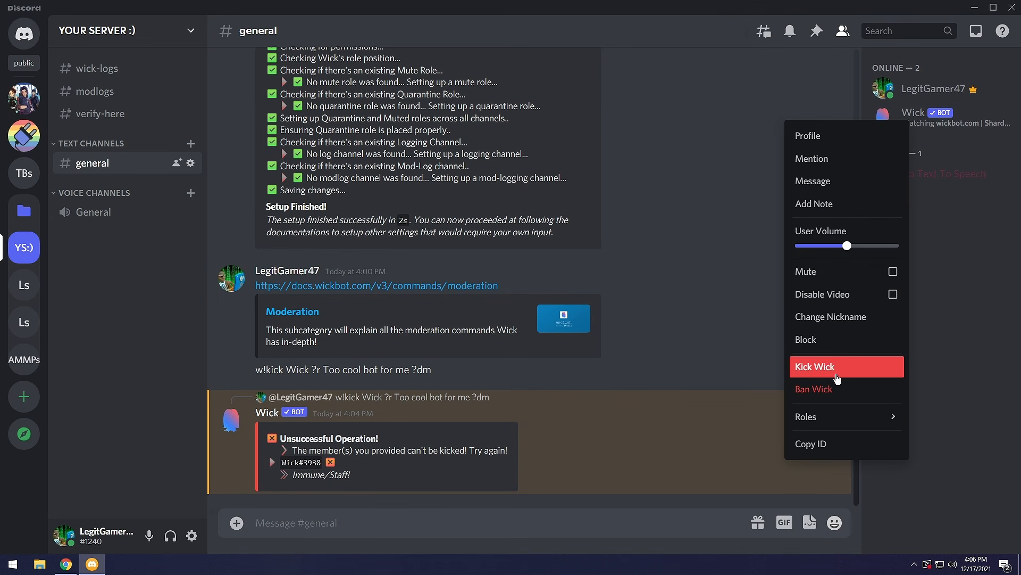
{"action": "left_click", "coordinate": [1002, 305]}
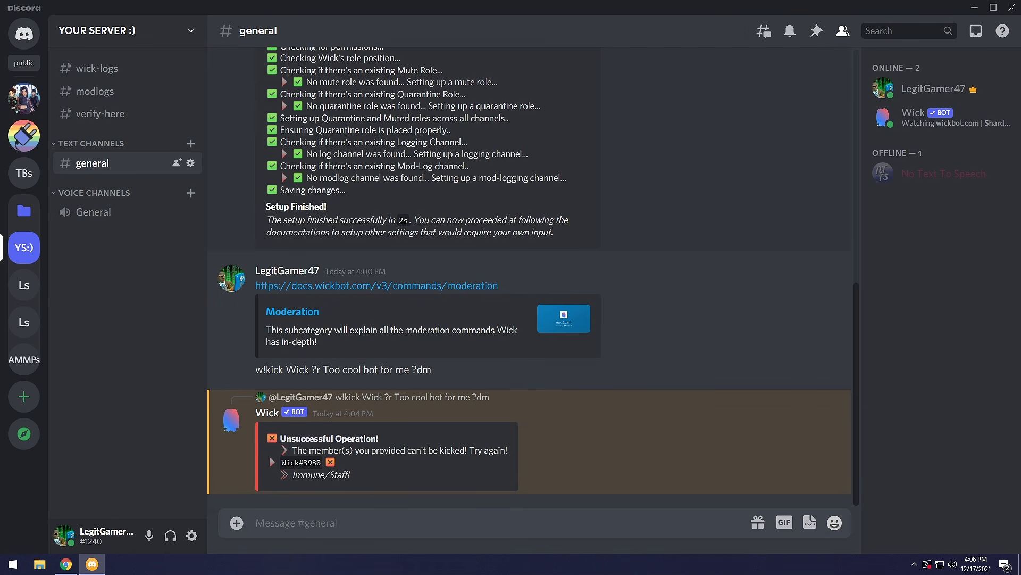
Step: Review the role order on the Roles page of the server settings, and leave the settings
{"action": "left_click", "coordinate": [159, 31]}
{"action": "left_click", "coordinate": [130, 118]}
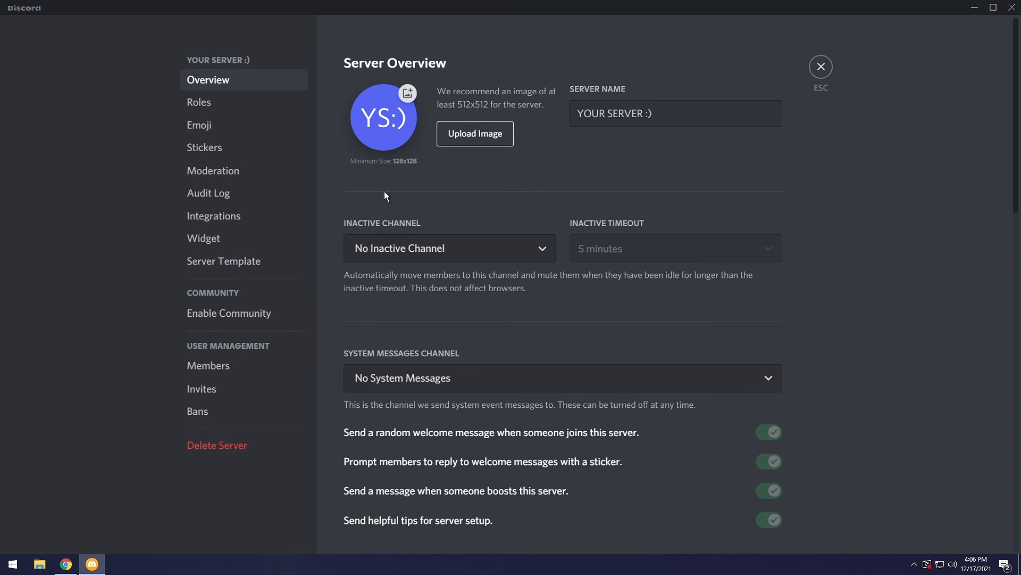
{"action": "left_click", "coordinate": [204, 104]}
{"action": "scroll", "coordinate": [367, 224], "scroll_direction": "down", "scroll_amount": 2}
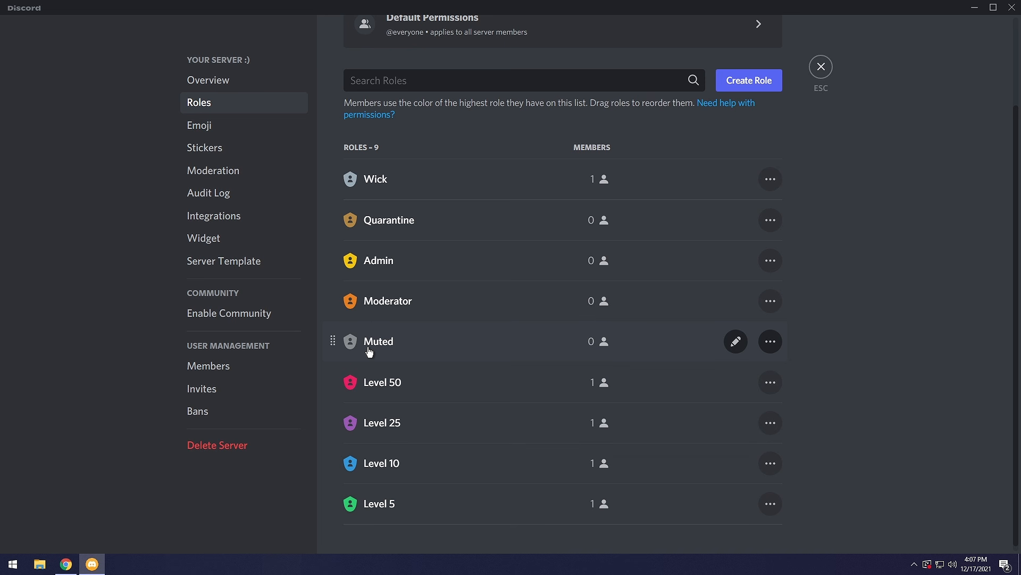
{"action": "key", "text": "Escape"}
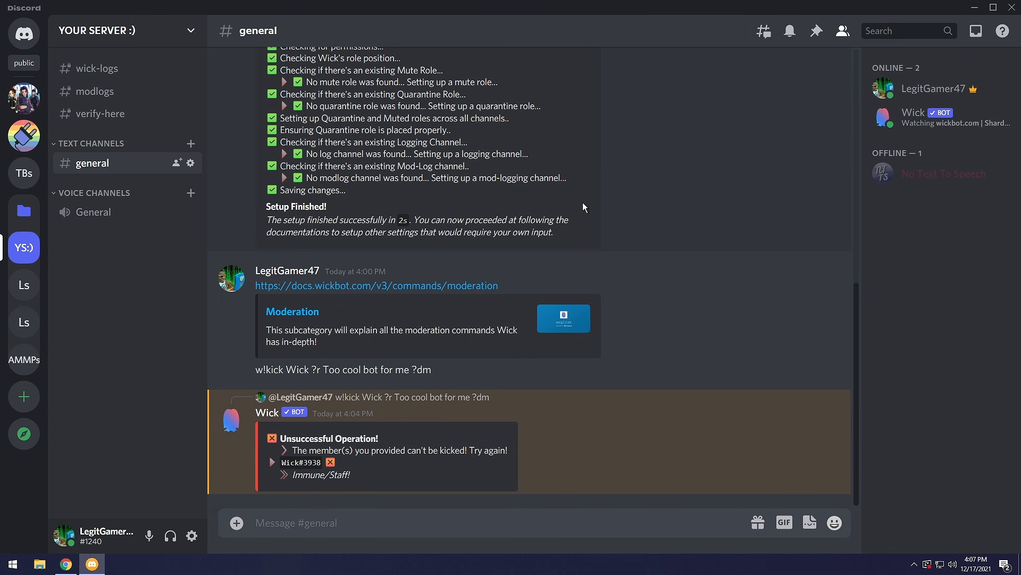